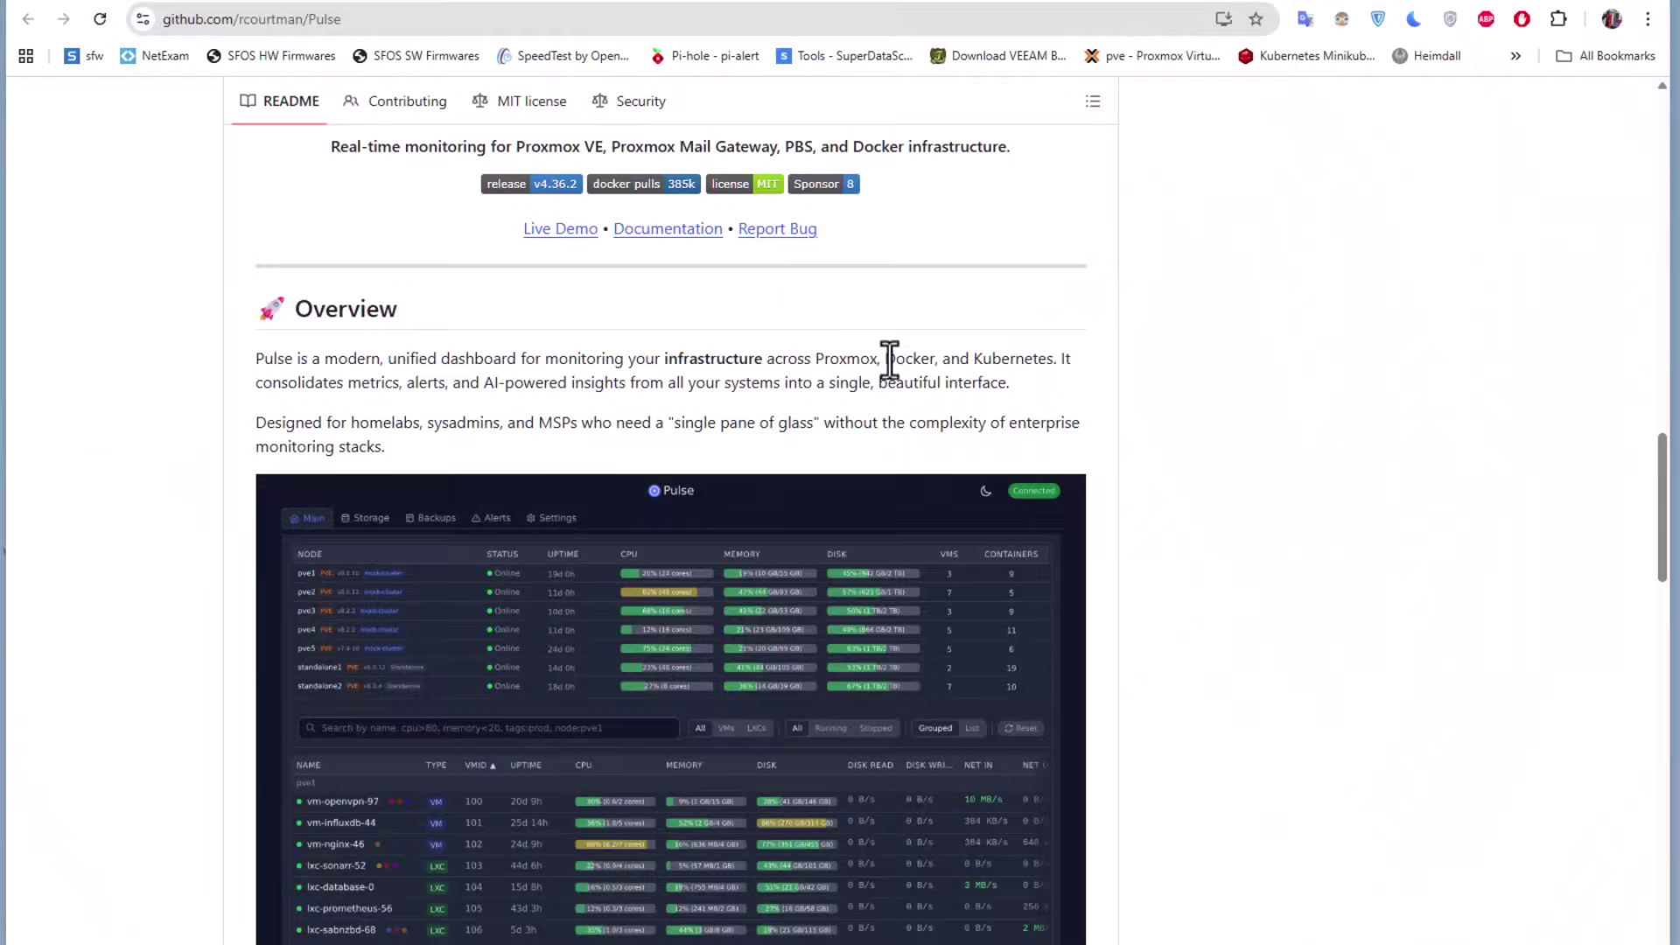
Scroll back up to the top of the rcourtman/Pulse GitHub repository page
scroll(889, 359, up, 8)
scroll(891, 358, up, 15)
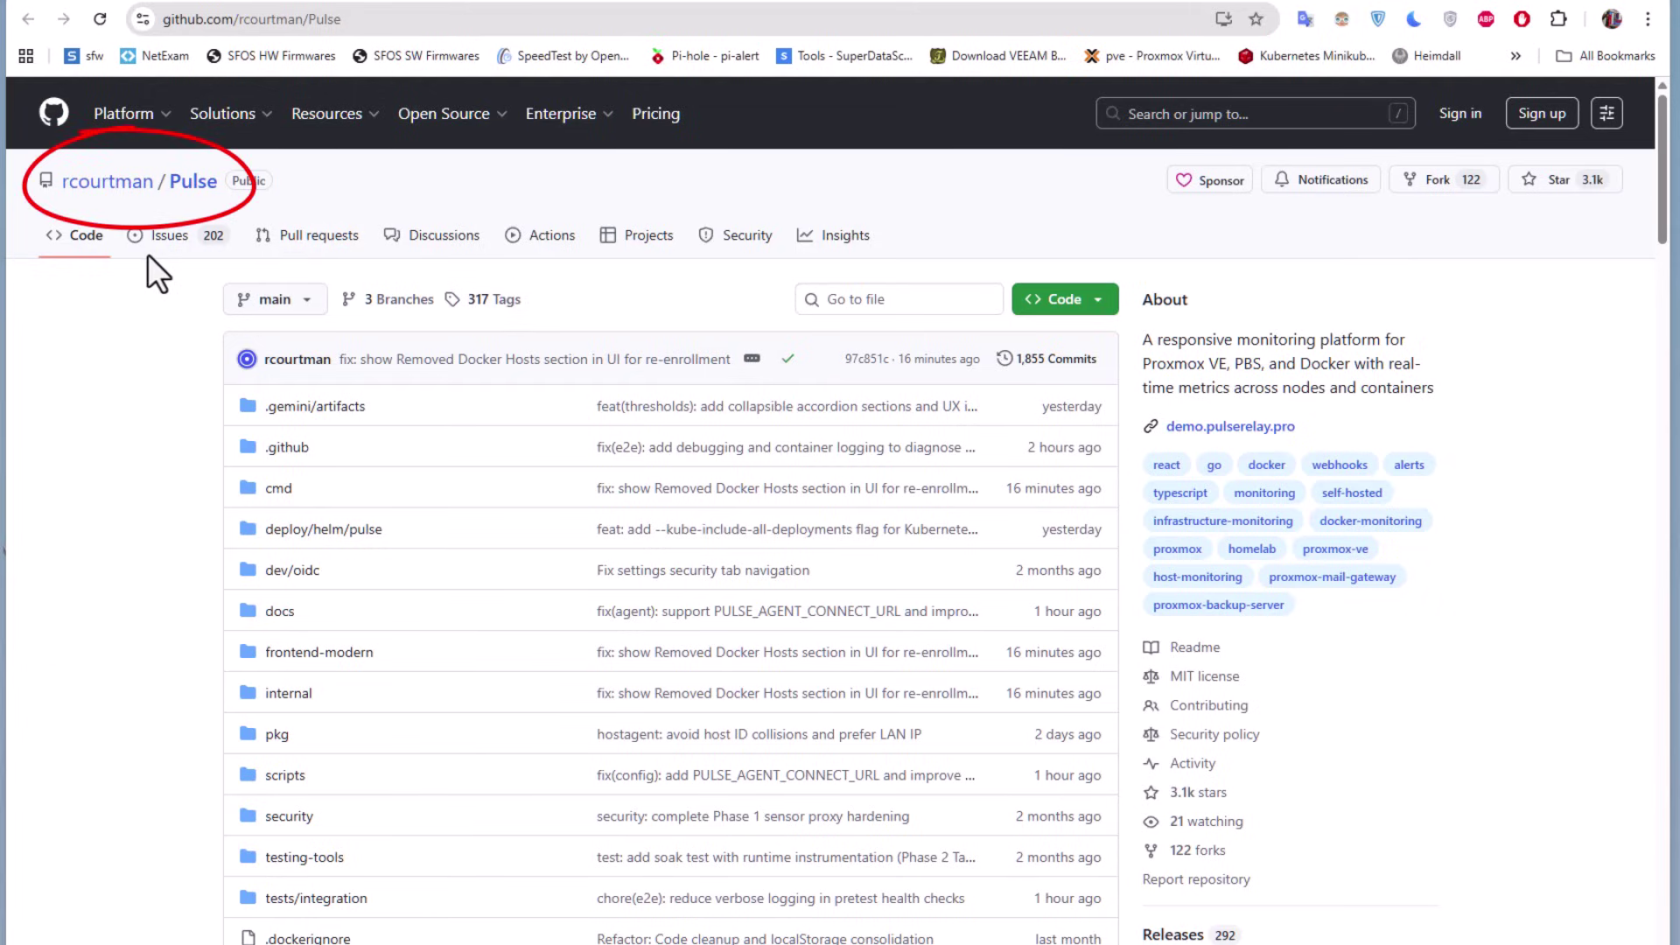
Read down the Pulse README's Overview and Features to the Quick Start install options
scroll(972, 547, down, 1)
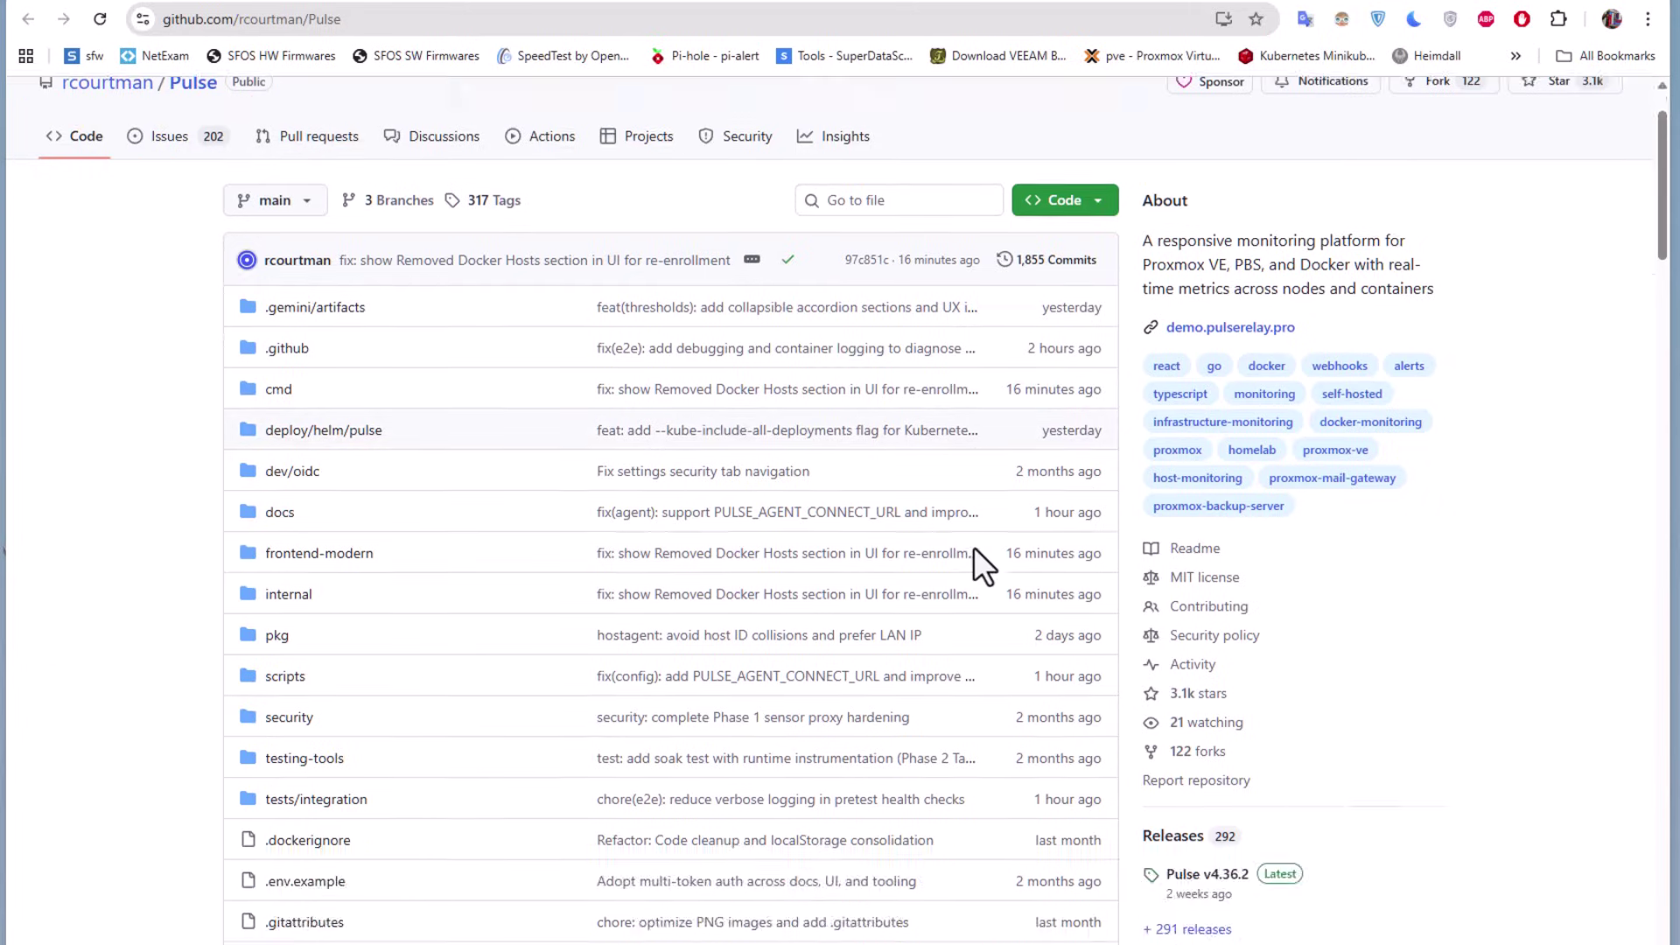
scroll(973, 546, down, 9)
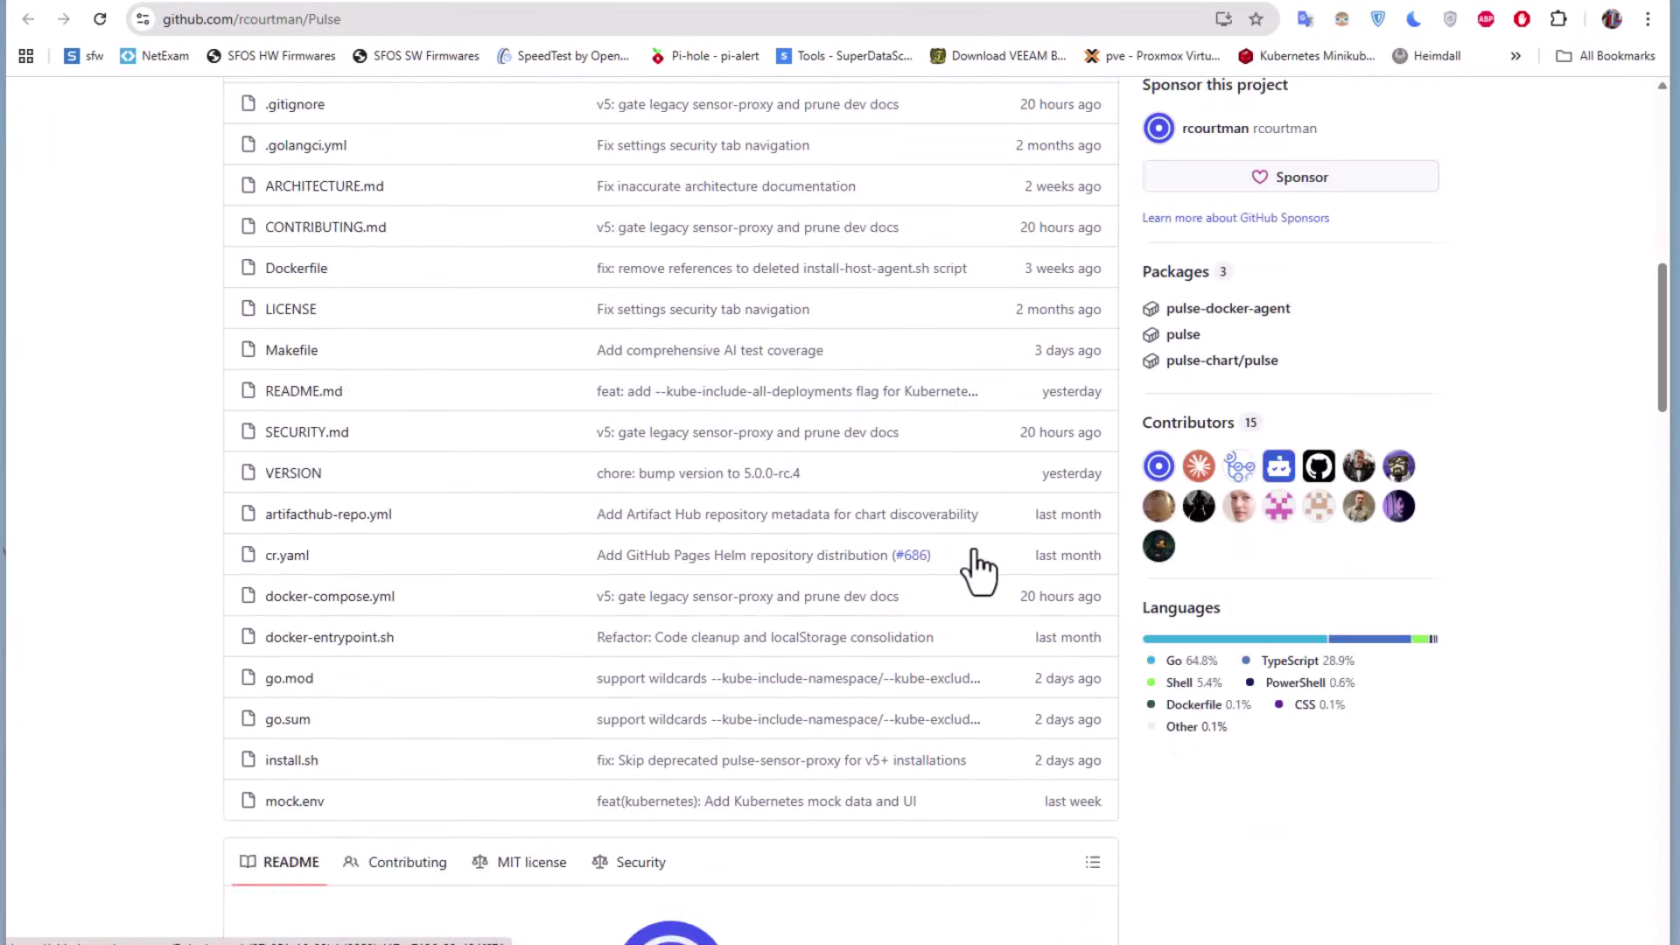
scroll(974, 551, down, 8)
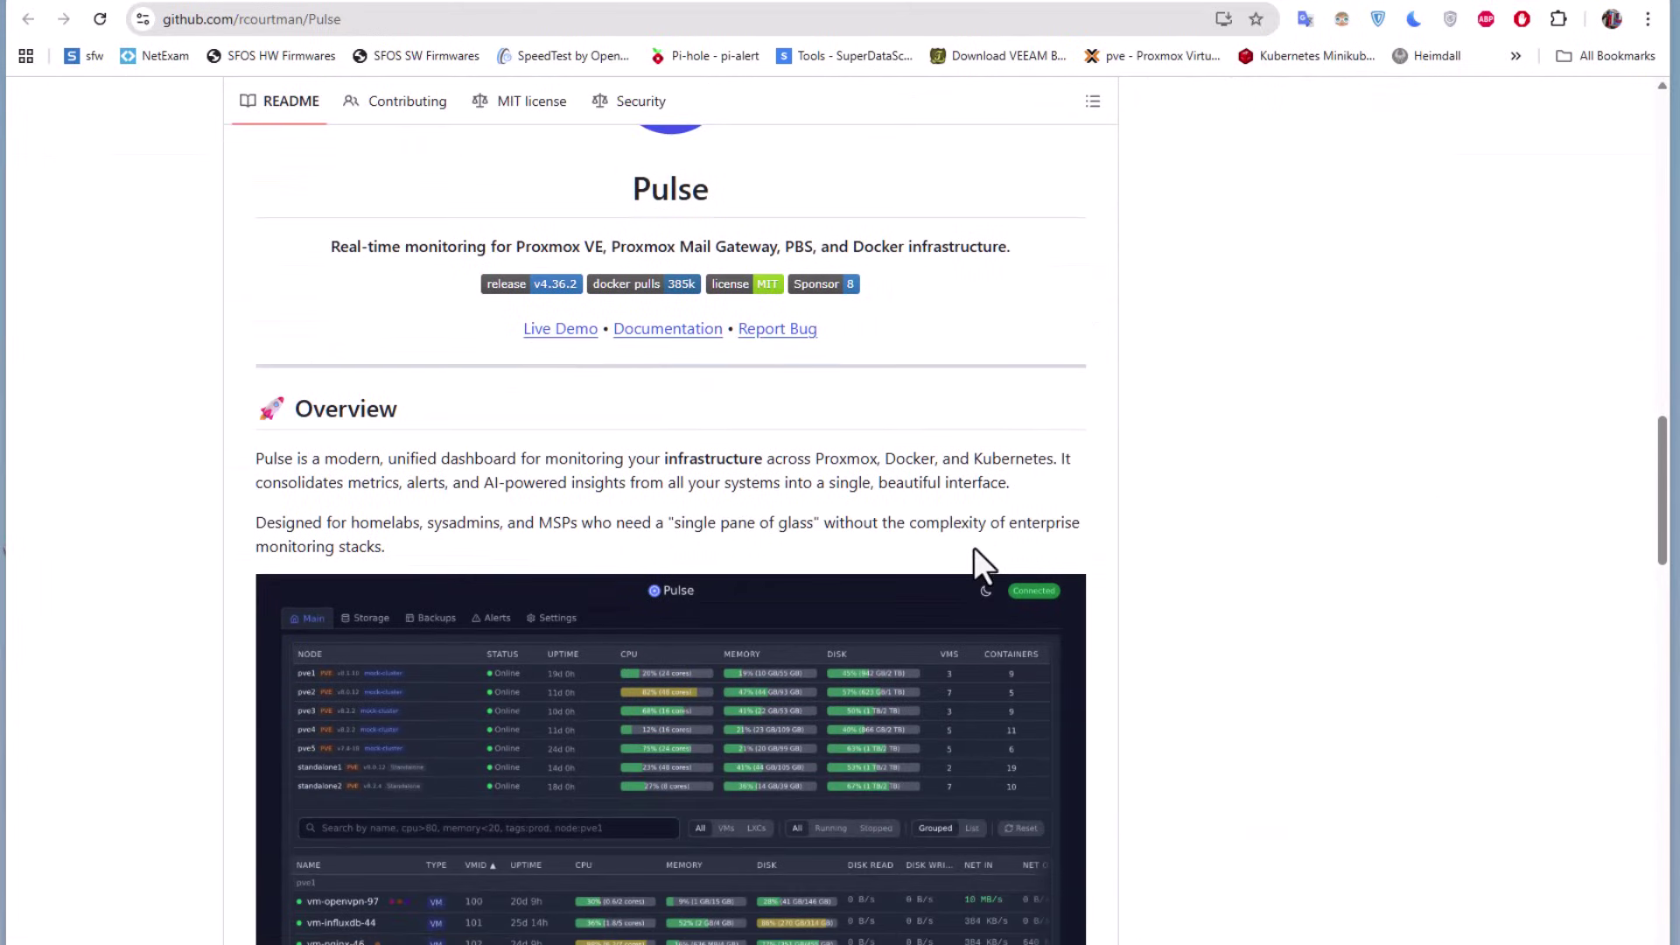
scroll(974, 549, down, 1)
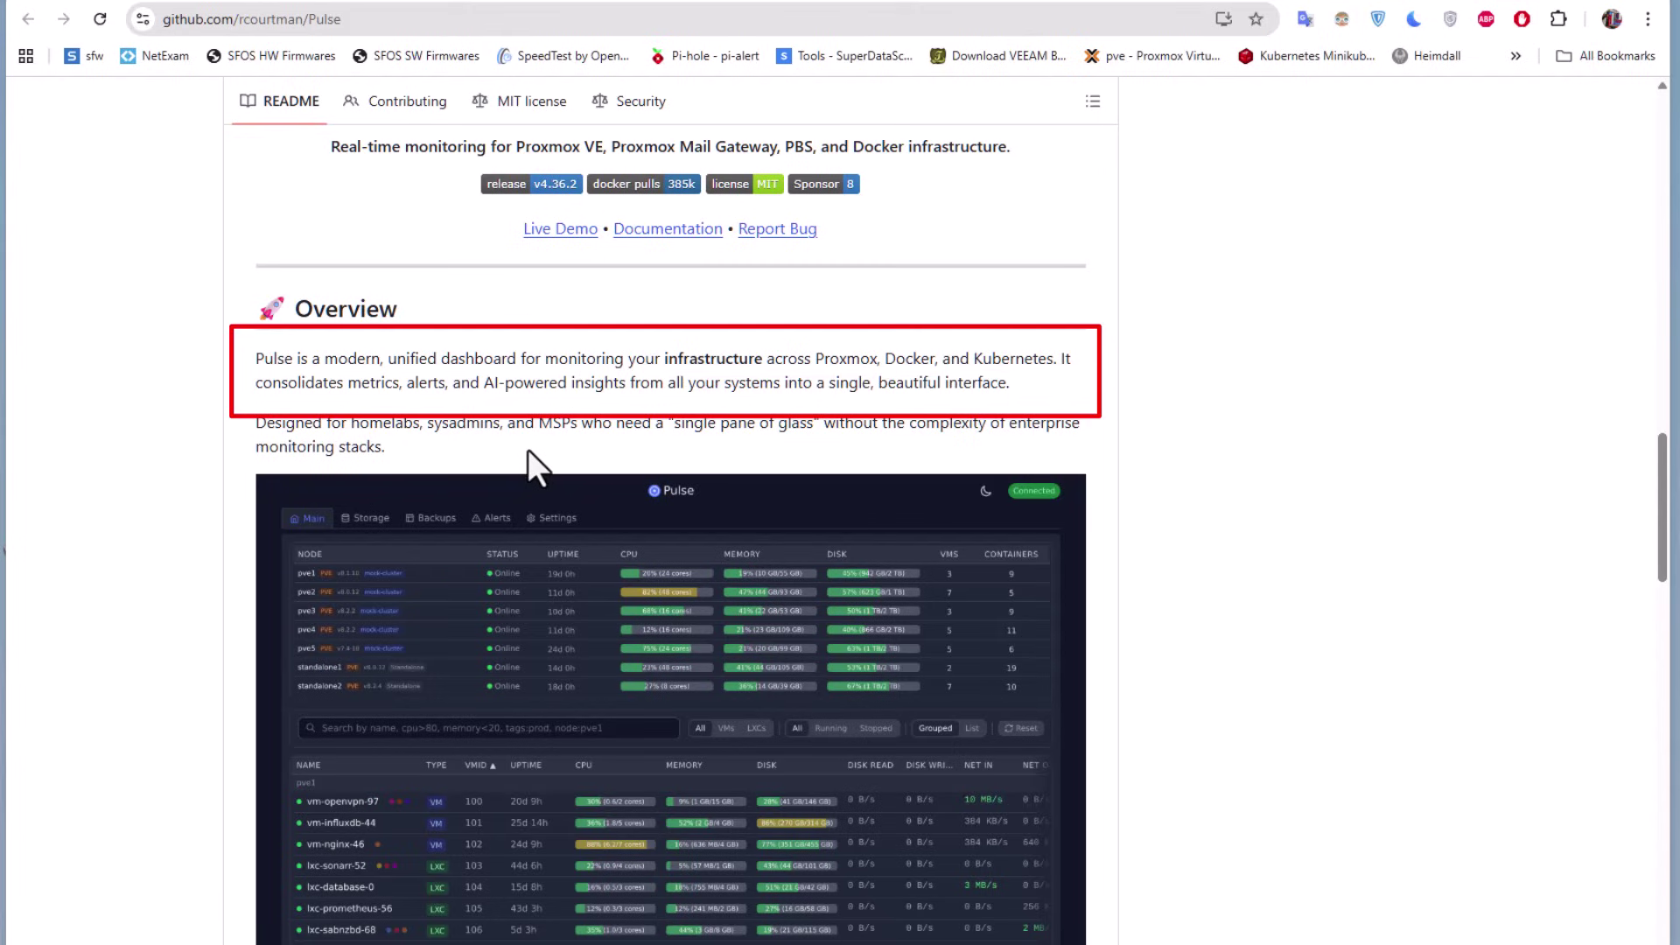
scroll(1189, 619, down, 2)
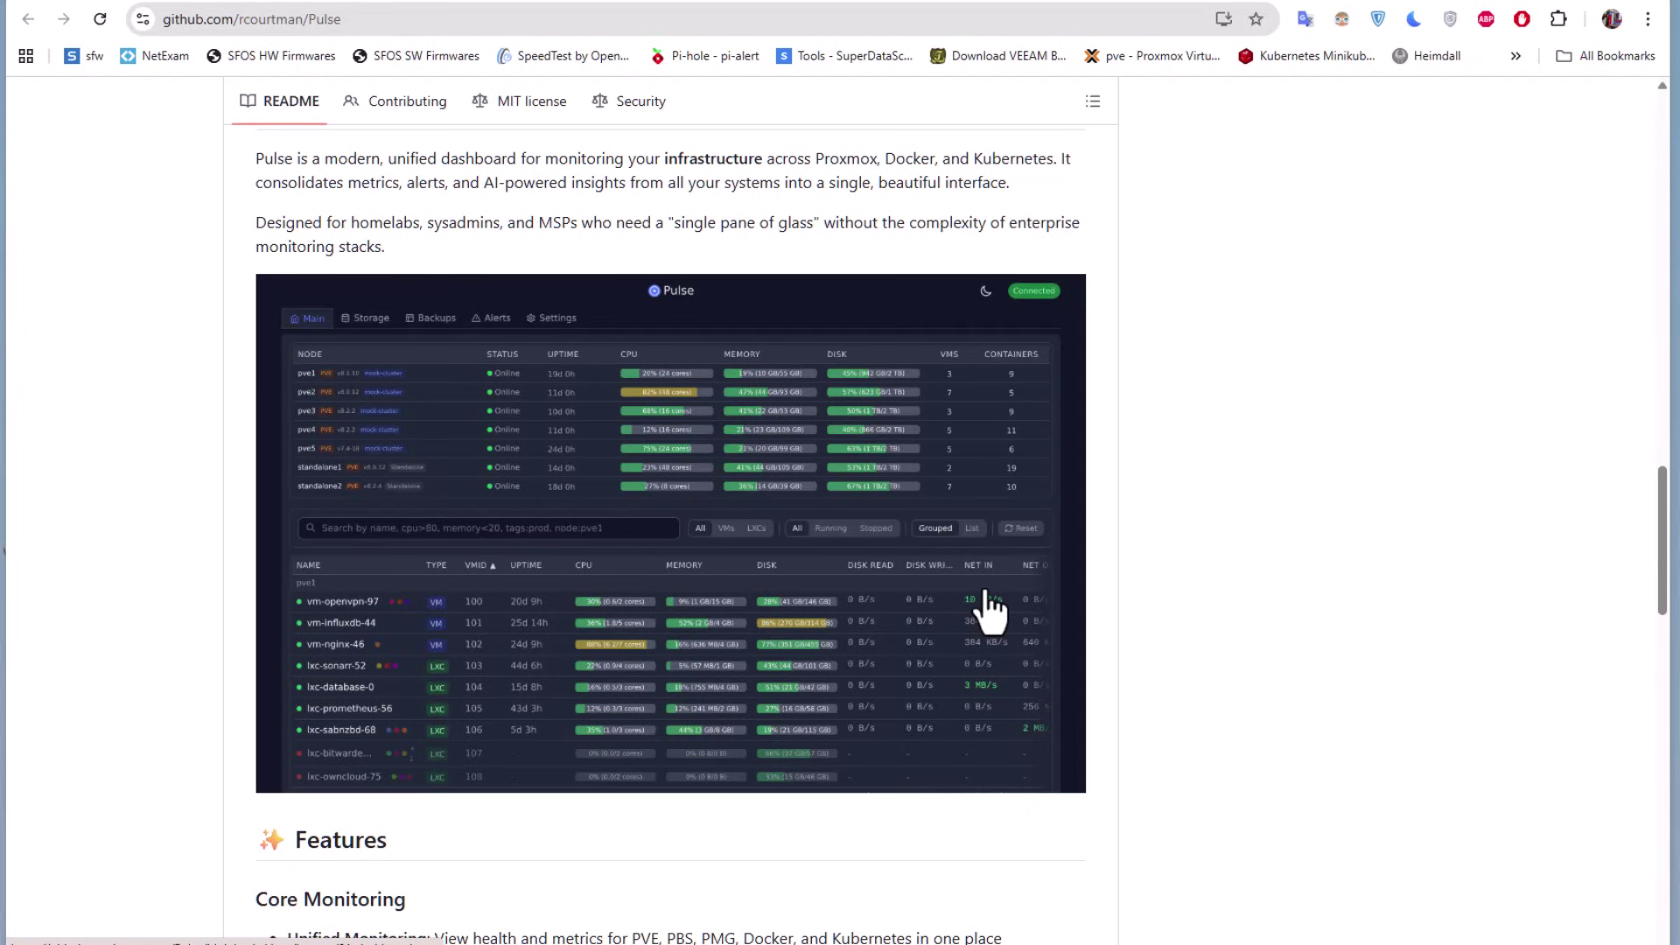
scroll(990, 612, down, 4)
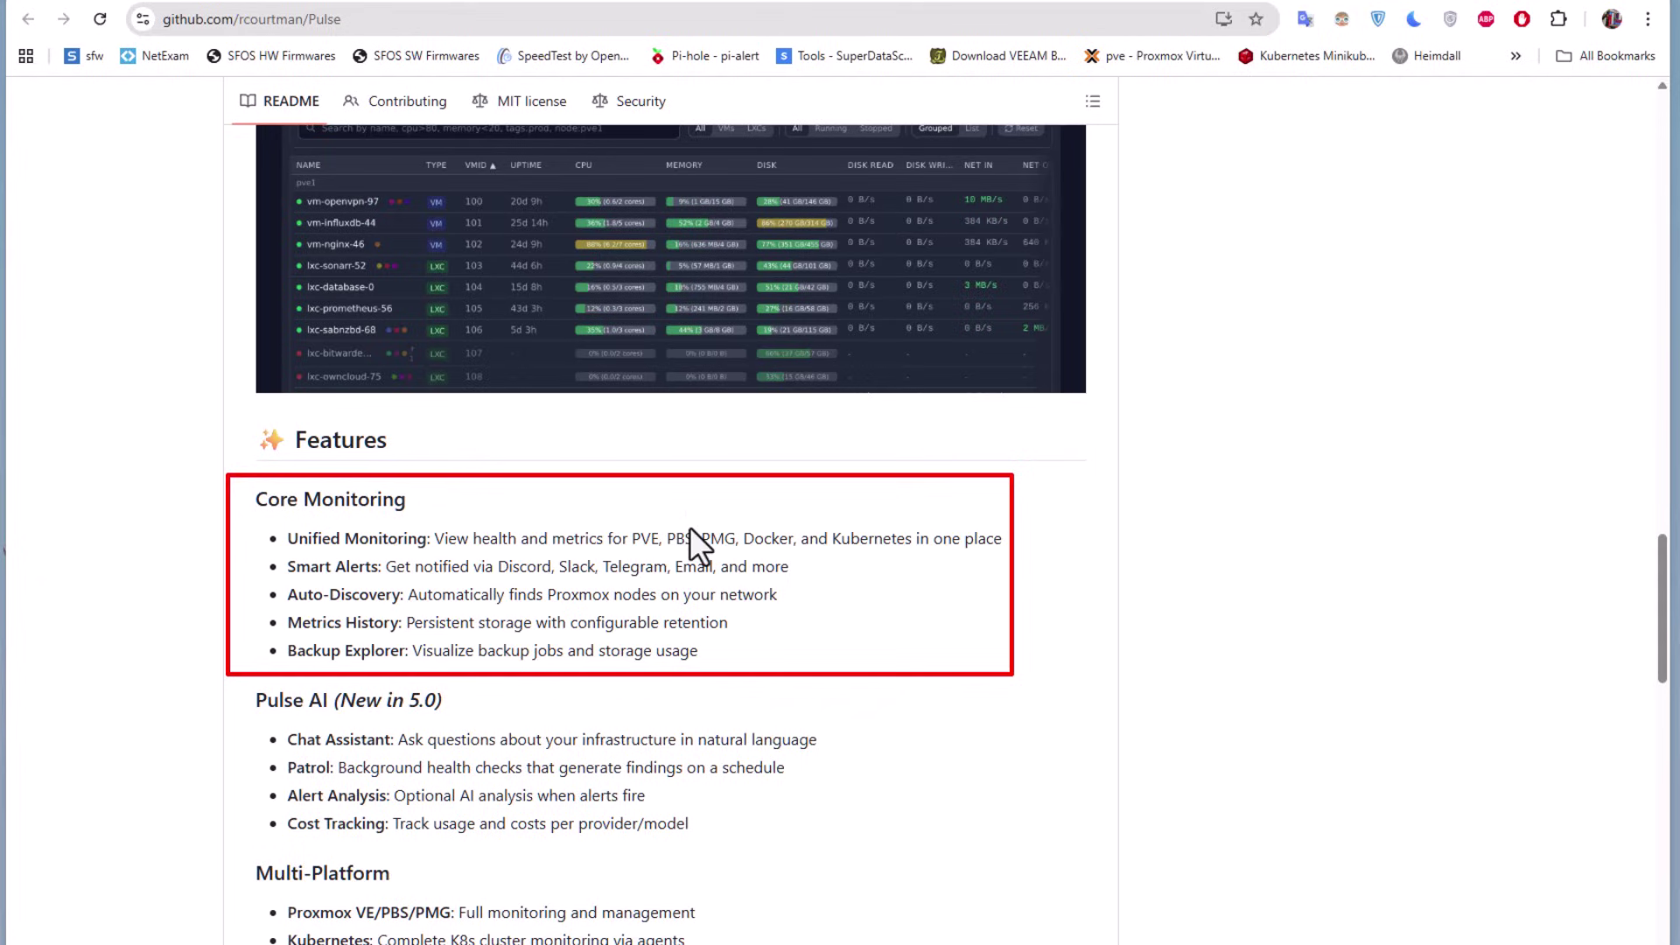
scroll(689, 527, down, 2)
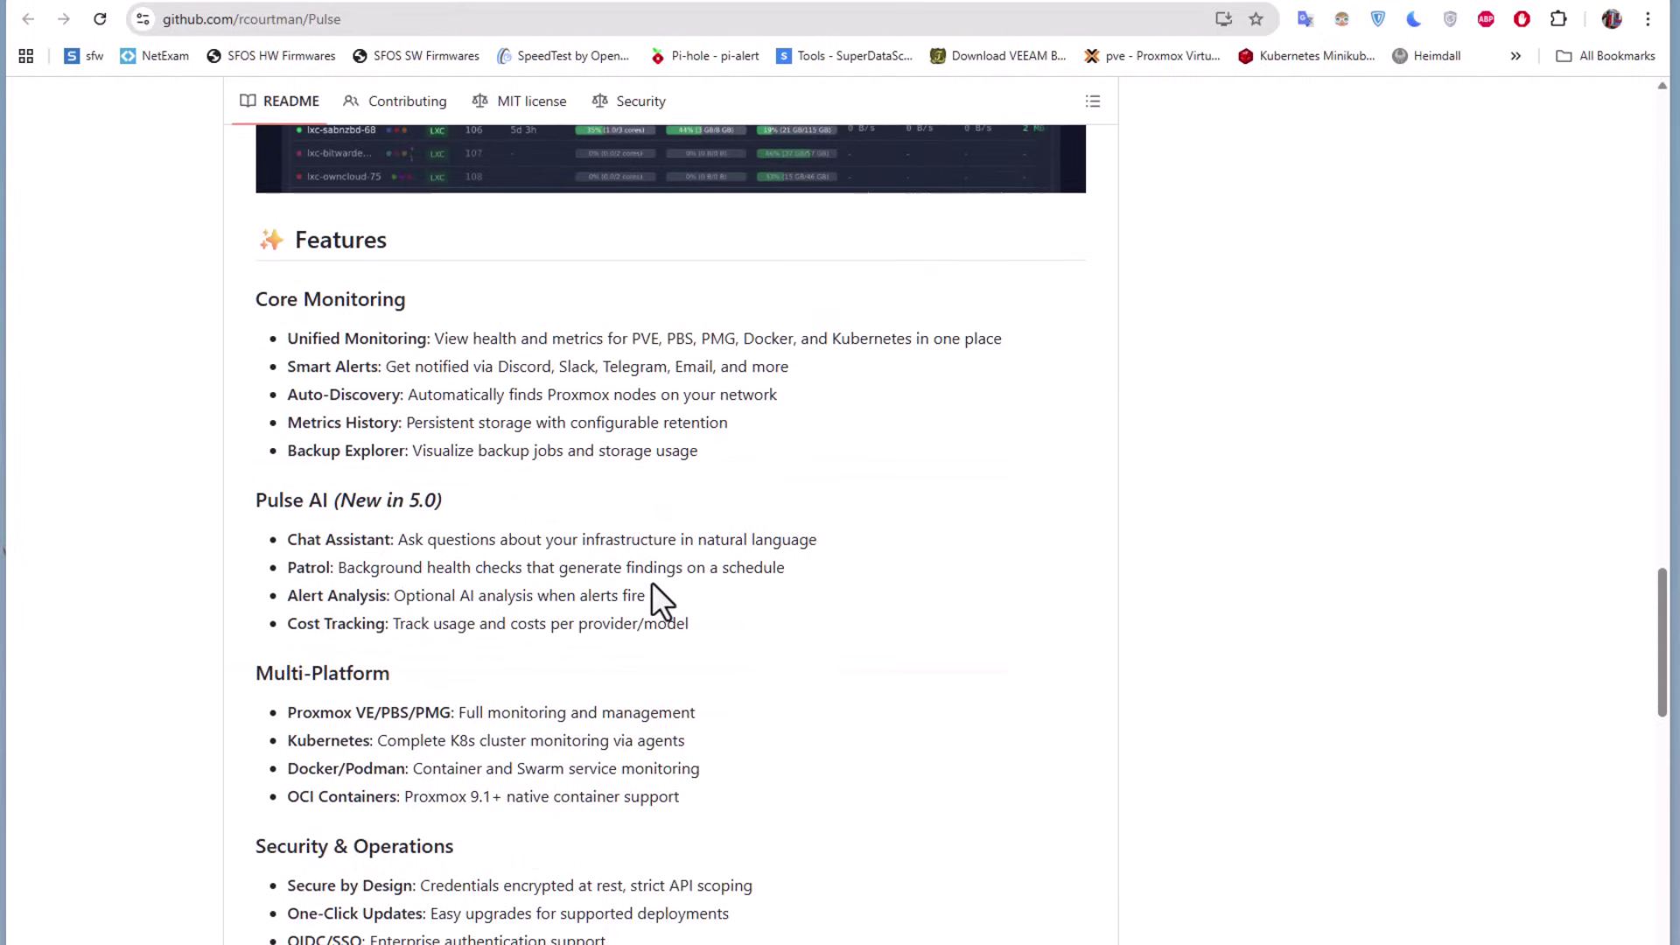
scroll(653, 585, down, 4)
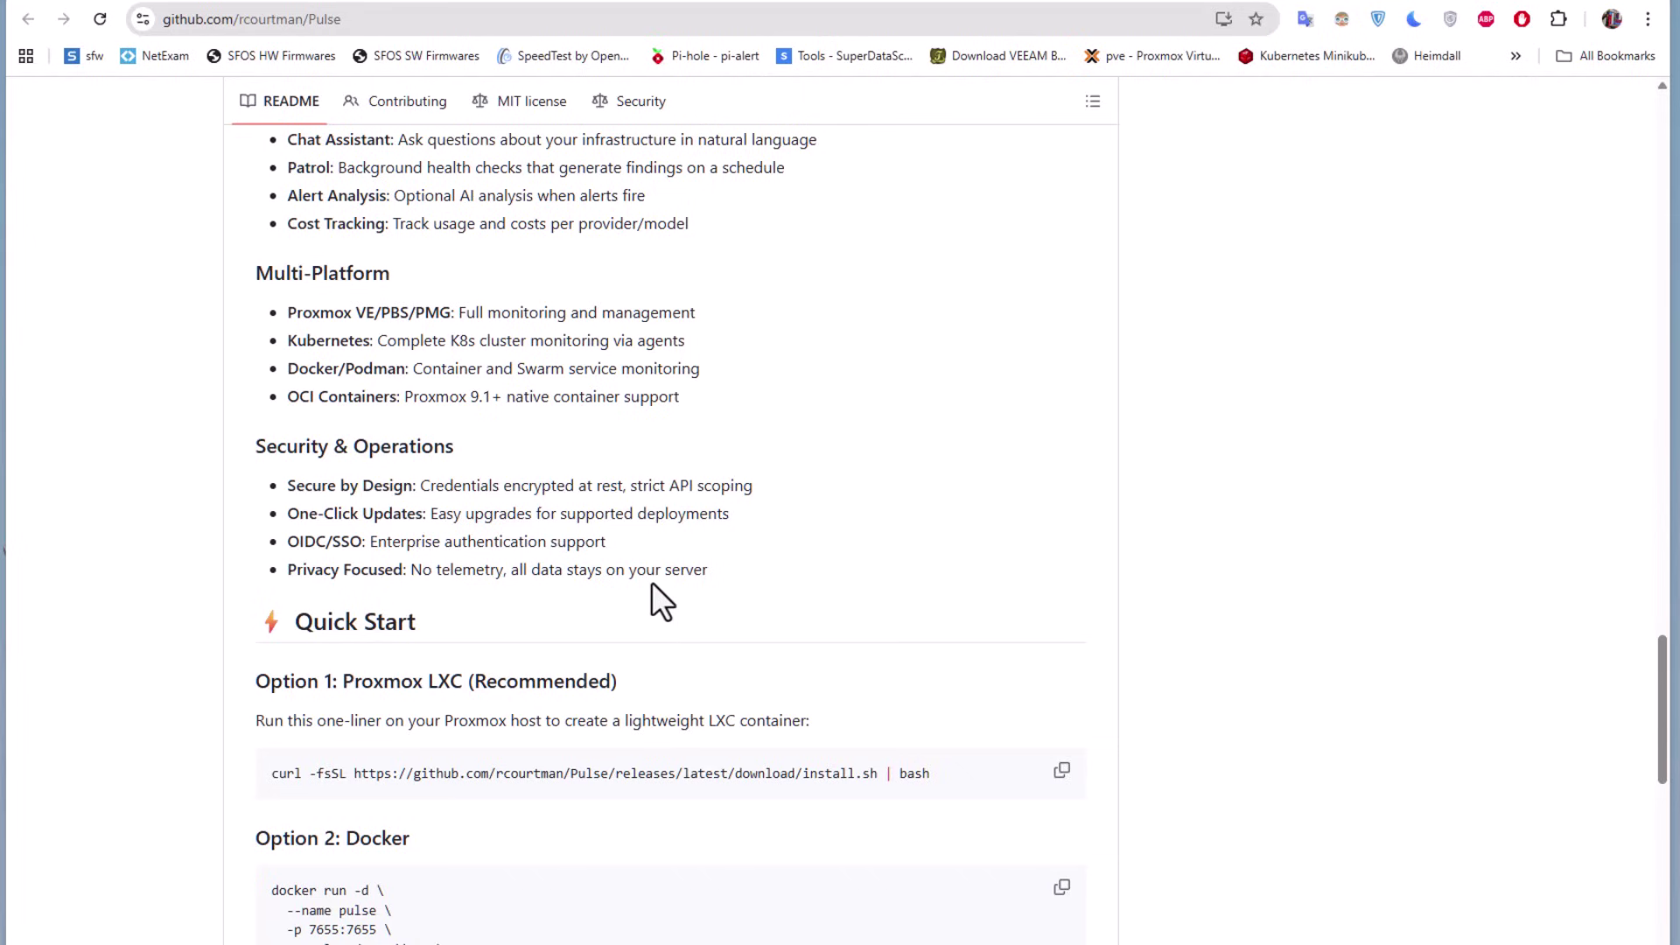
Copy the Option 2: Docker run command from the README's Quick Start section
scroll(652, 584, down, 2)
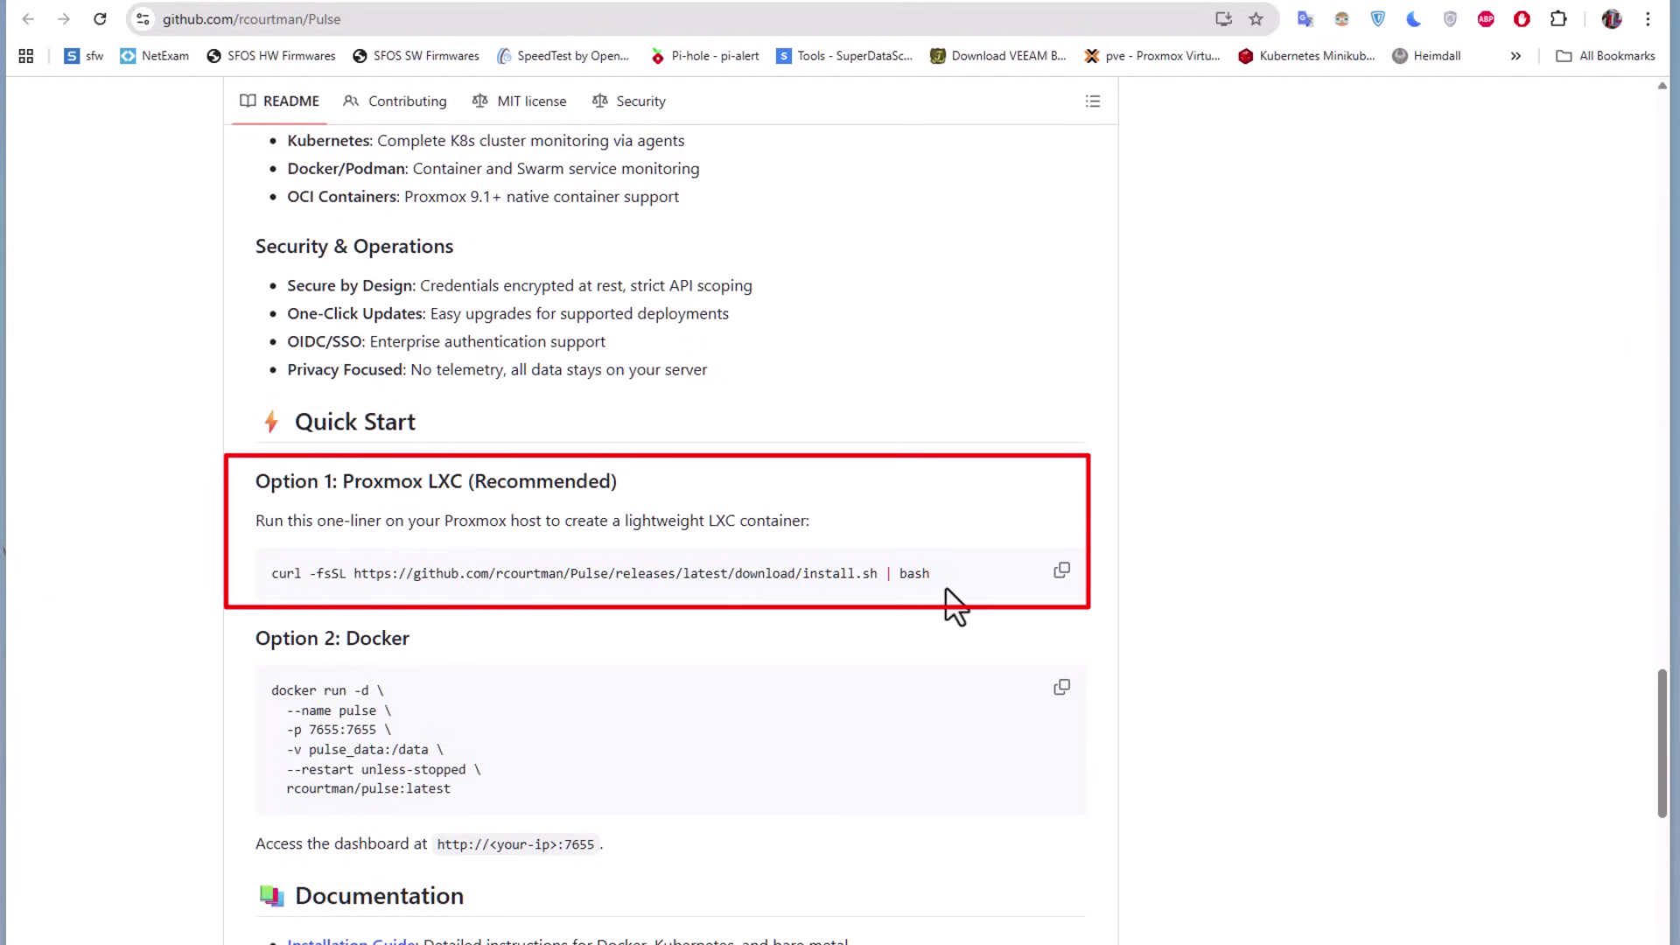
scroll(945, 588, down, 2)
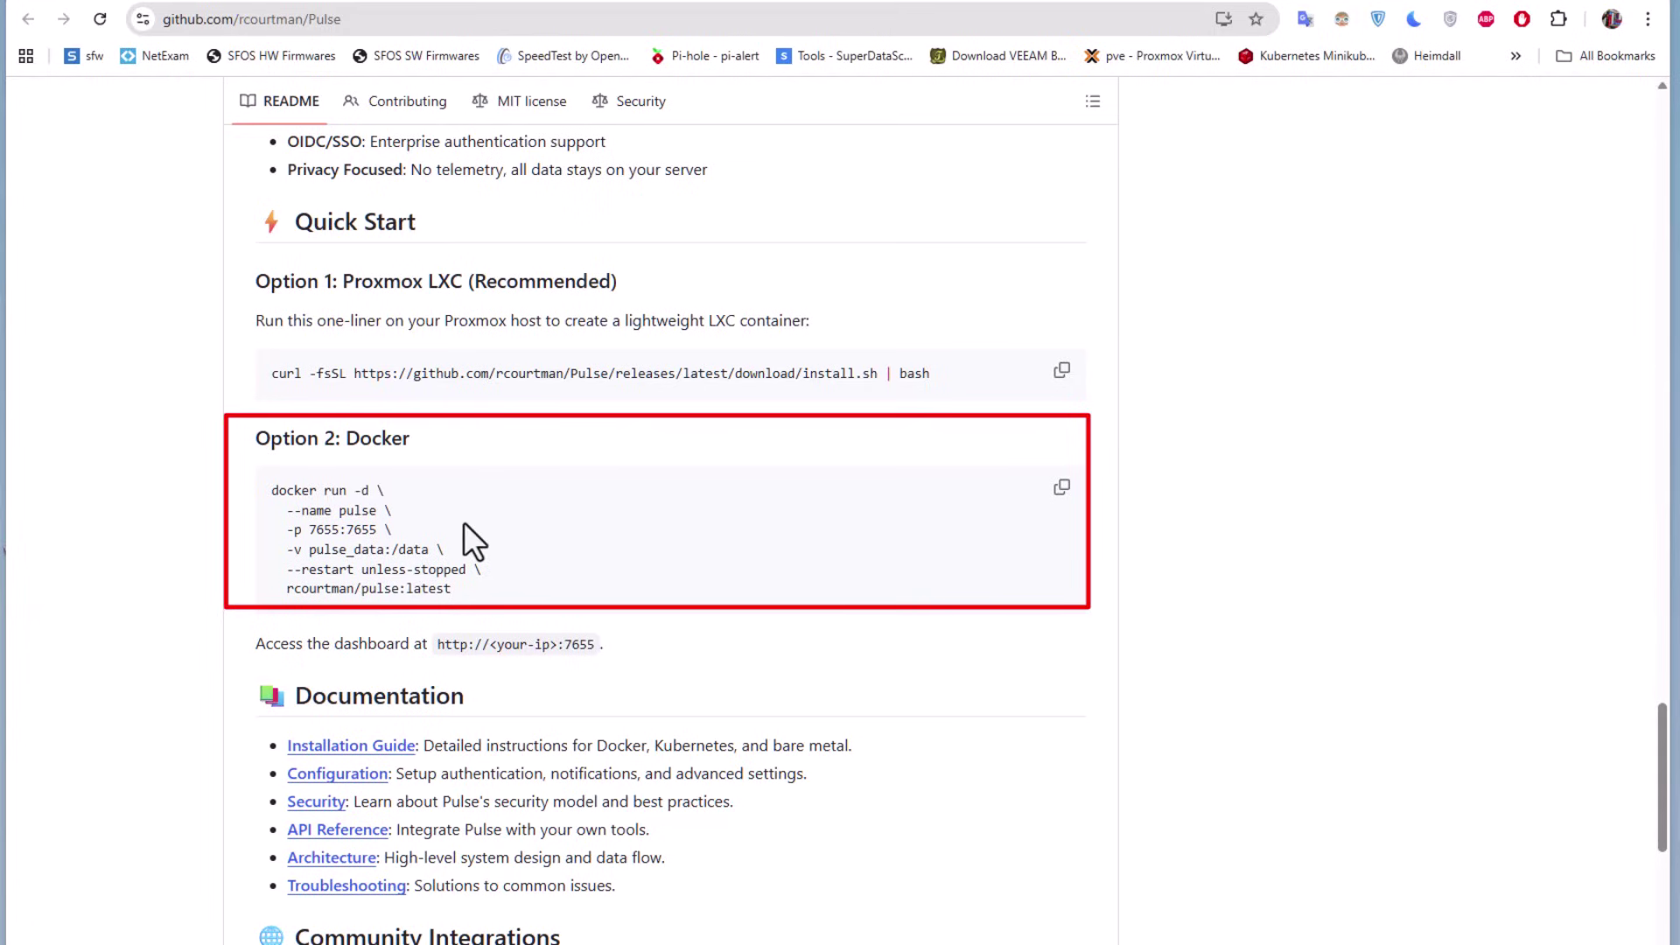
click(1060, 488)
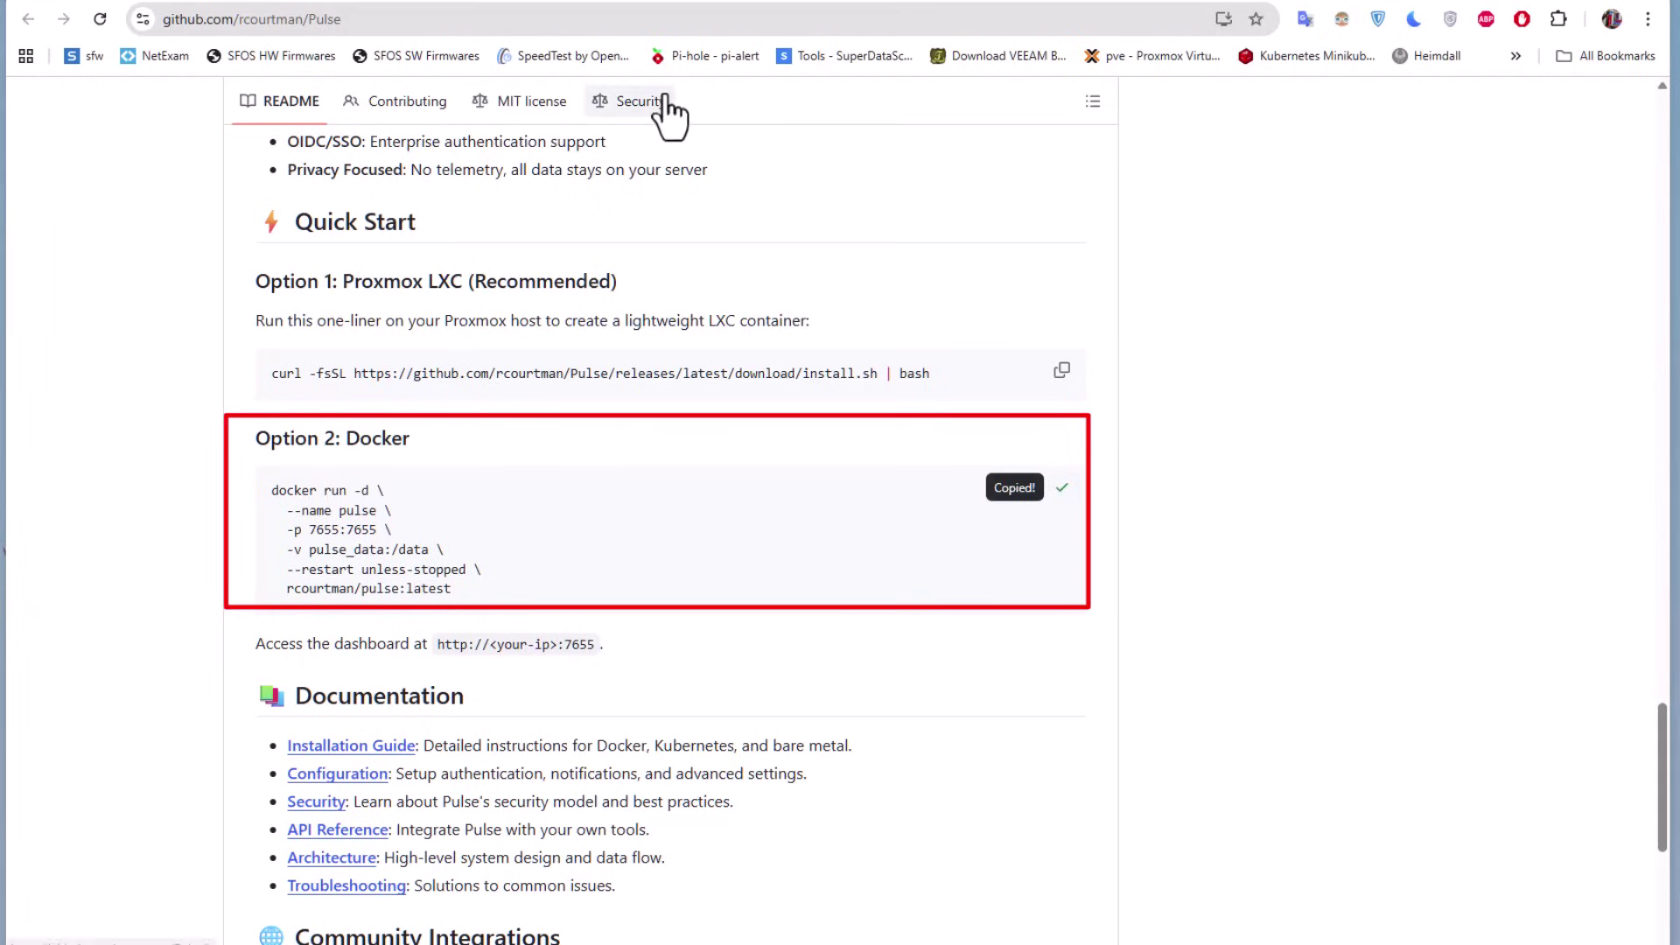
Run docker --version in container 142's console, confirming Docker 26.1.4
click(528, 7)
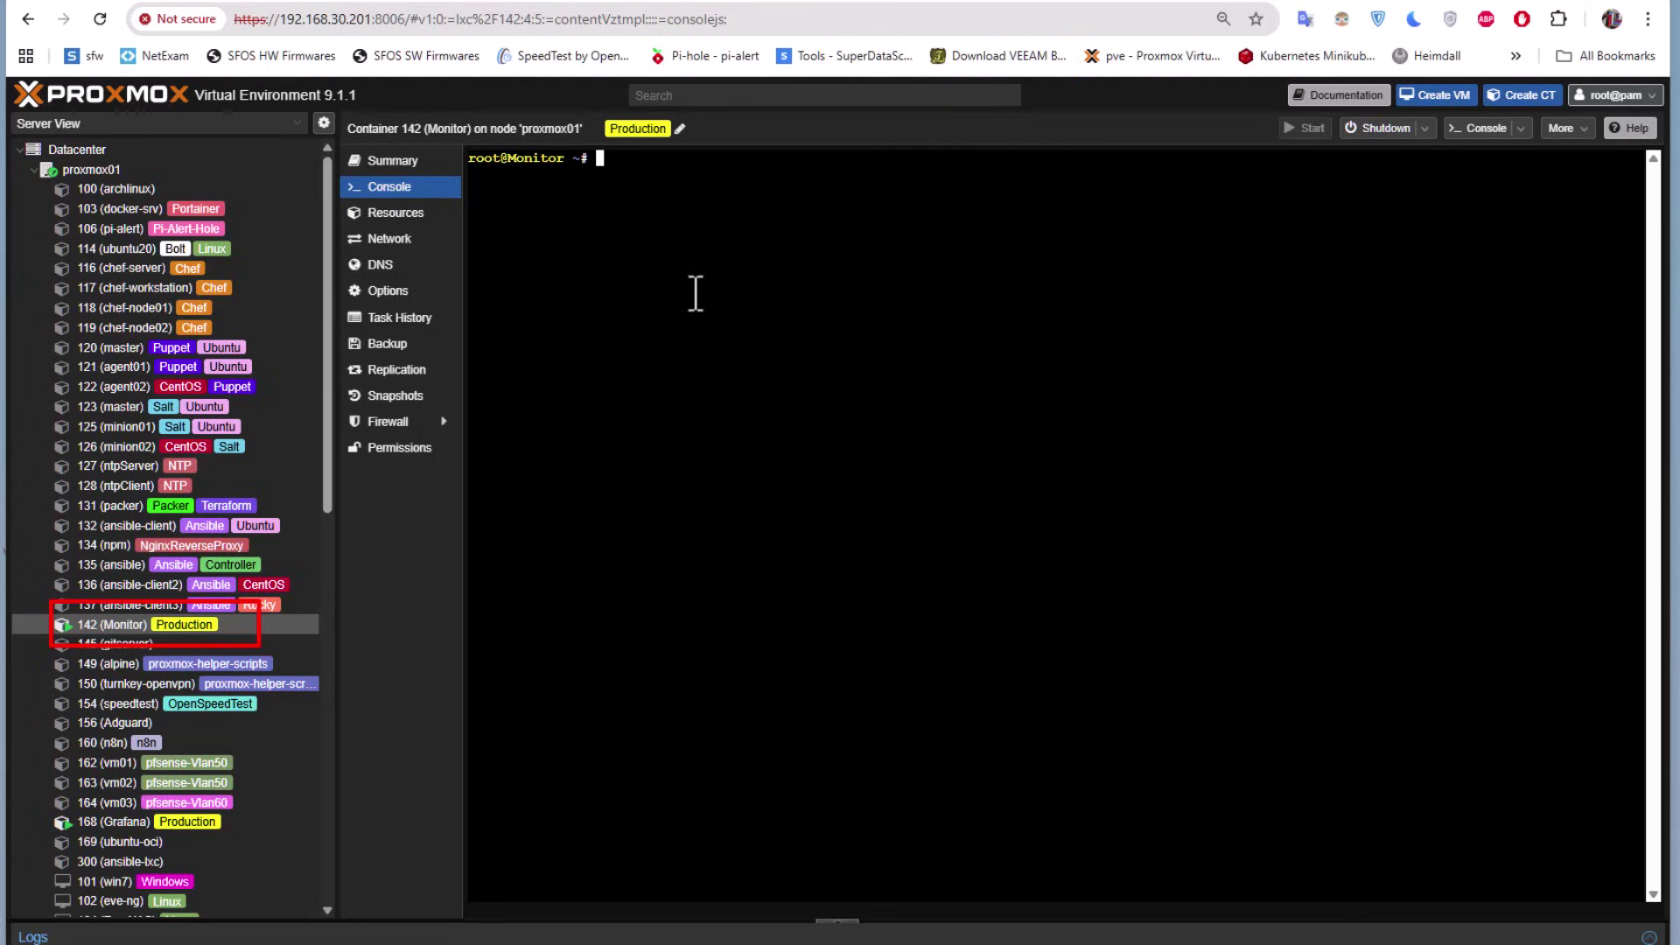
text(docker --version)
key(Return)
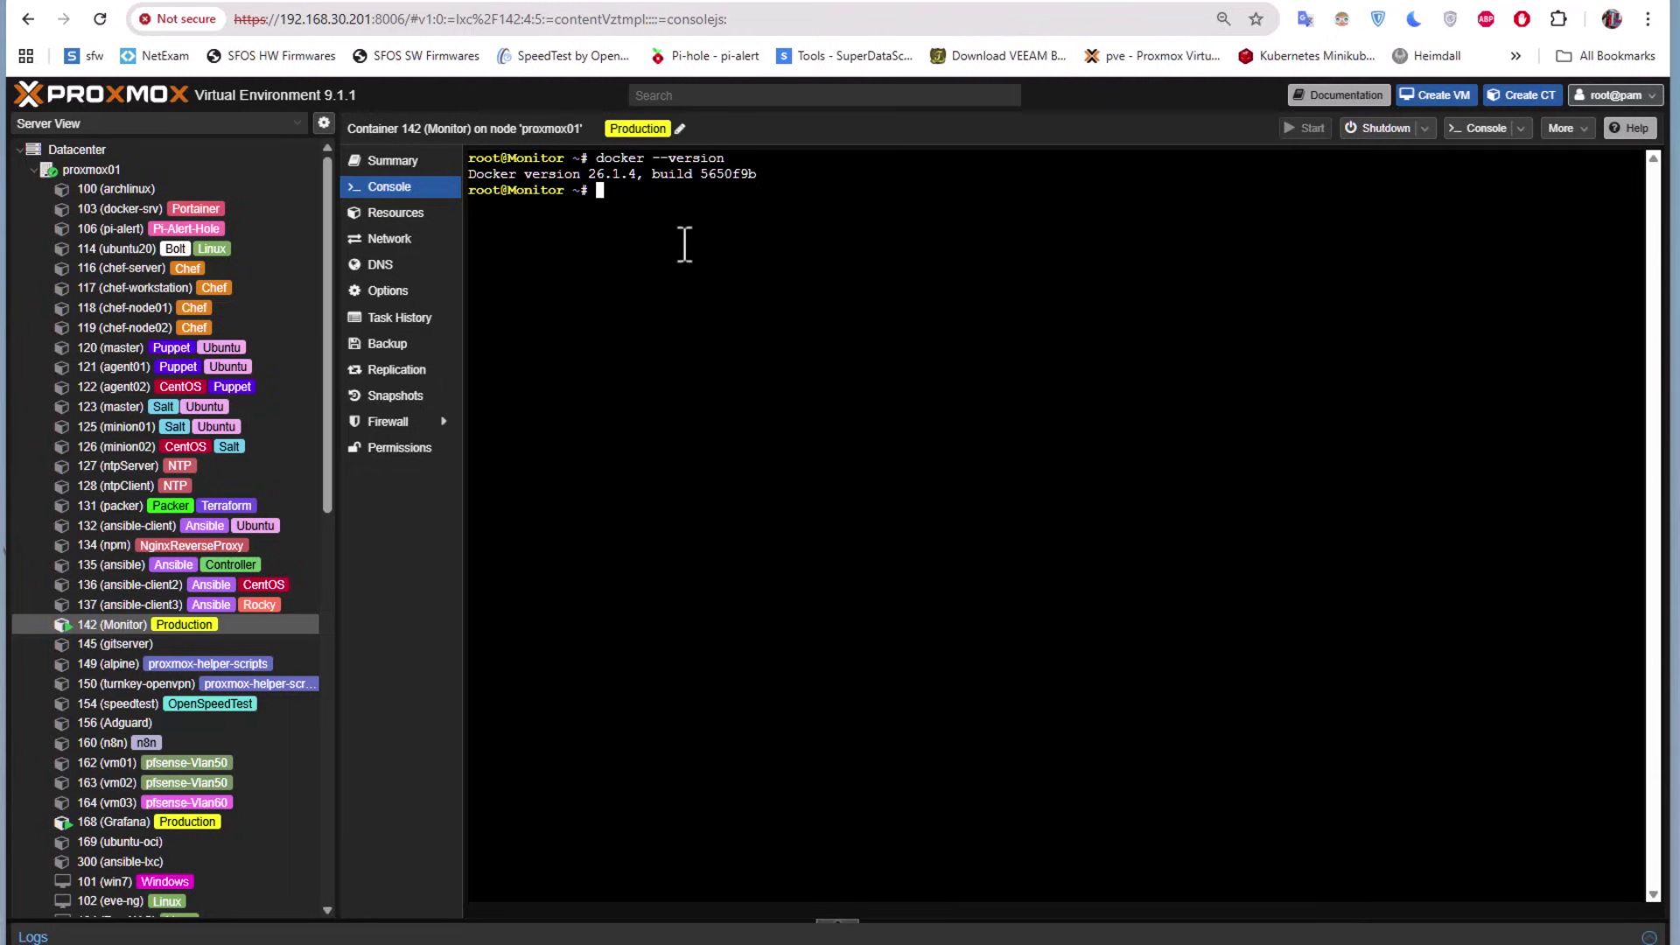
Paste and run the Pulse docker run command in container 142, pulling rcourtman/pulse:latest
right_click(641, 210)
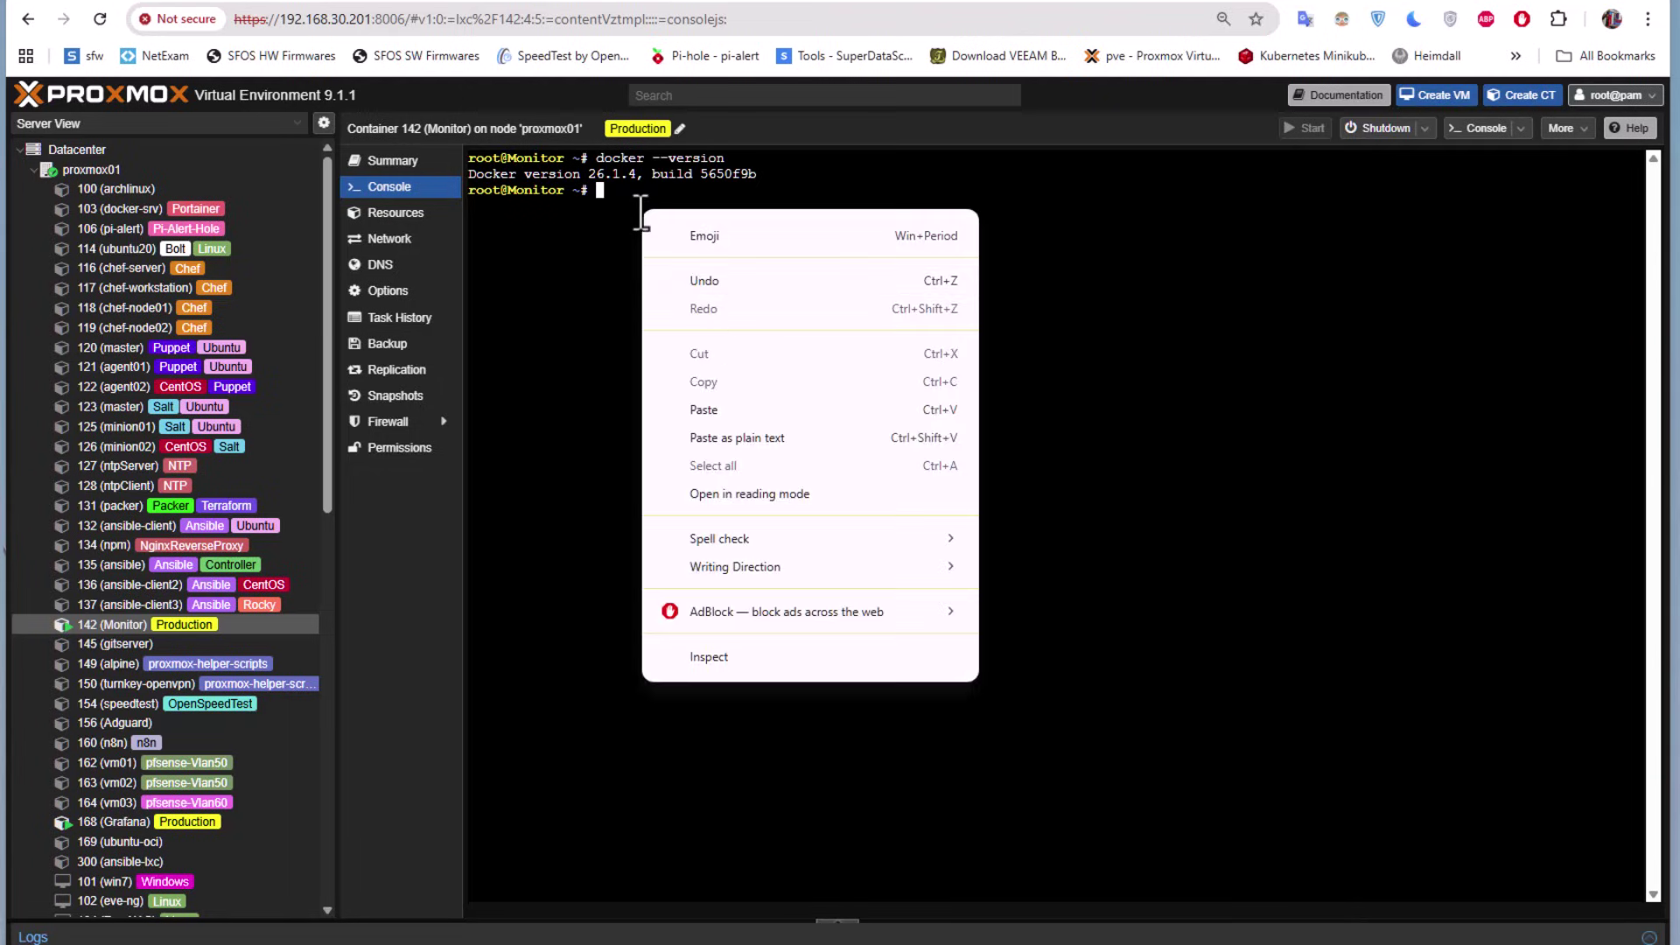
click(726, 414)
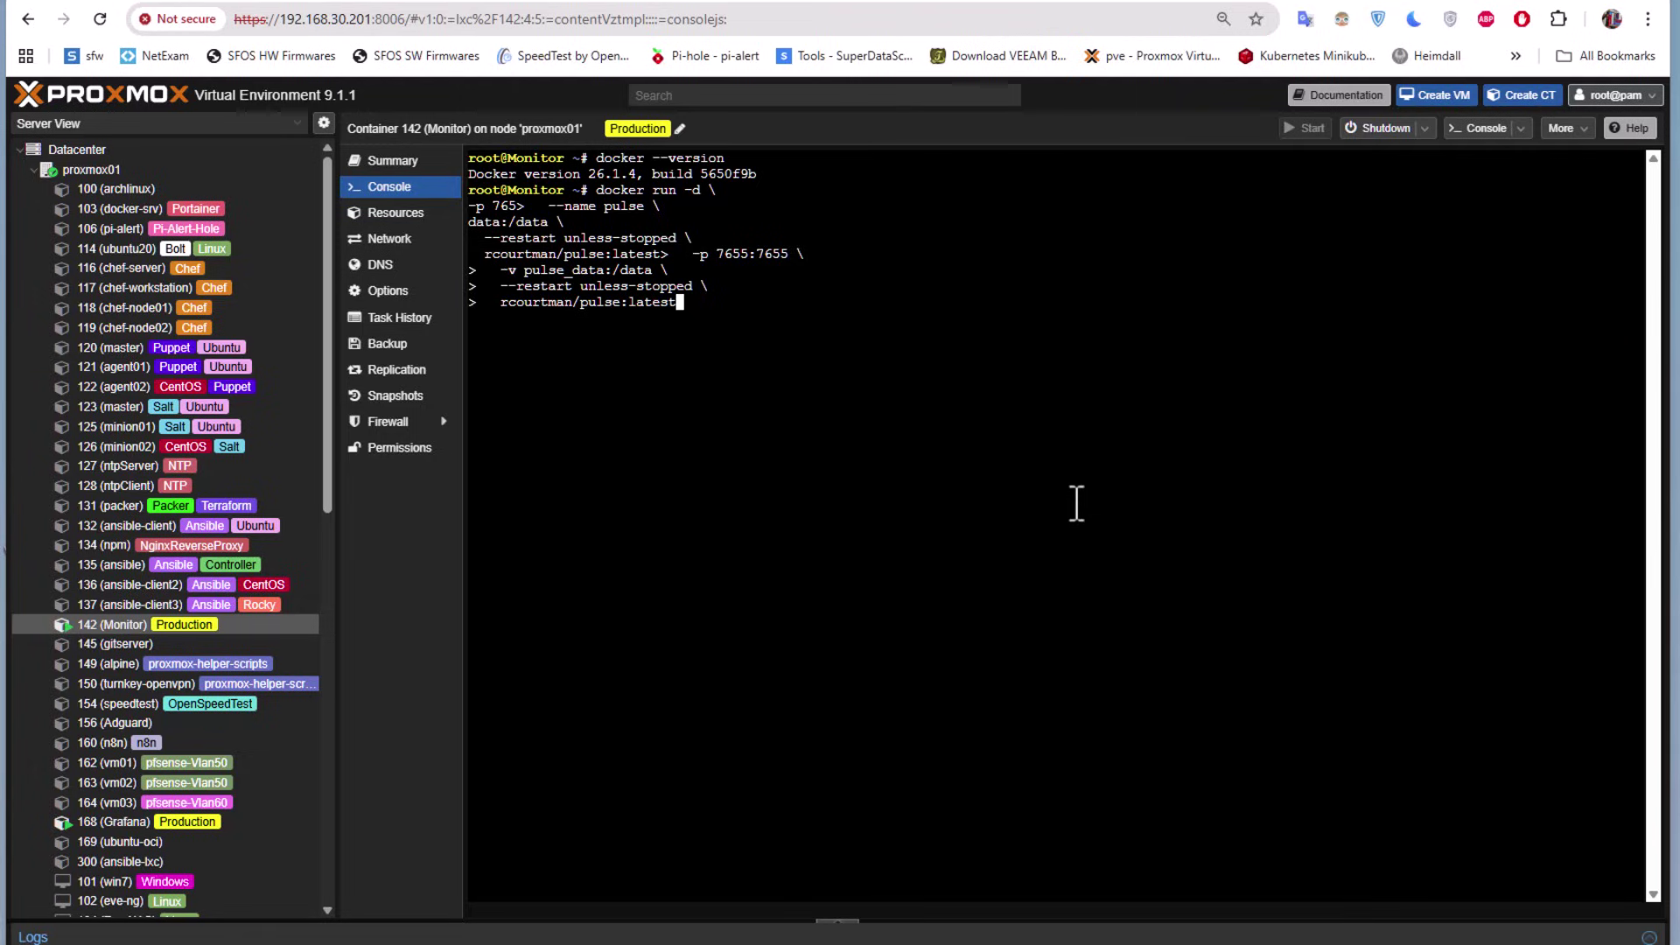
key(Return)
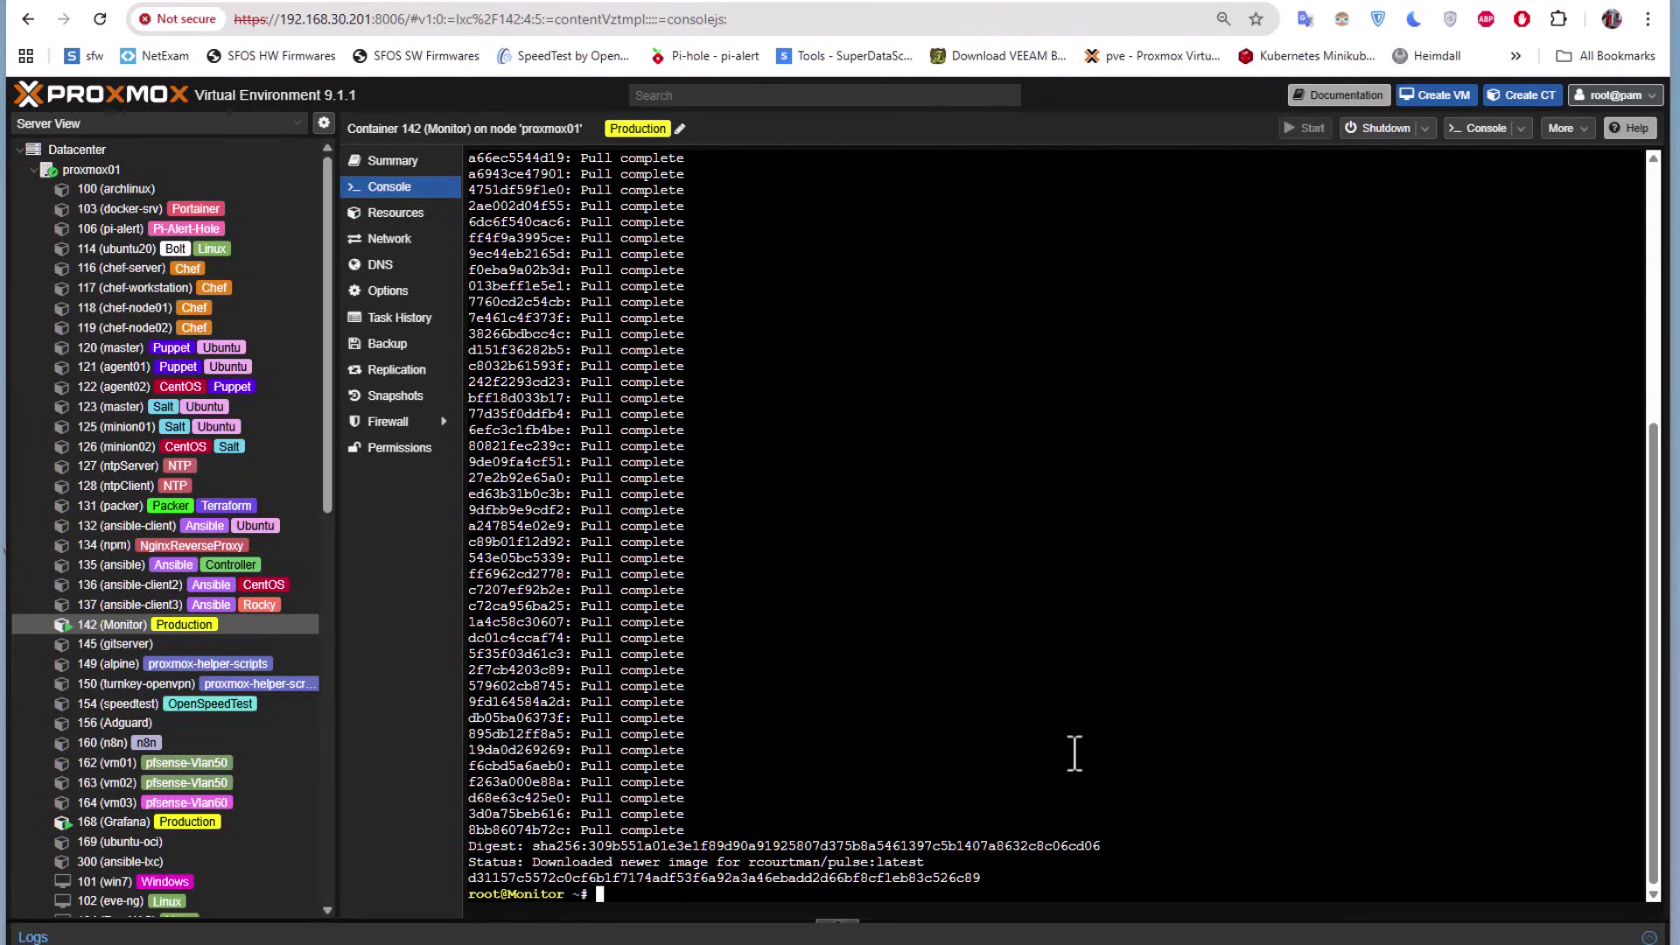
Clear the console and run docker ps to see the pulse container on port 7655
key(ctrl+l)
text(dockker)
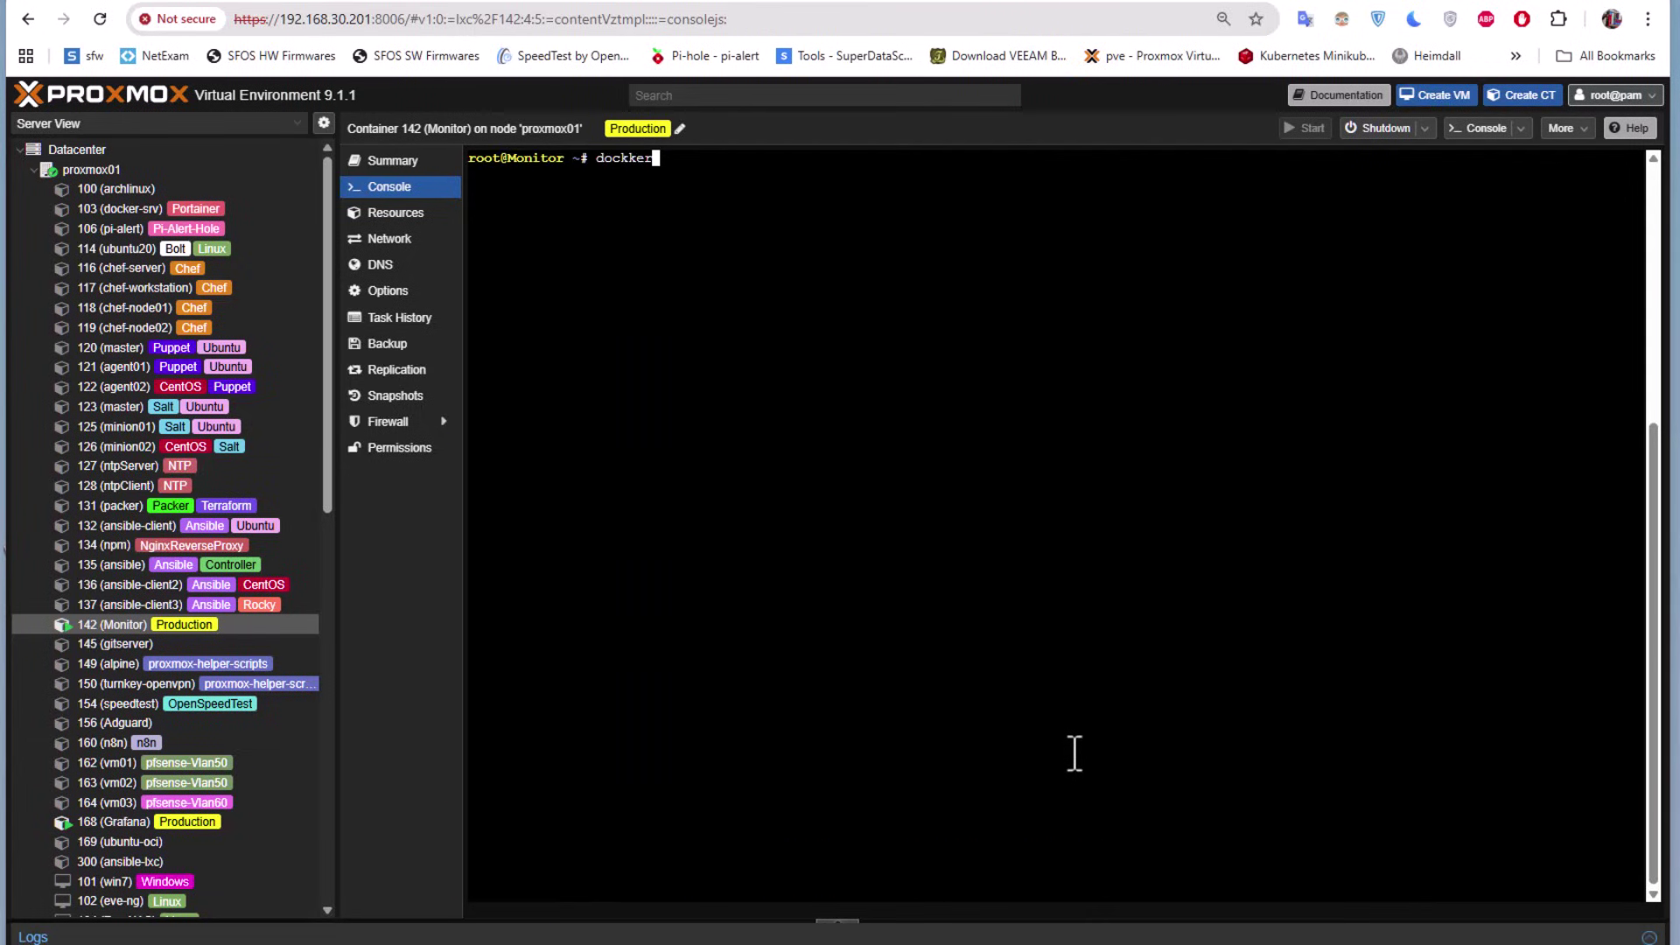
key(BackSpace)
key(BackSpace)
key(BackSpace)
text(er ps)
key(Return)
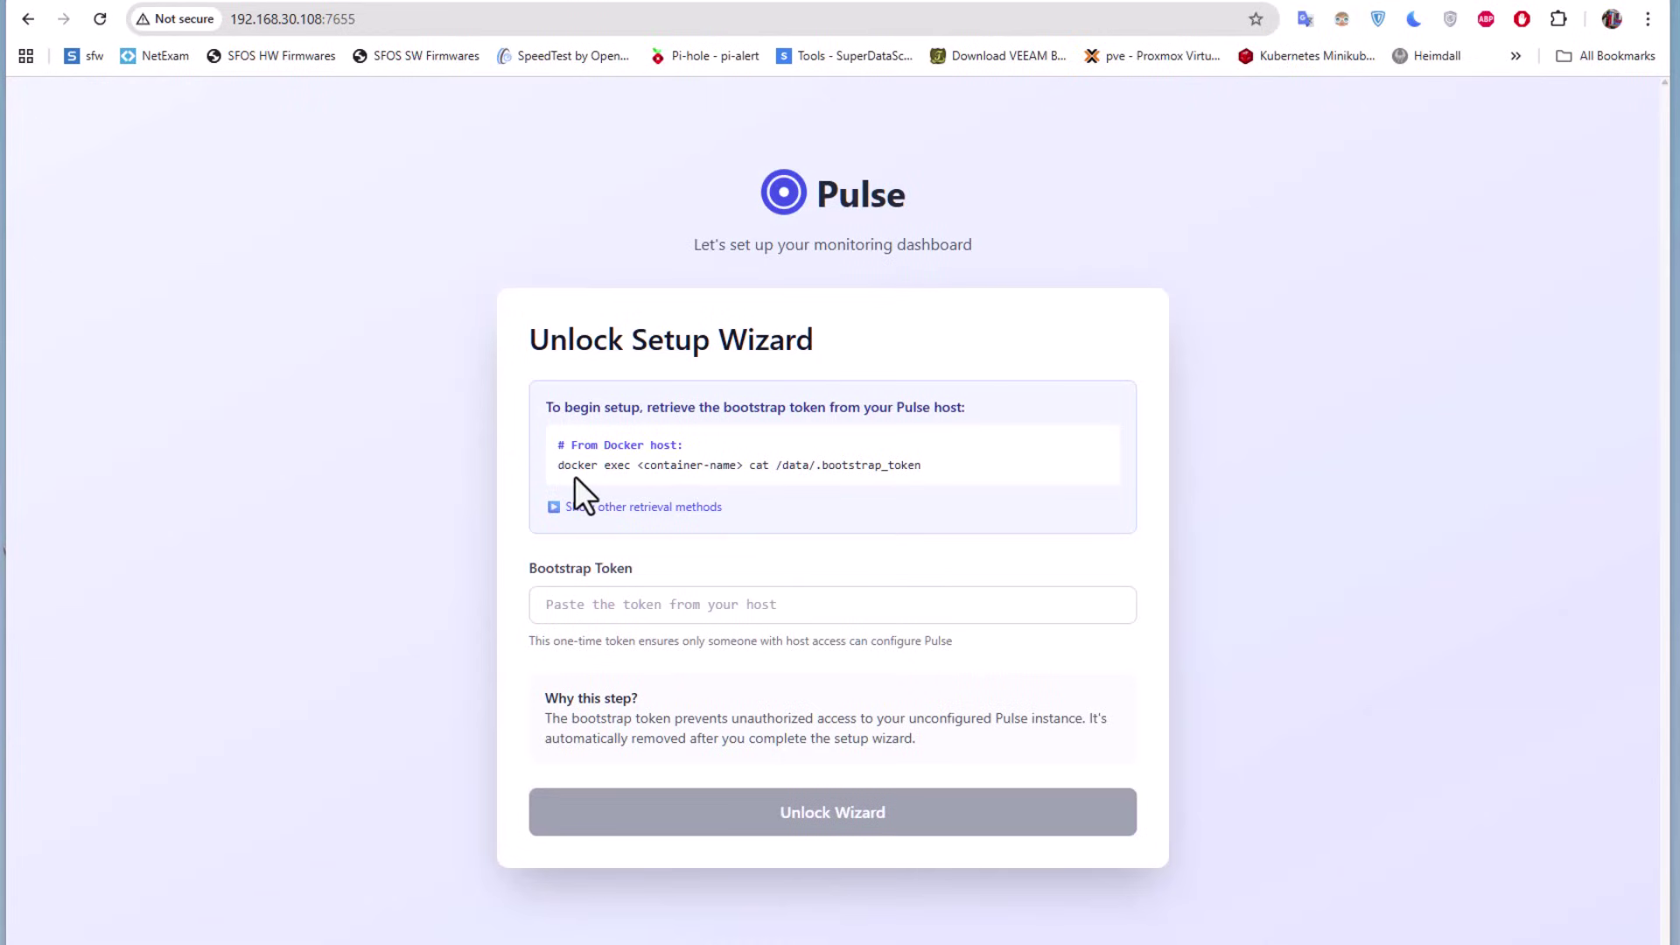
Copy the docker exec bootstrap-token command shown on Pulse's Unlock Setup Wizard page
drag(556, 465, 864, 459)
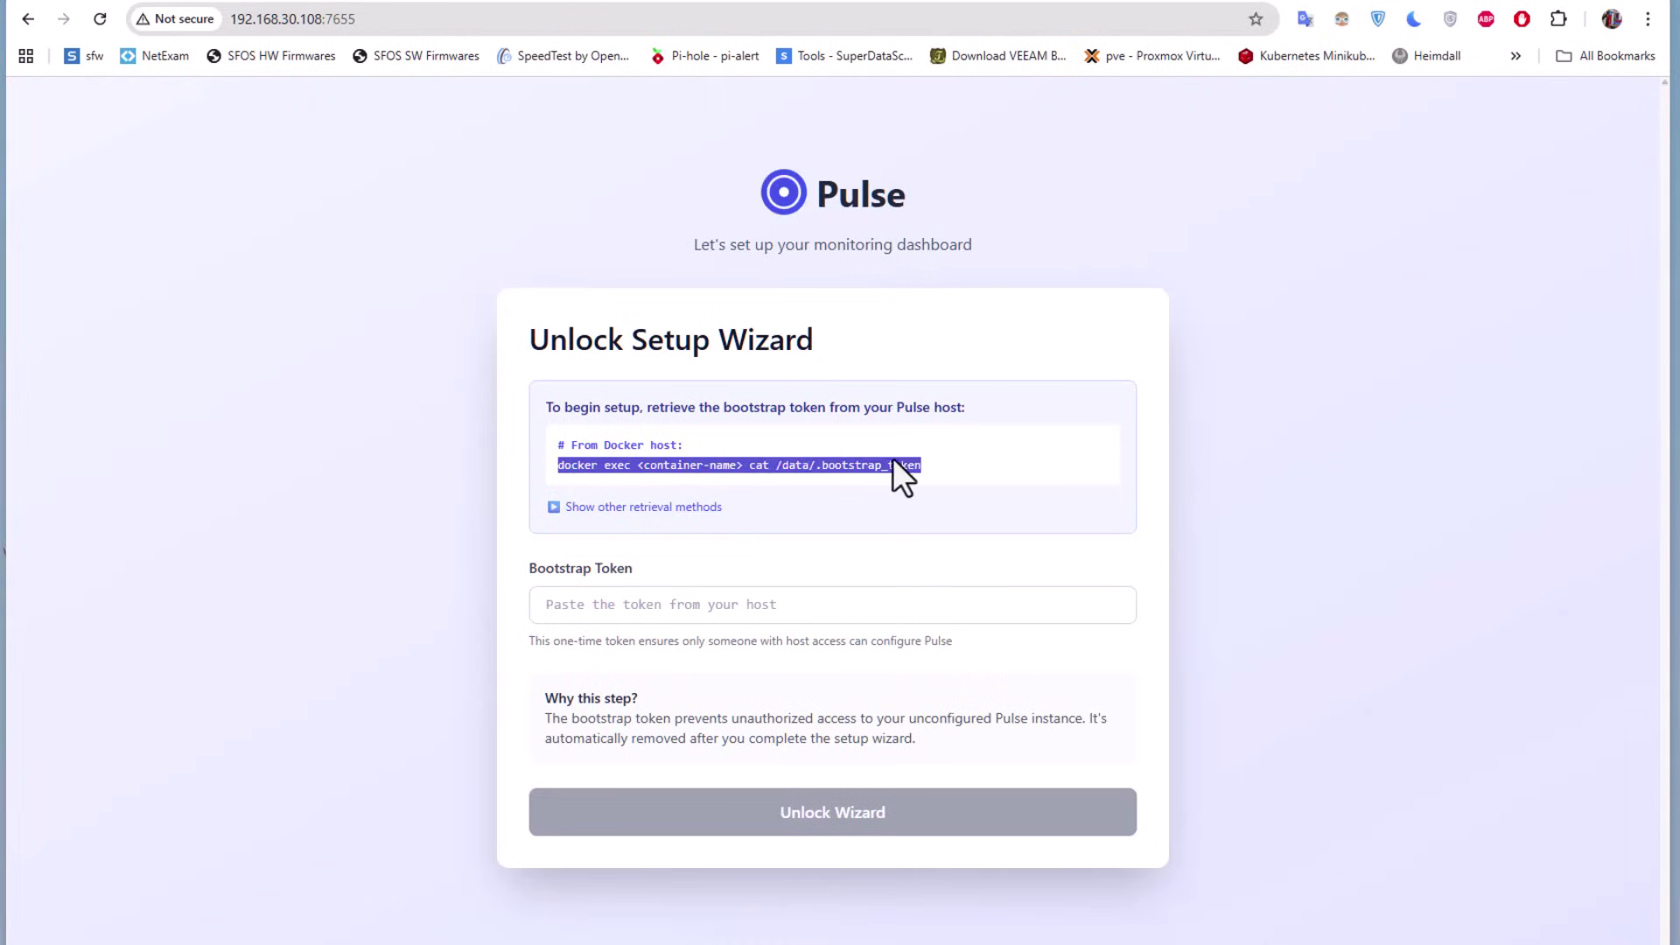
right_click(893, 458)
click(926, 484)
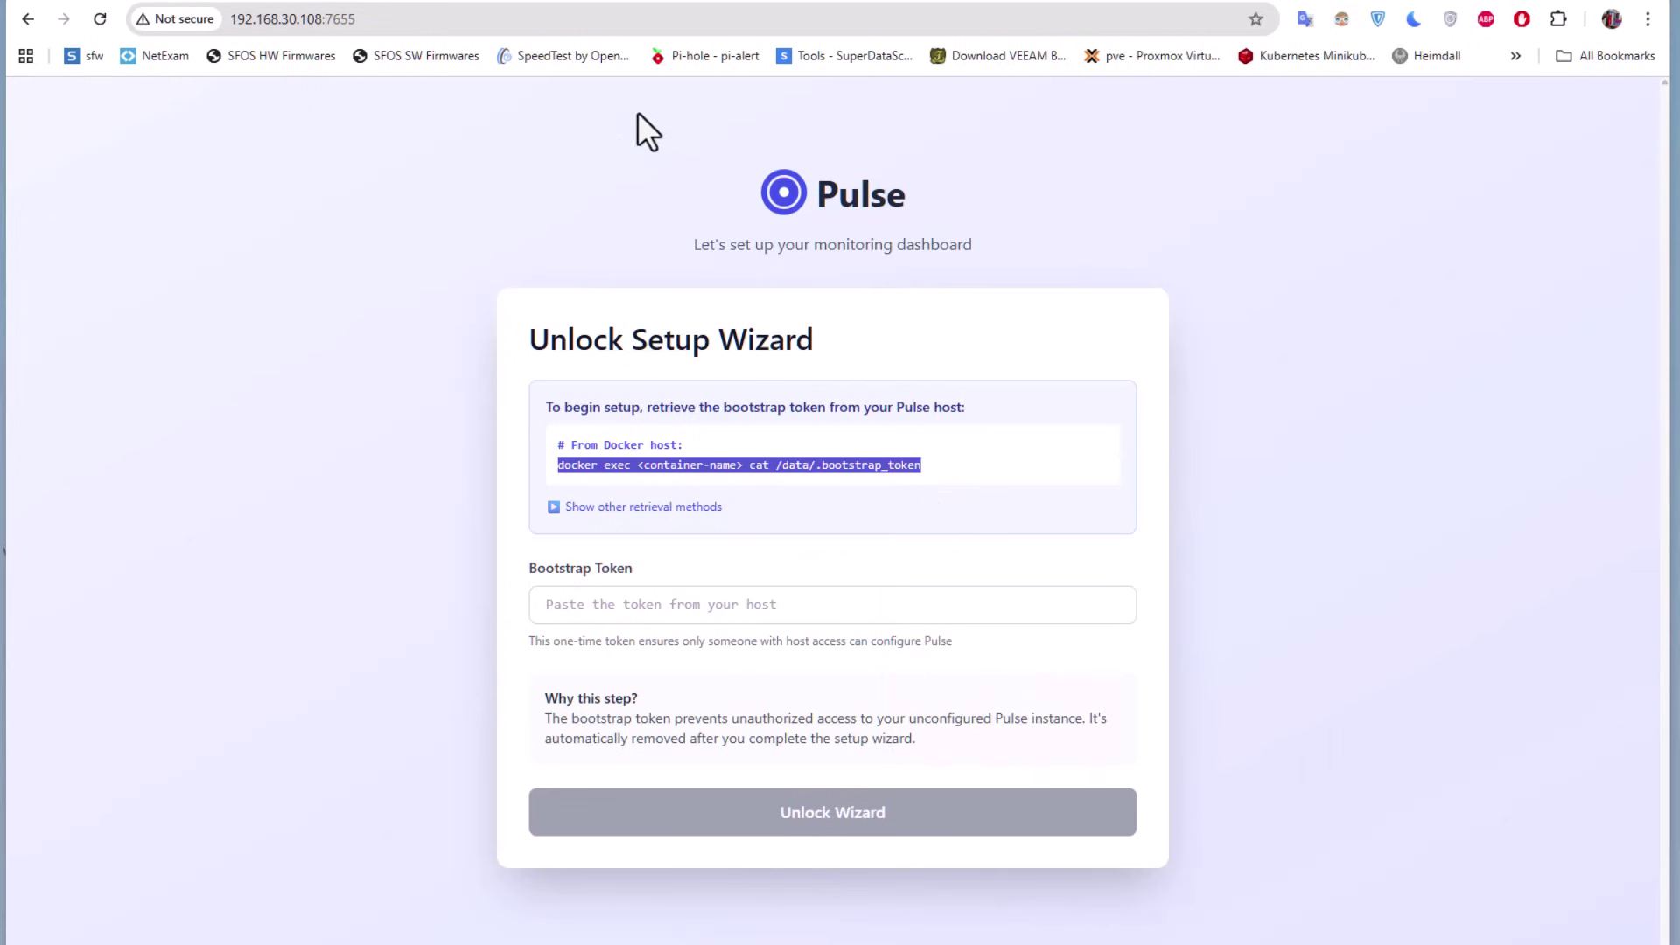
click(509, 5)
Paste the bootstrap-token command, replace the container-name placeholder with pulse, and run it
right_click(629, 517)
click(706, 251)
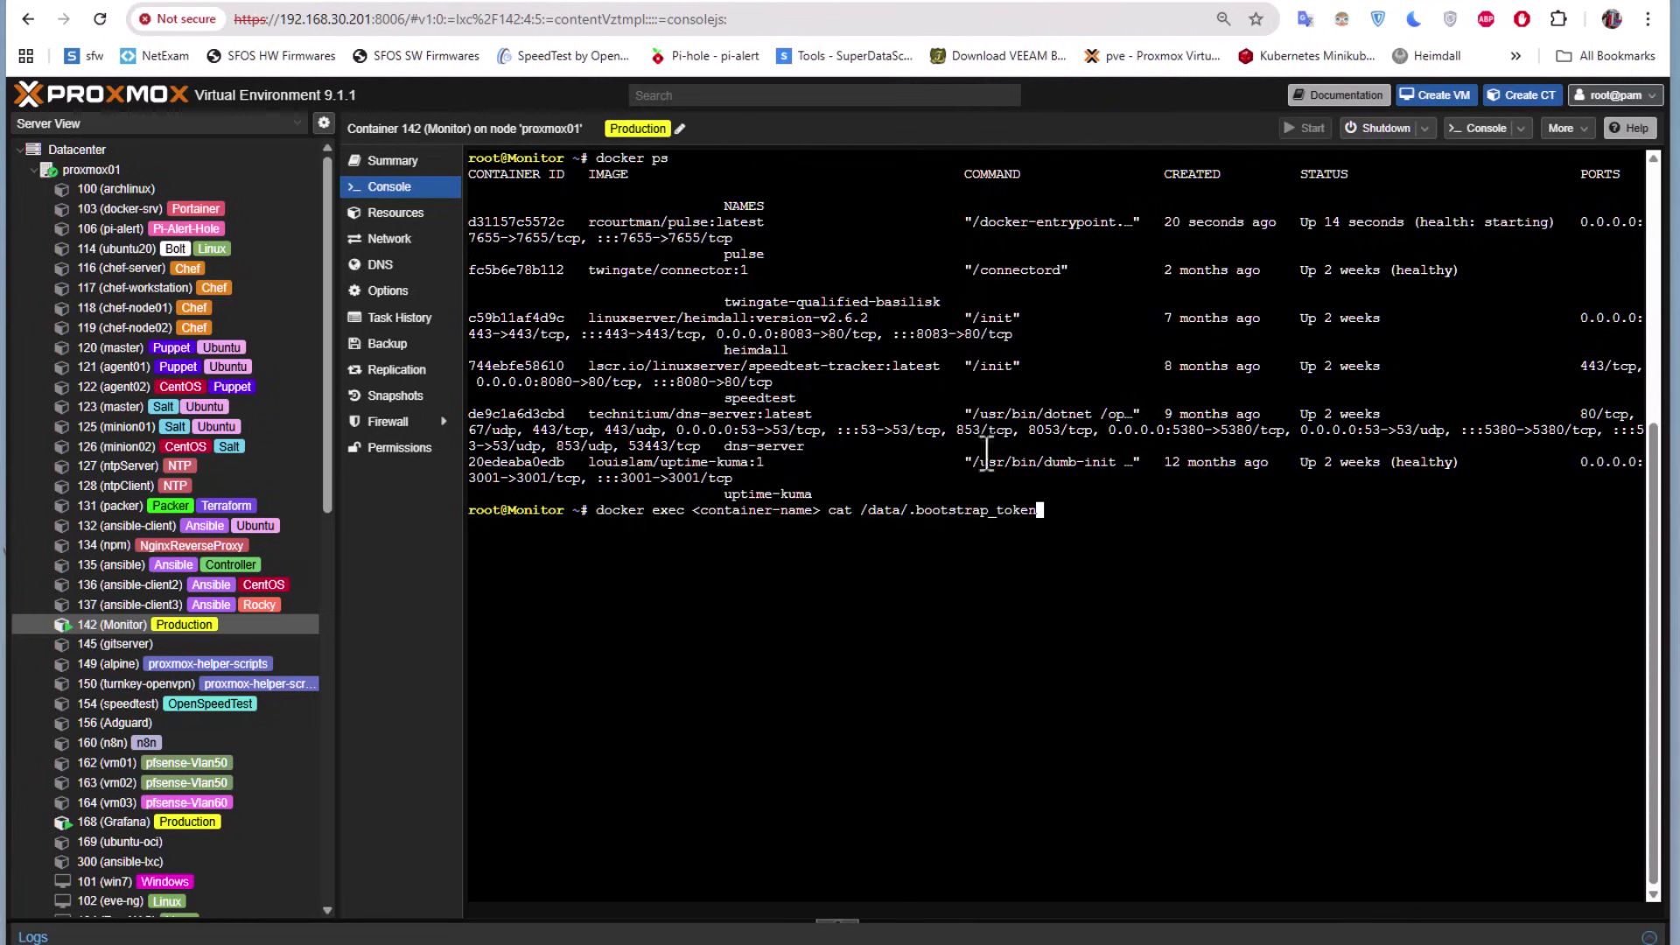
key(Left)
key(Left)
key(Left)
key(Left)
key(Left)
key(Left)
key(Left)
key(Left)
key(Left)
key(Left)
key(Left)
key(Left)
key(Left)
key(Left)
key(Left)
key(Left)
key(Left)
key(Left)
key(Left)
key(Left)
key(BackSpace)
key(BackSpace)
key(BackSpace)
key(BackSpace)
key(BackSpace)
key(BackSpace)
key(BackSpace)
key(BackSpace)
key(BackSpace)
key(BackSpace)
key(BackSpace)
key(BackSpace)
key(BackSpace)
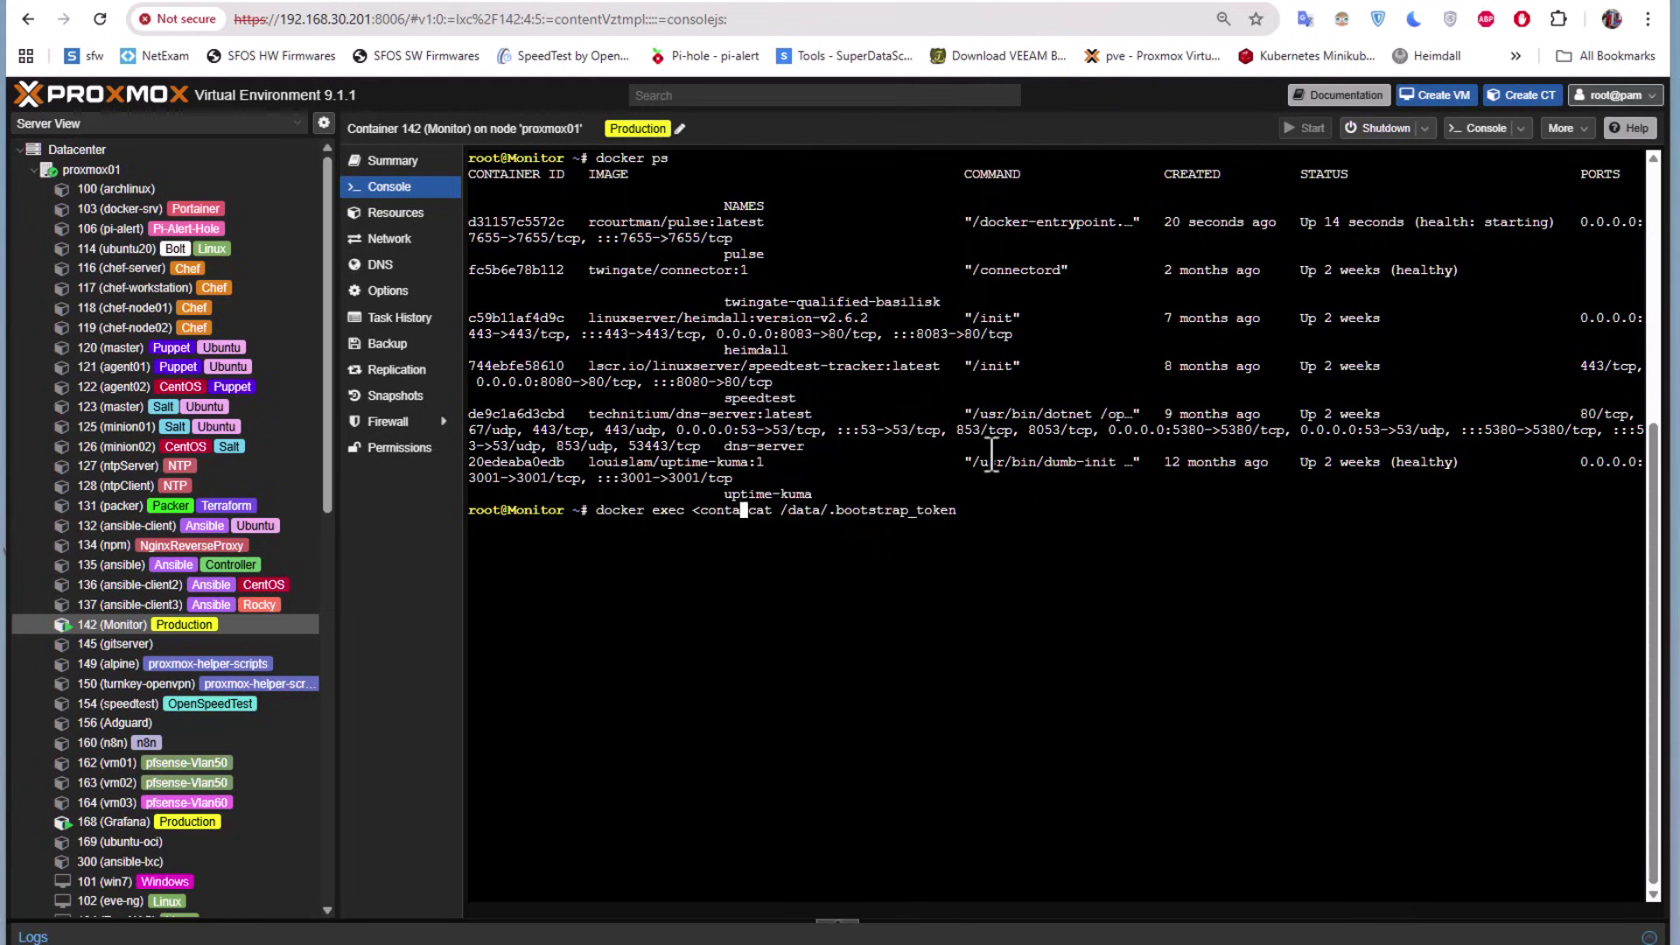
key(BackSpace)
key(BackSpace)
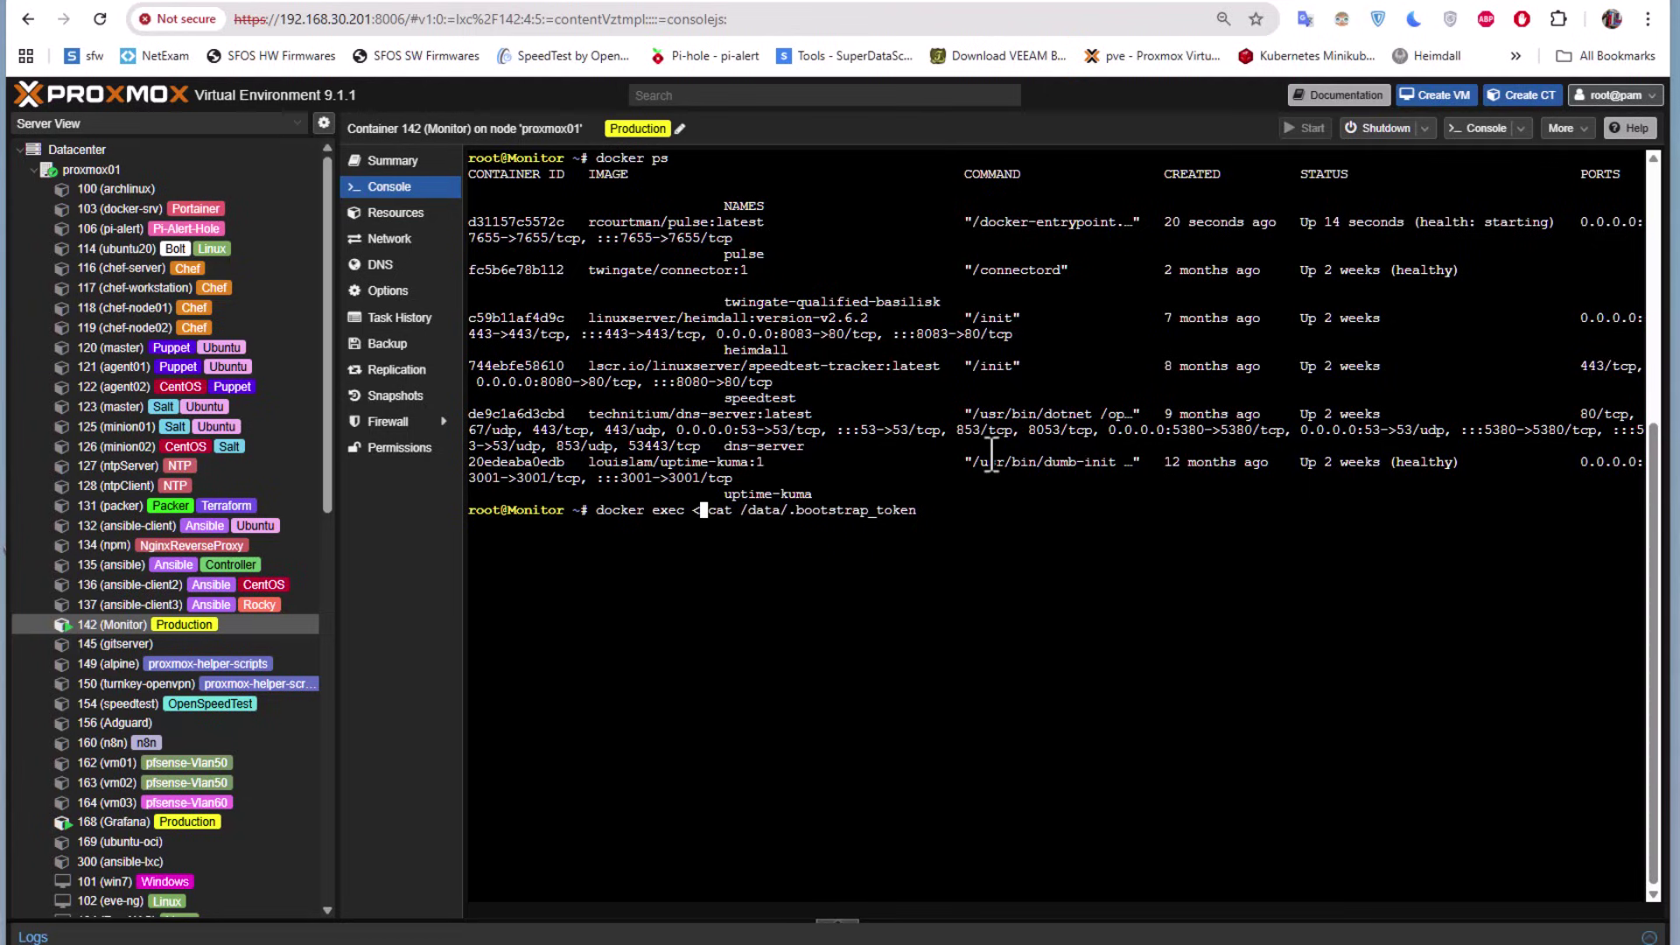
key(Left)
text(pulse)
key(Return)
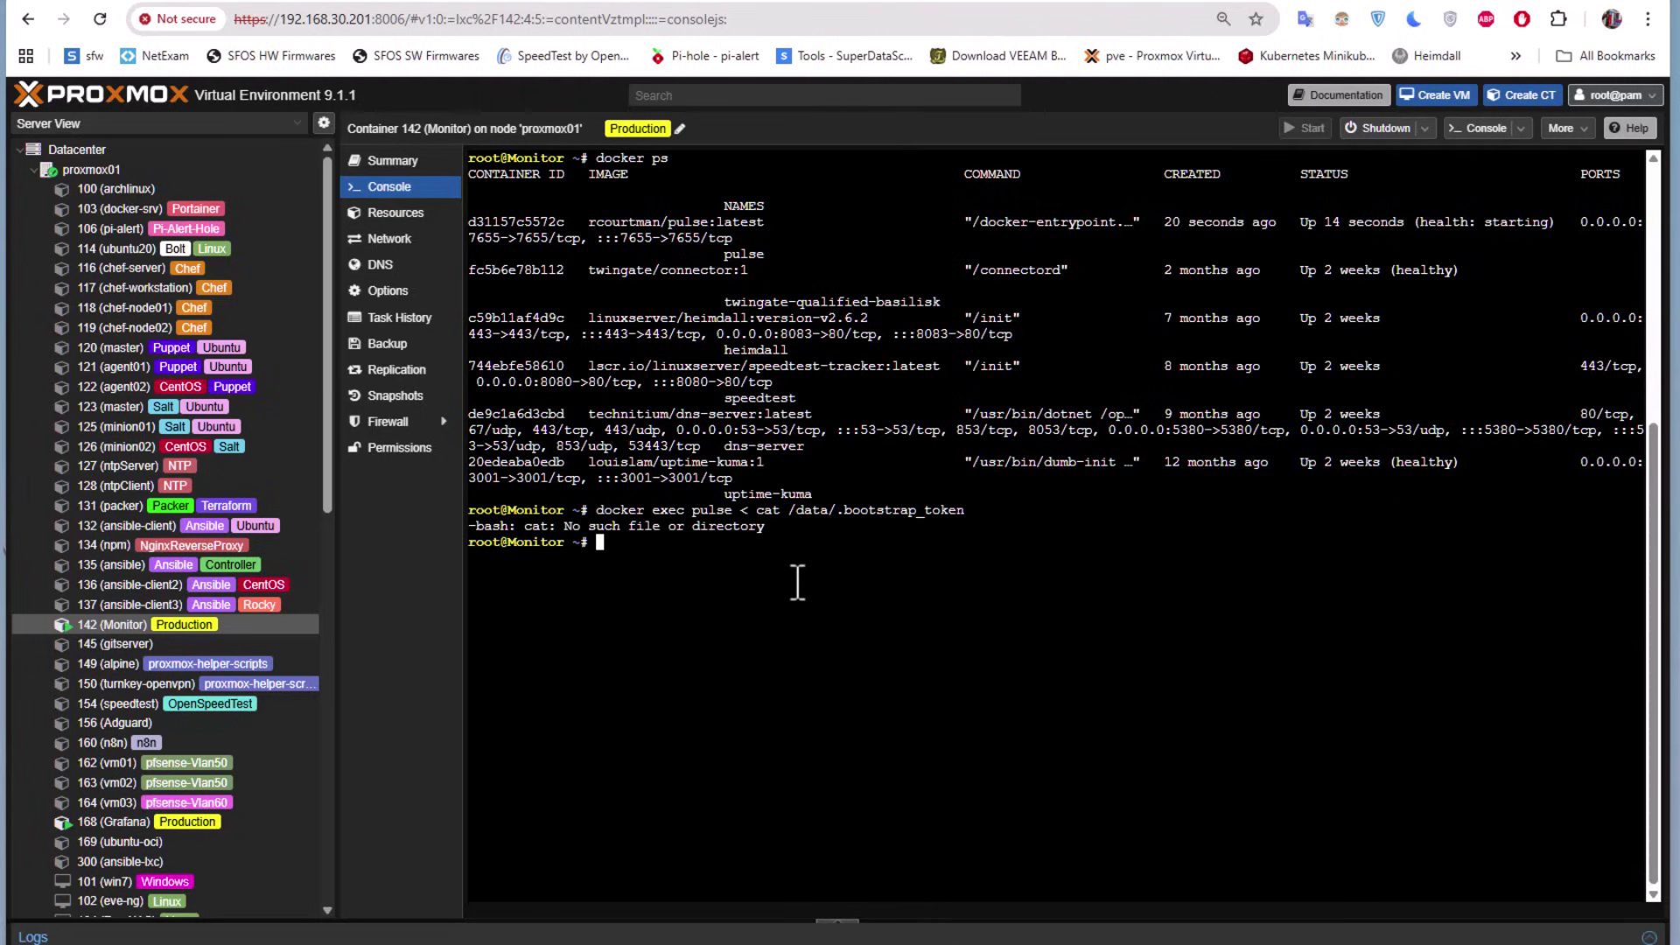
Remove the stray '<', rerun the command, and copy the printed bootstrap token
key(Up)
key(Left)
key(Left)
key(Left)
key(Left)
key(Left)
key(Left)
key(Left)
key(Left)
key(Left)
key(Left)
key(Left)
key(Left)
key(Left)
key(Left)
key(Left)
key(Left)
key(Left)
key(Left)
key(Left)
key(Left)
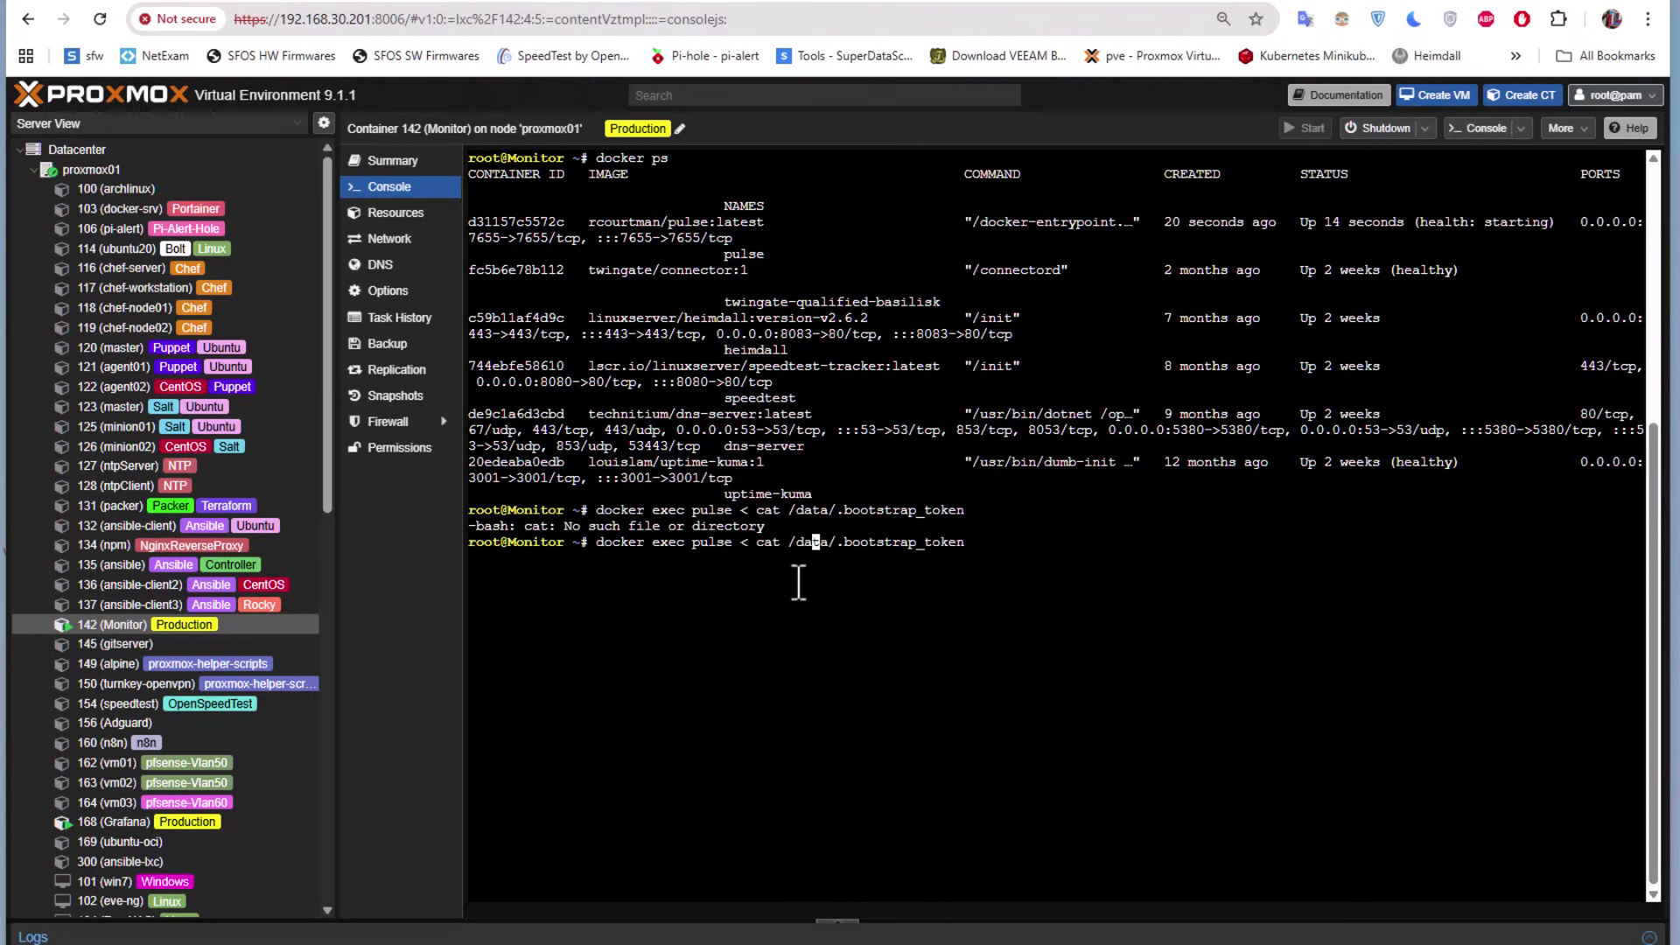
key(Delete)
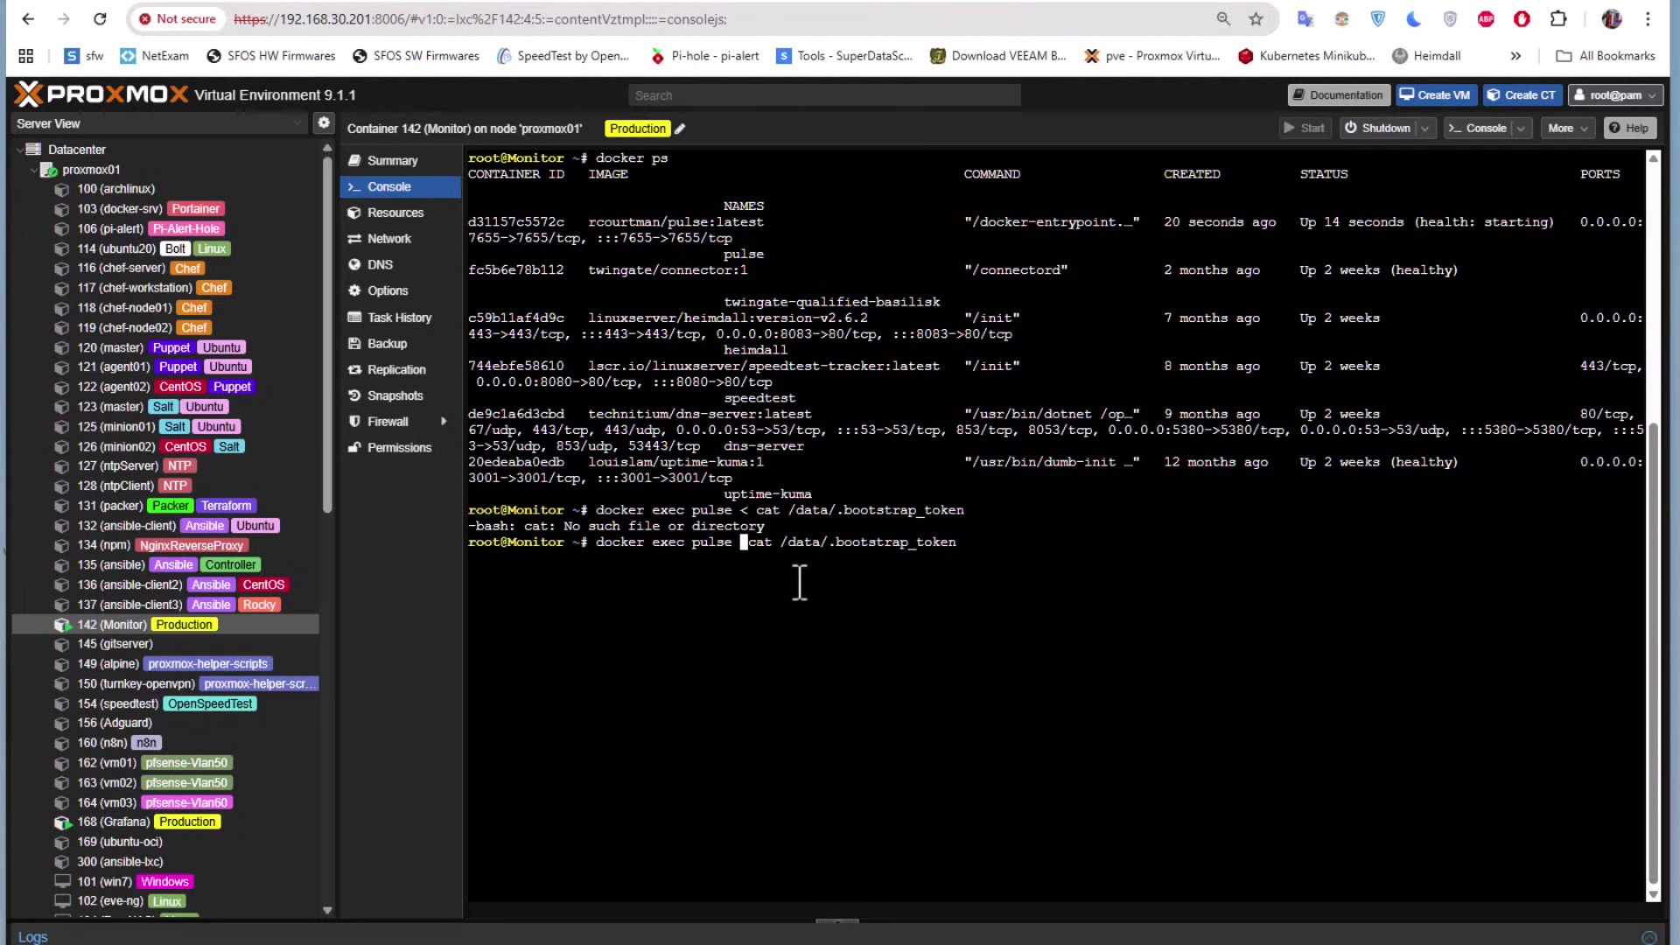
key(Return)
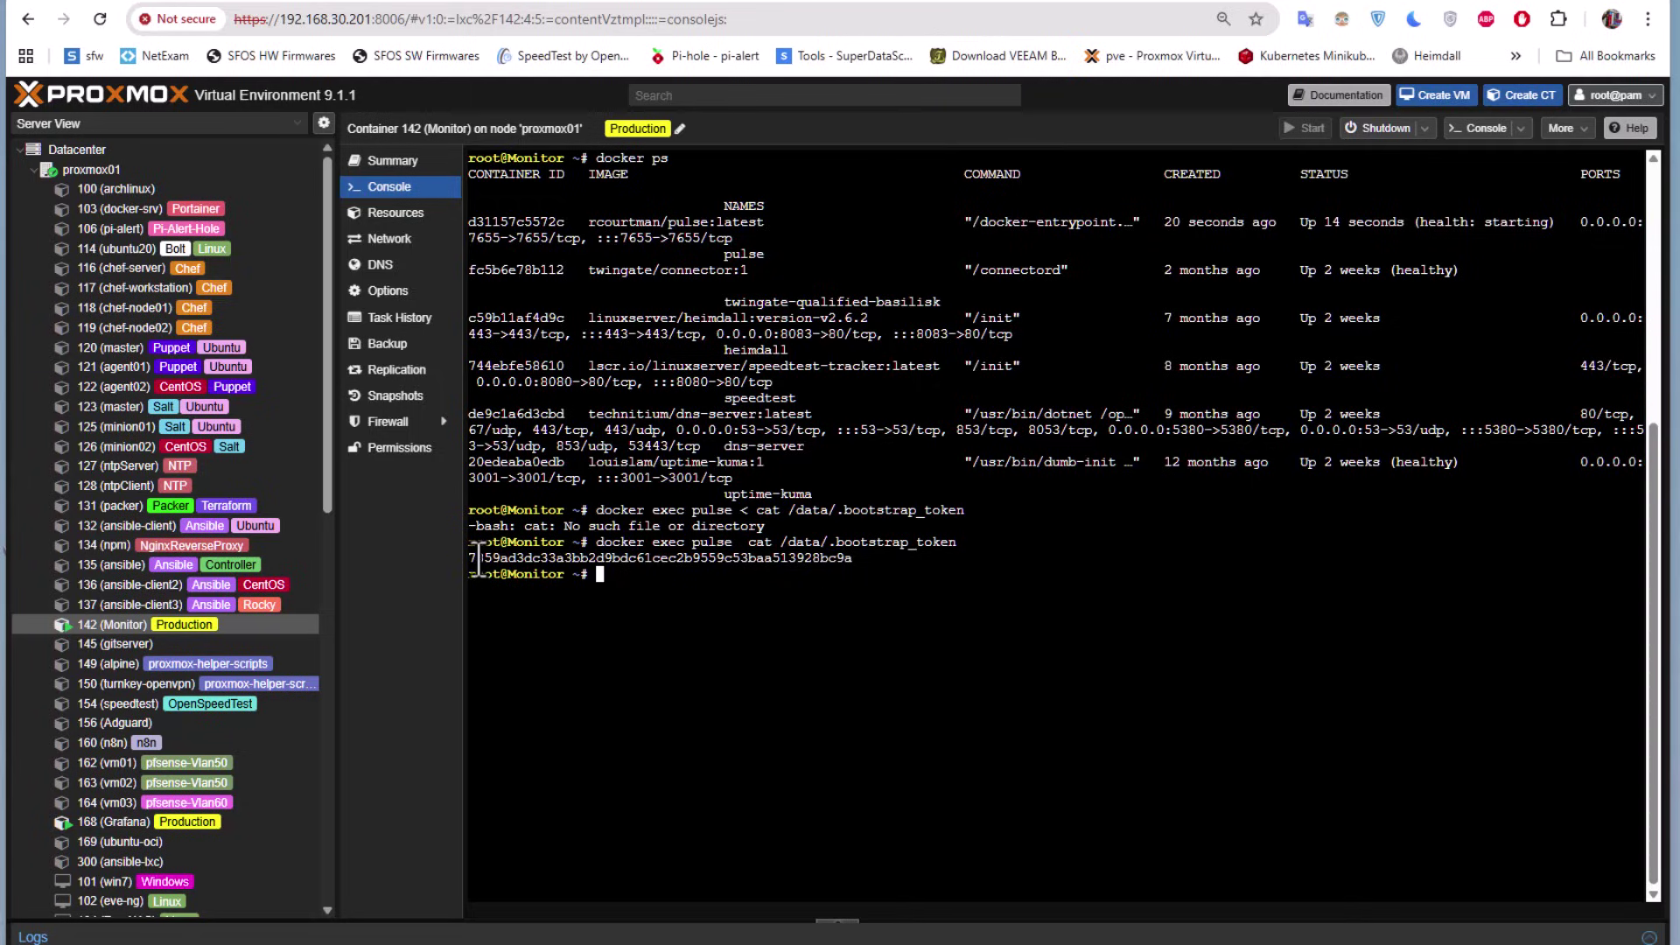
drag(468, 560, 833, 564)
key(ctrl+c)
right_click(795, 561)
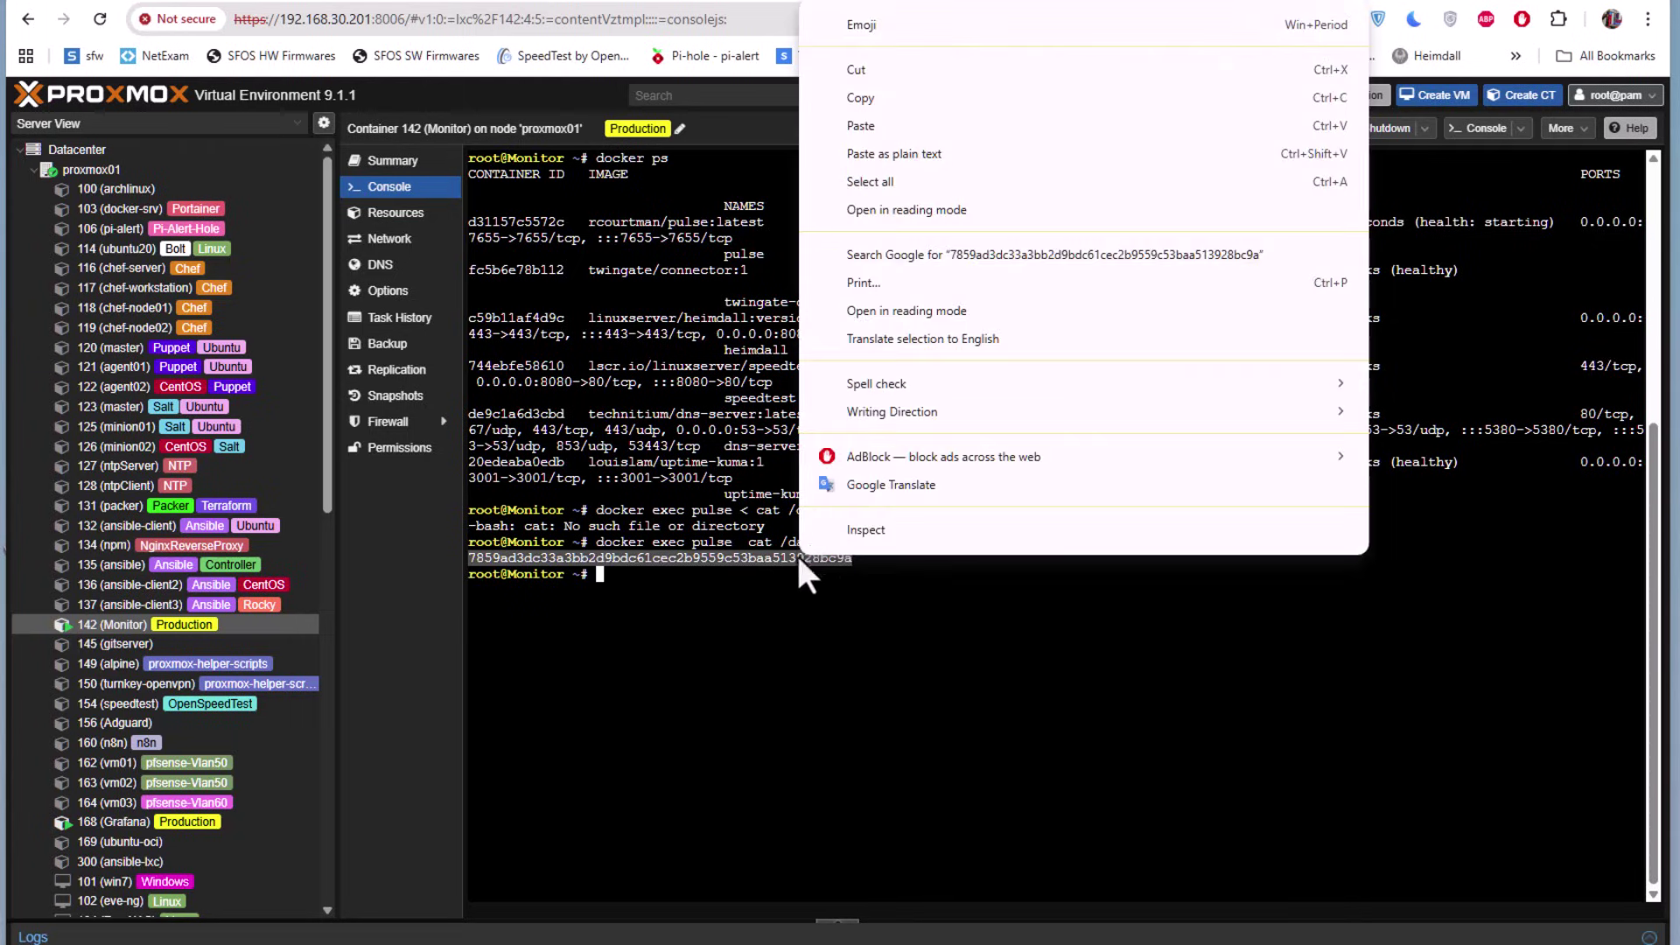
click(864, 93)
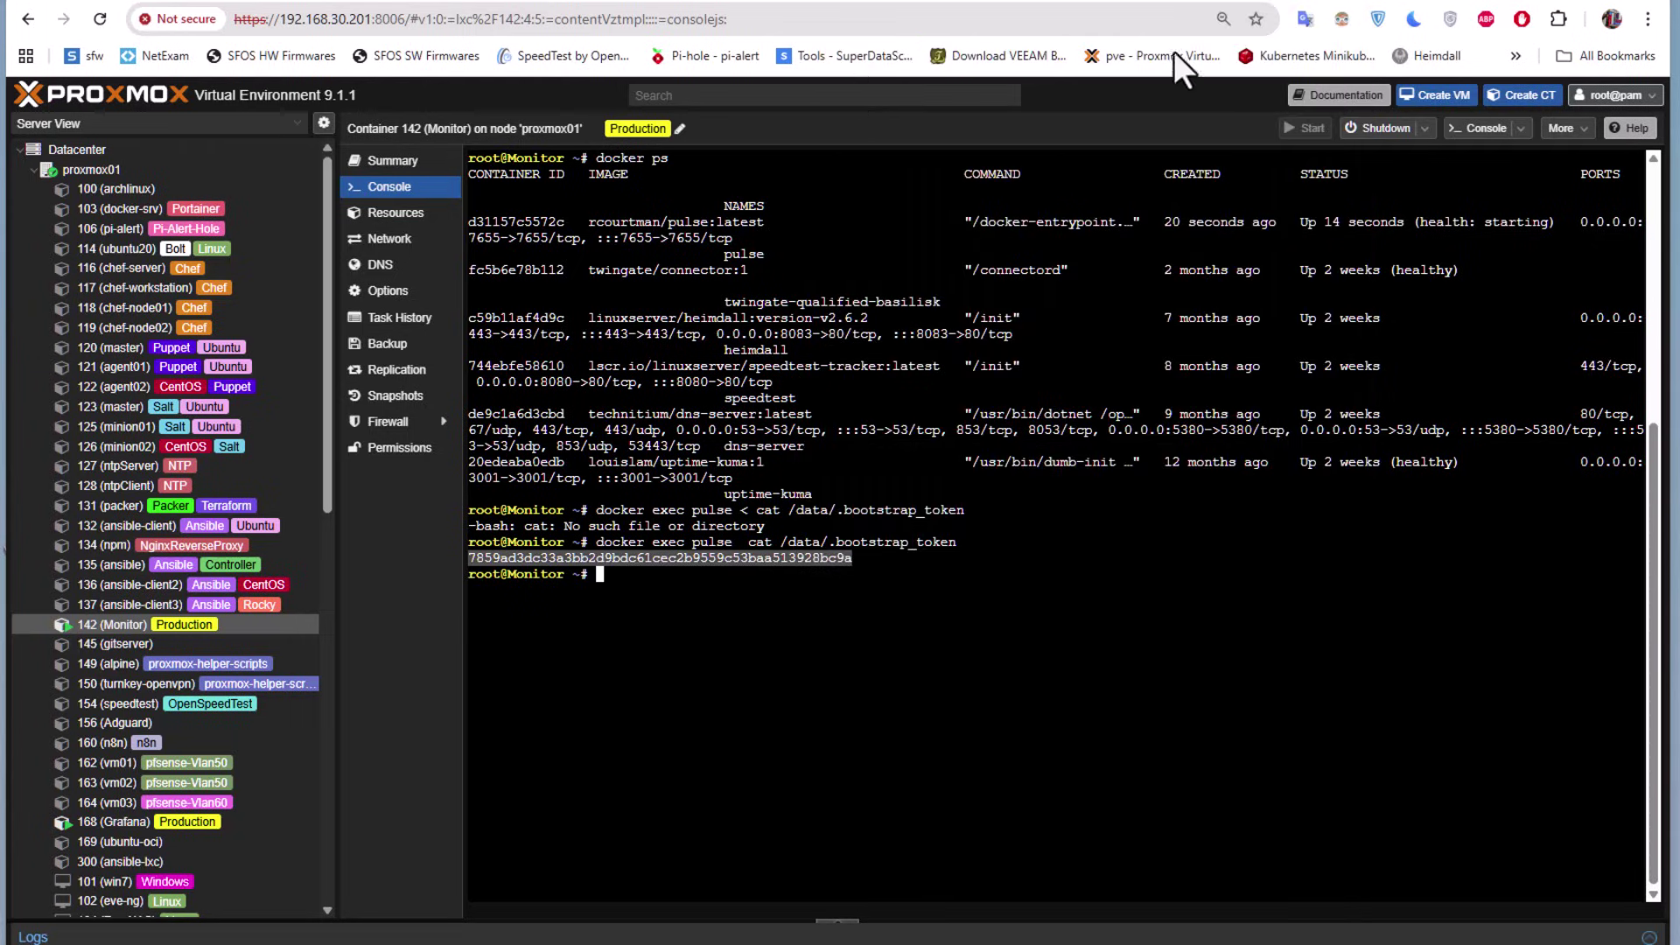
Paste the bootstrap token into Pulse's Bootstrap Token field and unlock the wizard
click(1409, 5)
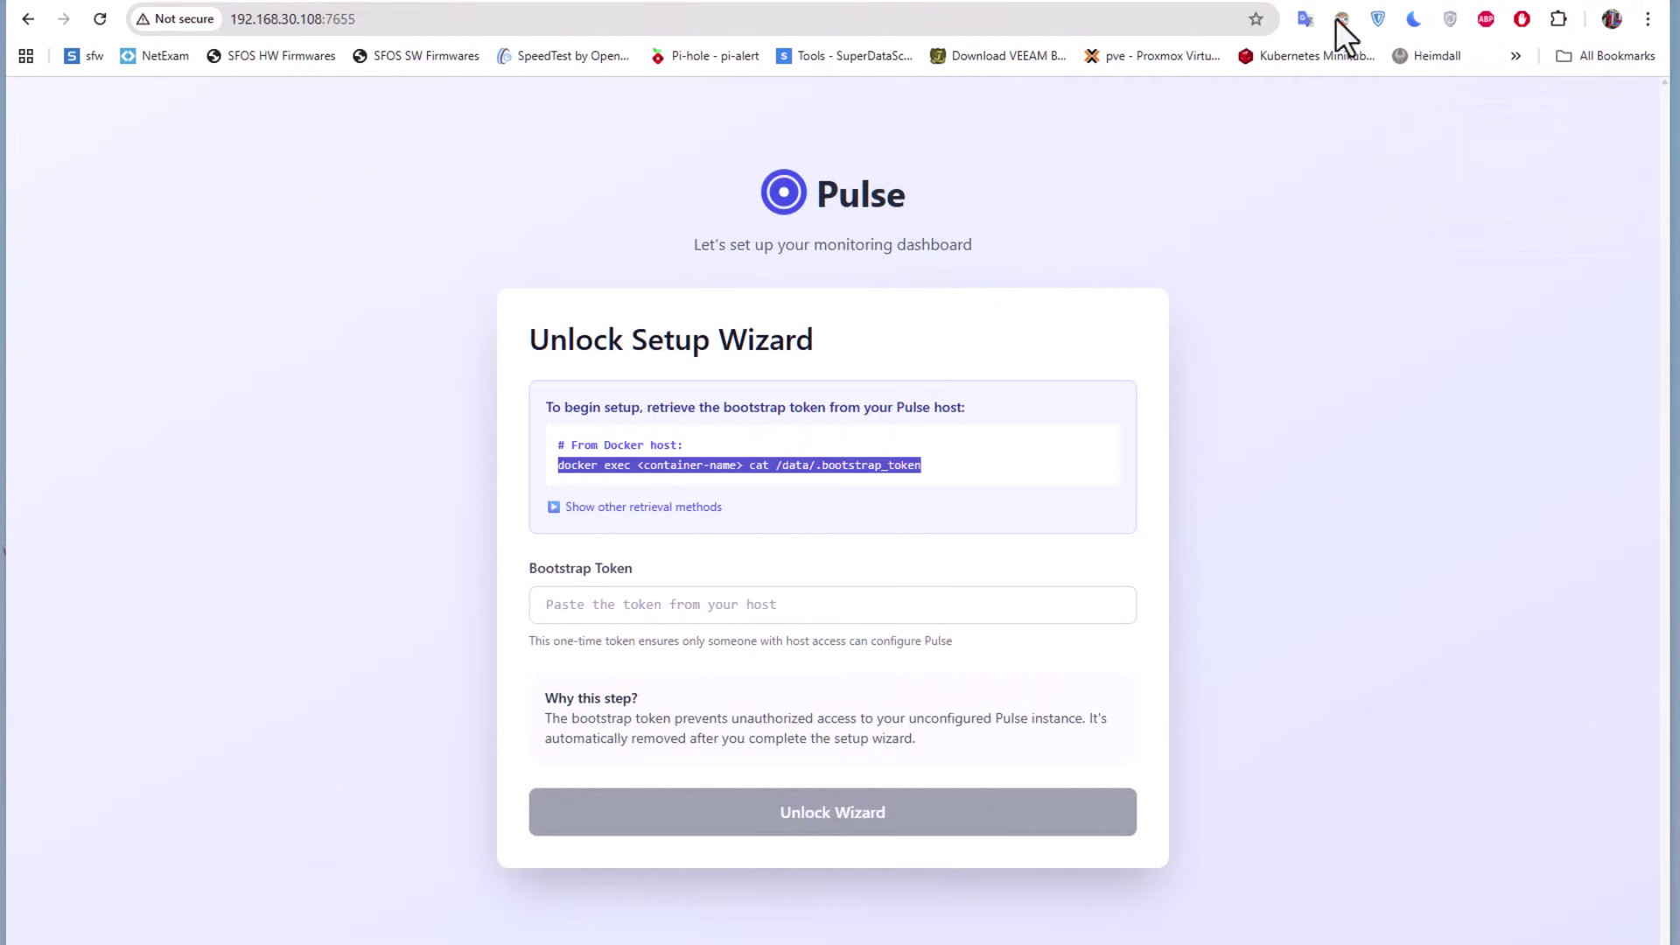
click(576, 611)
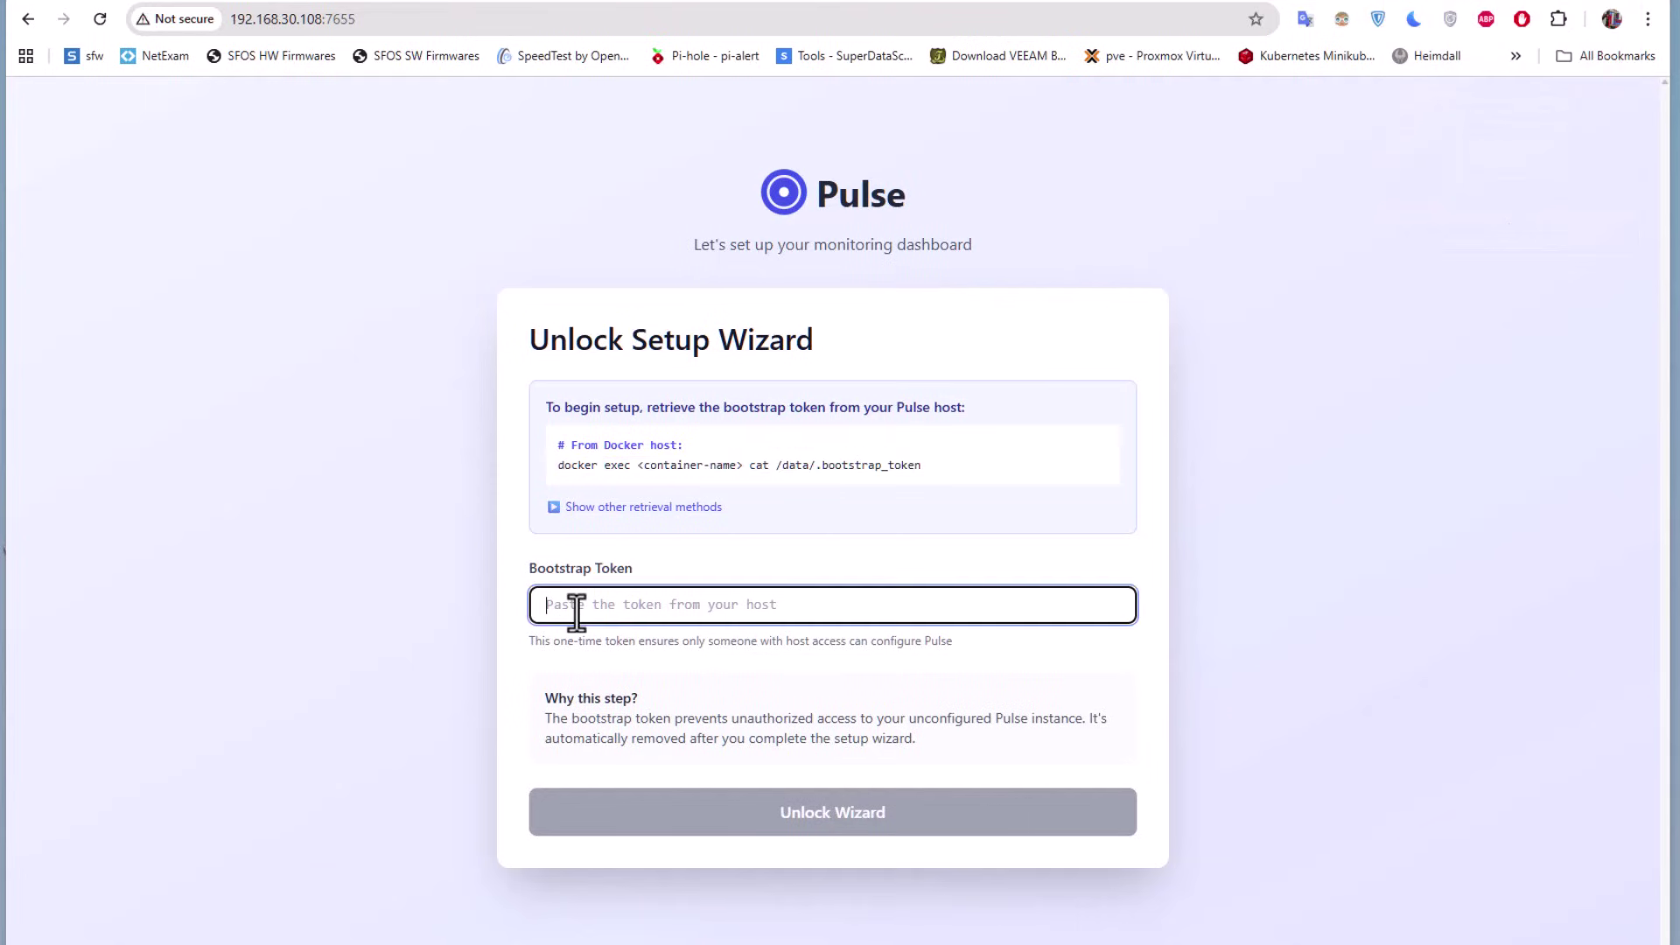
key(ctrl+v)
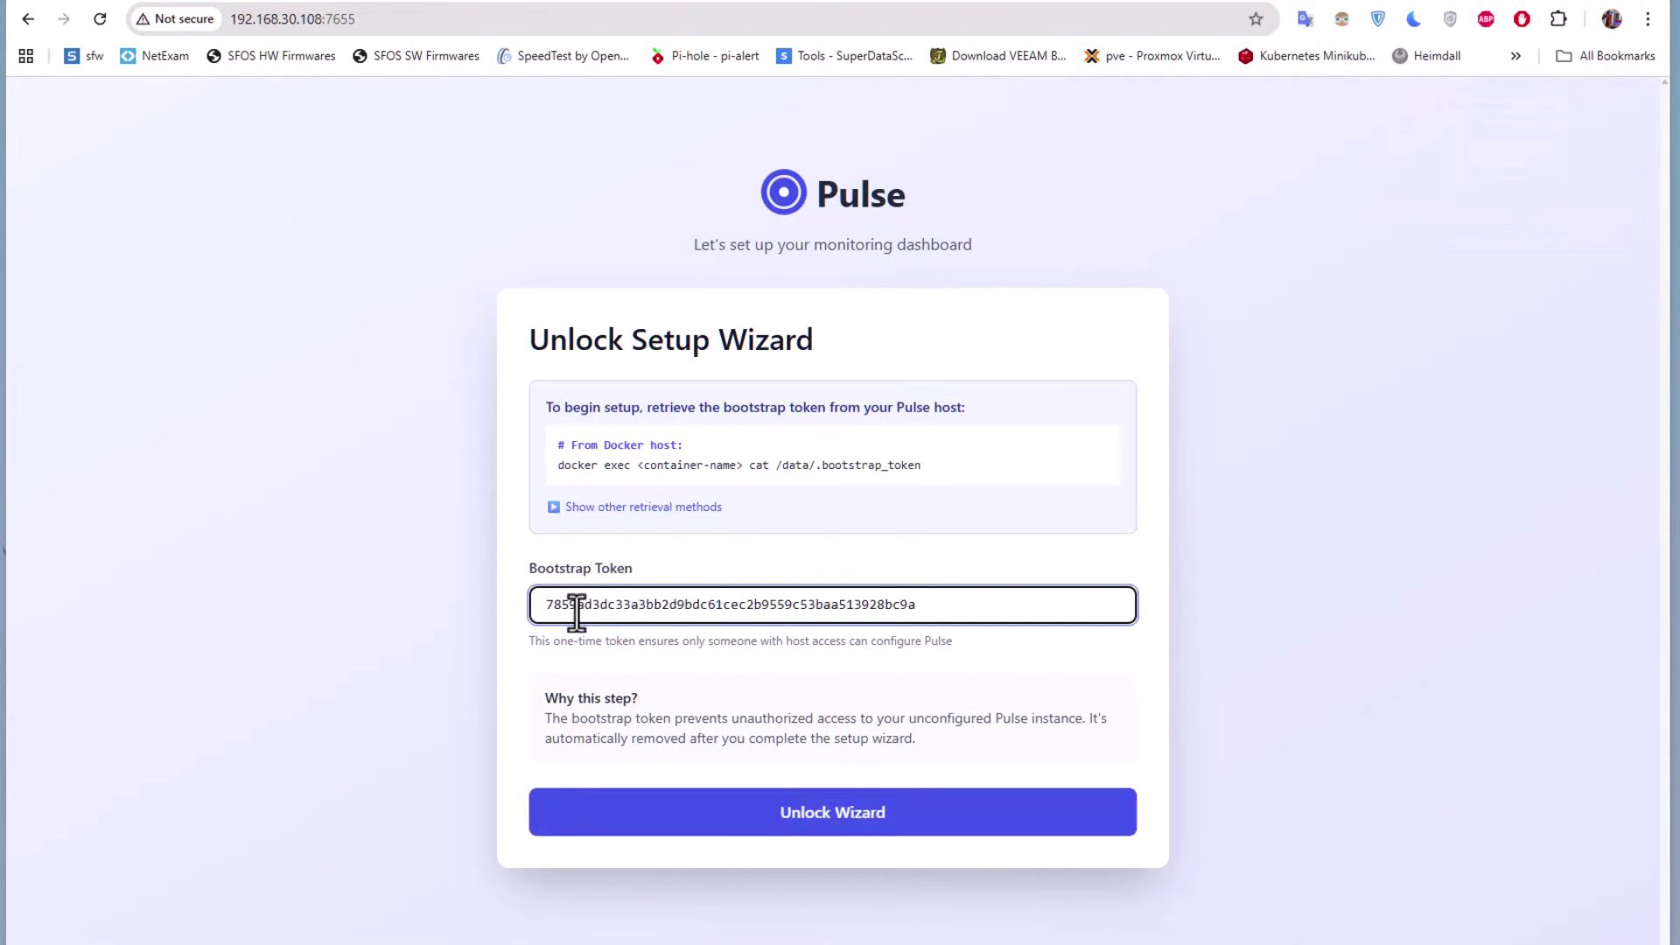
click(844, 813)
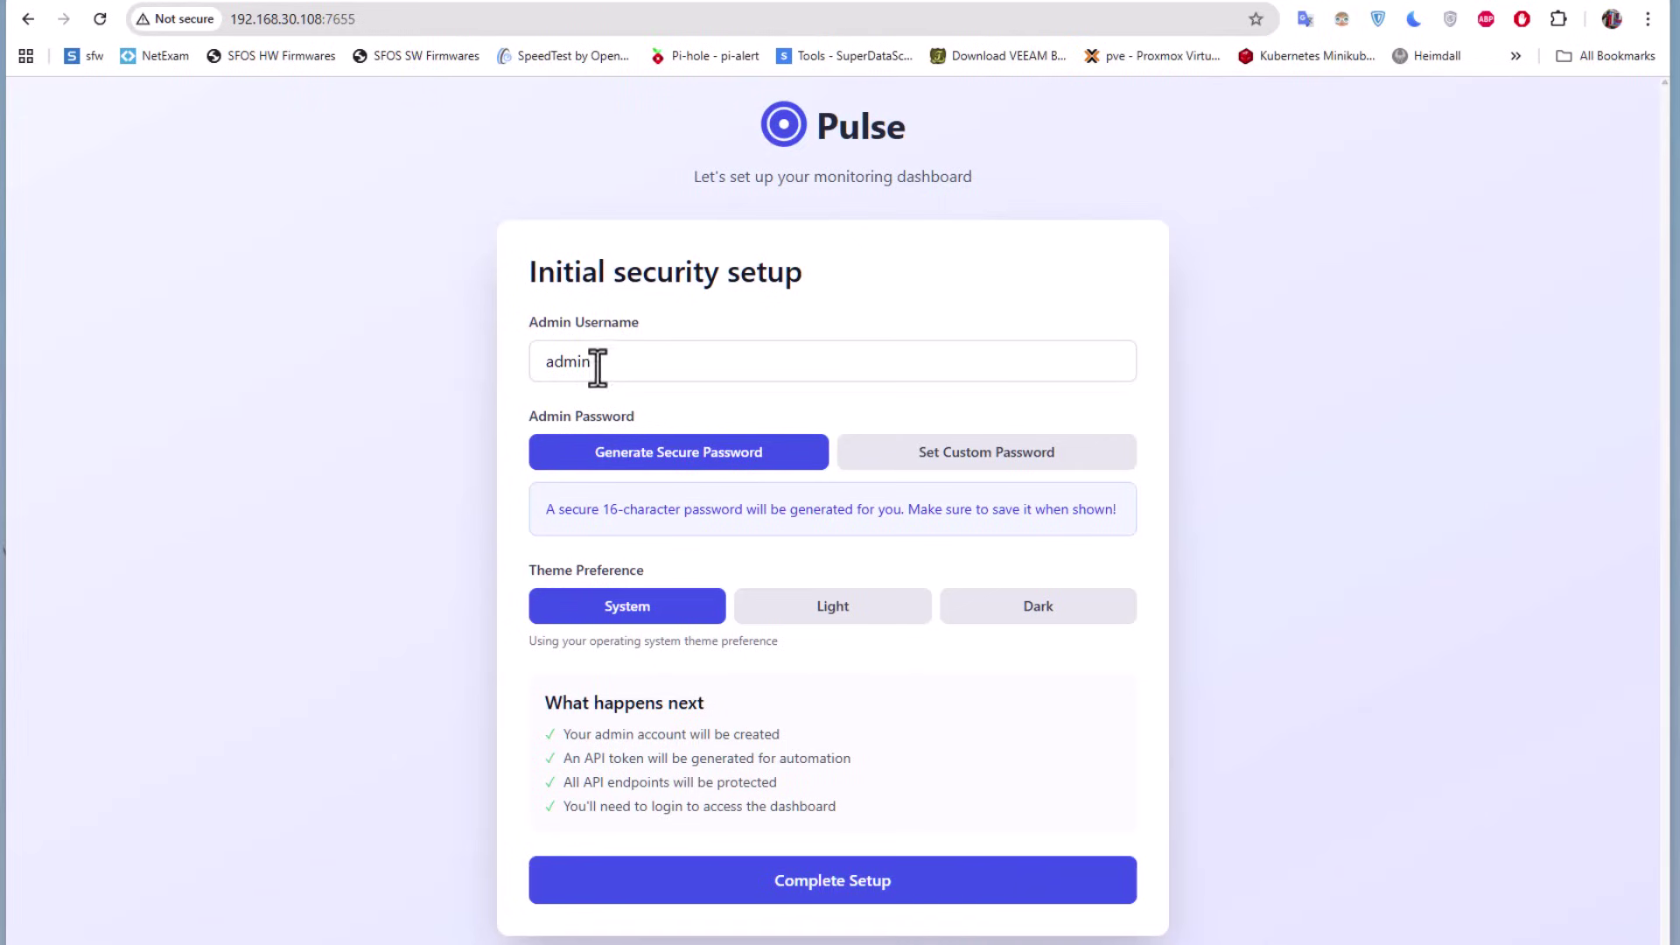
Choose Set Custom Password and enter the admin password in both password fields
click(939, 473)
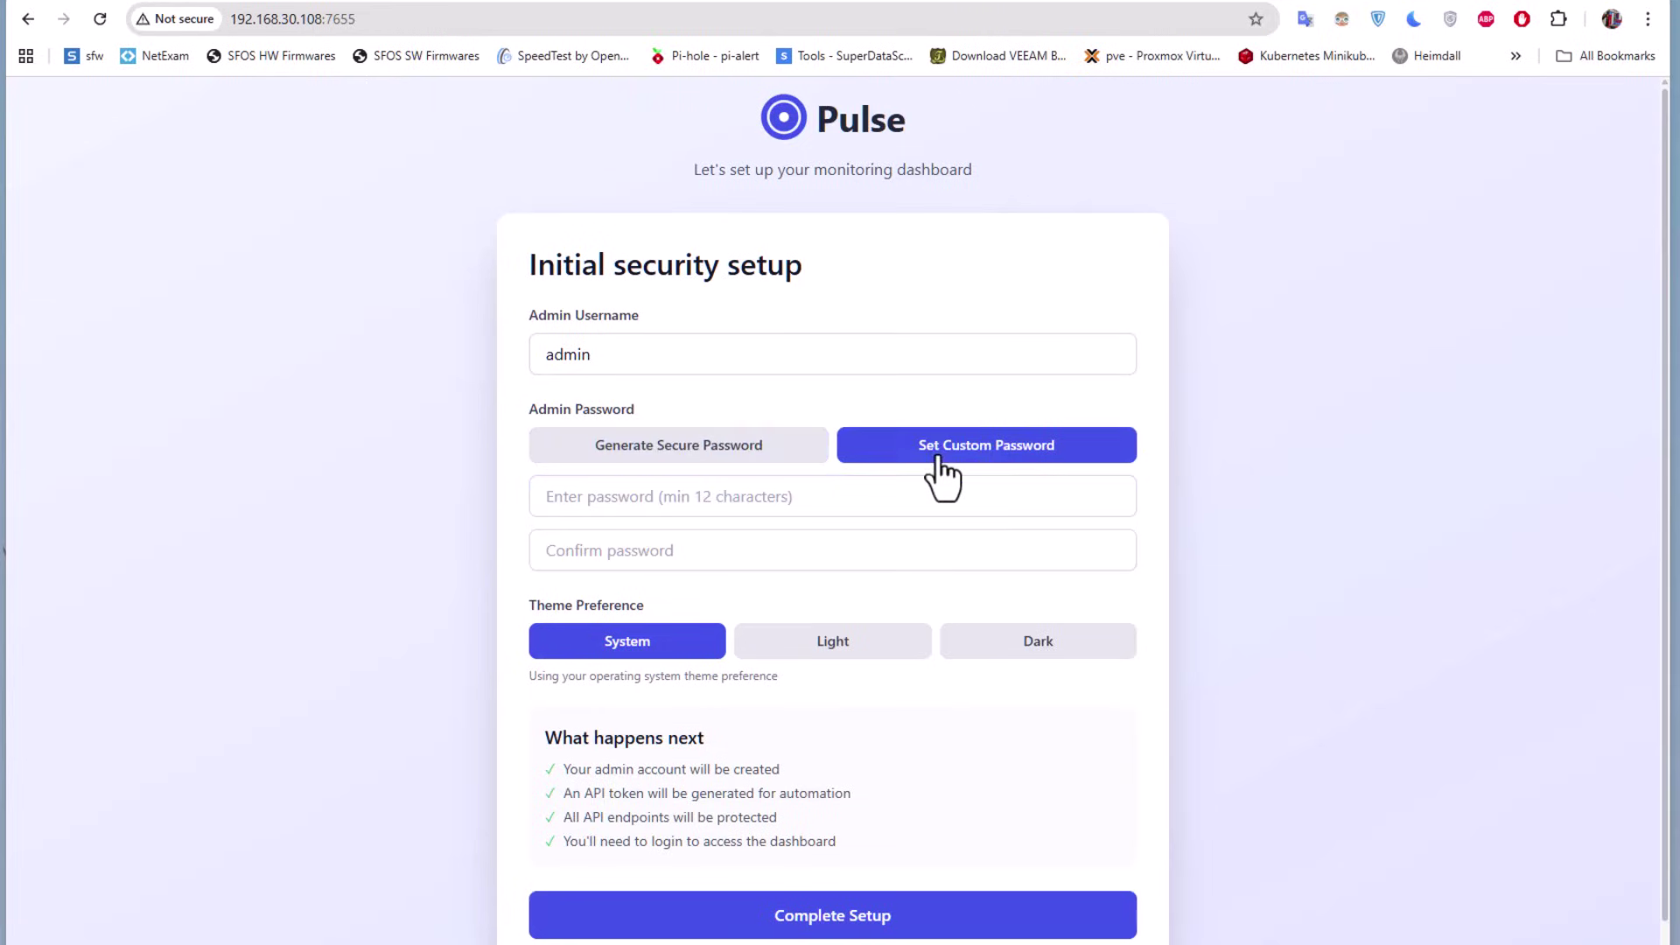
click(624, 503)
text(••••••••)
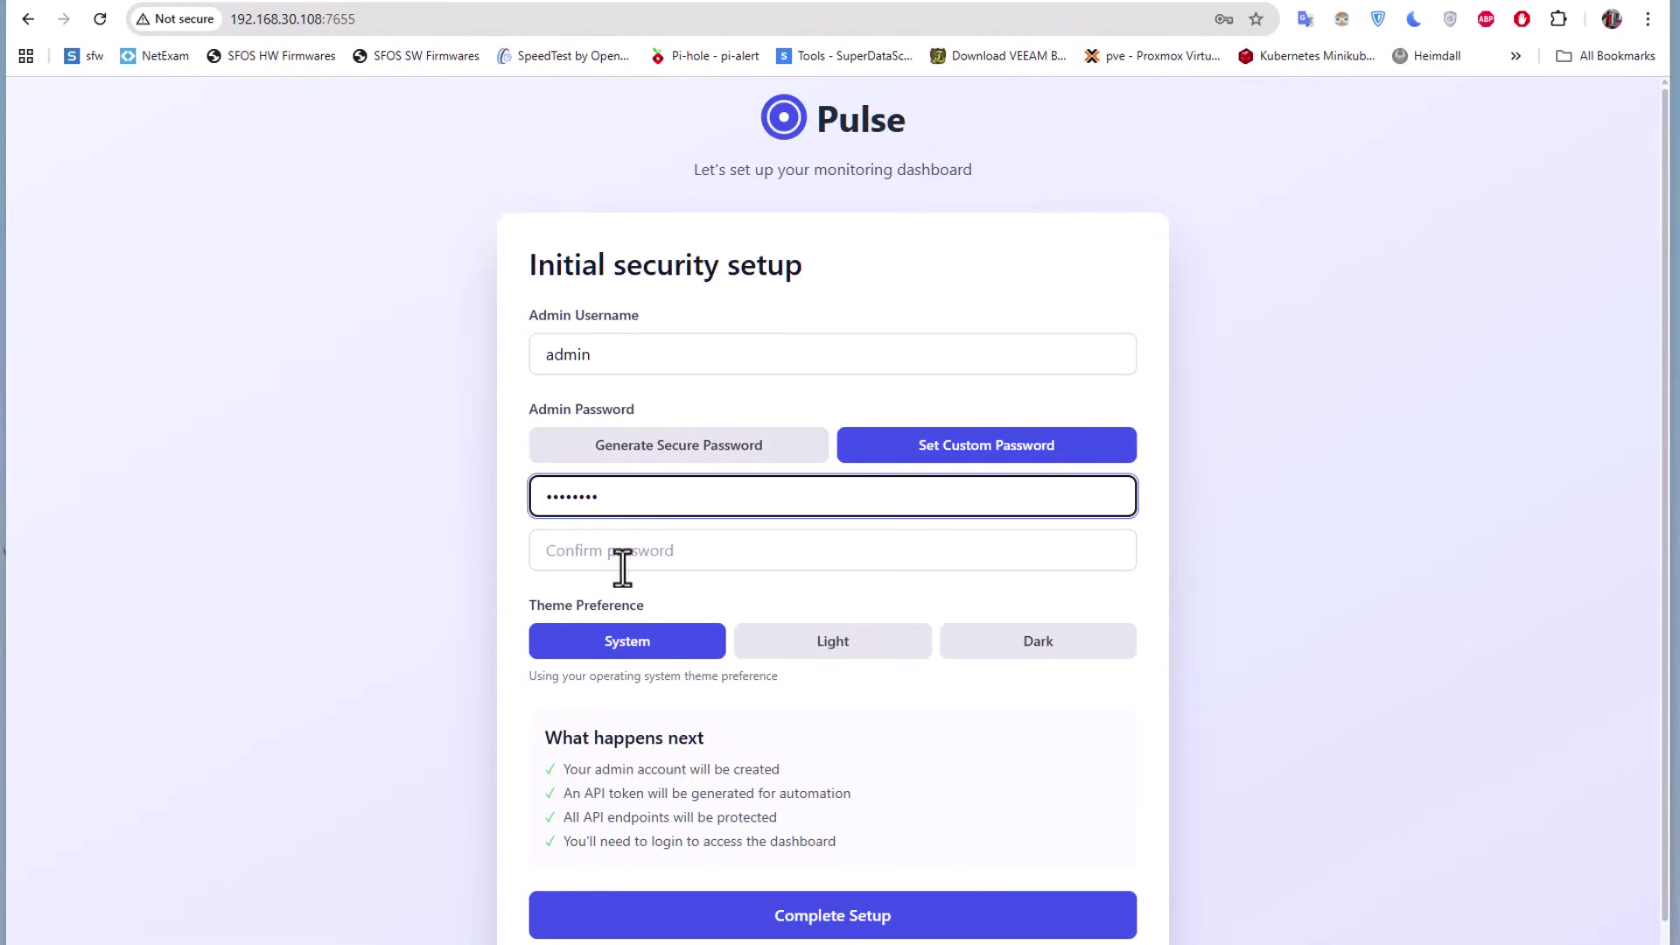
click(624, 555)
text(••••••••)
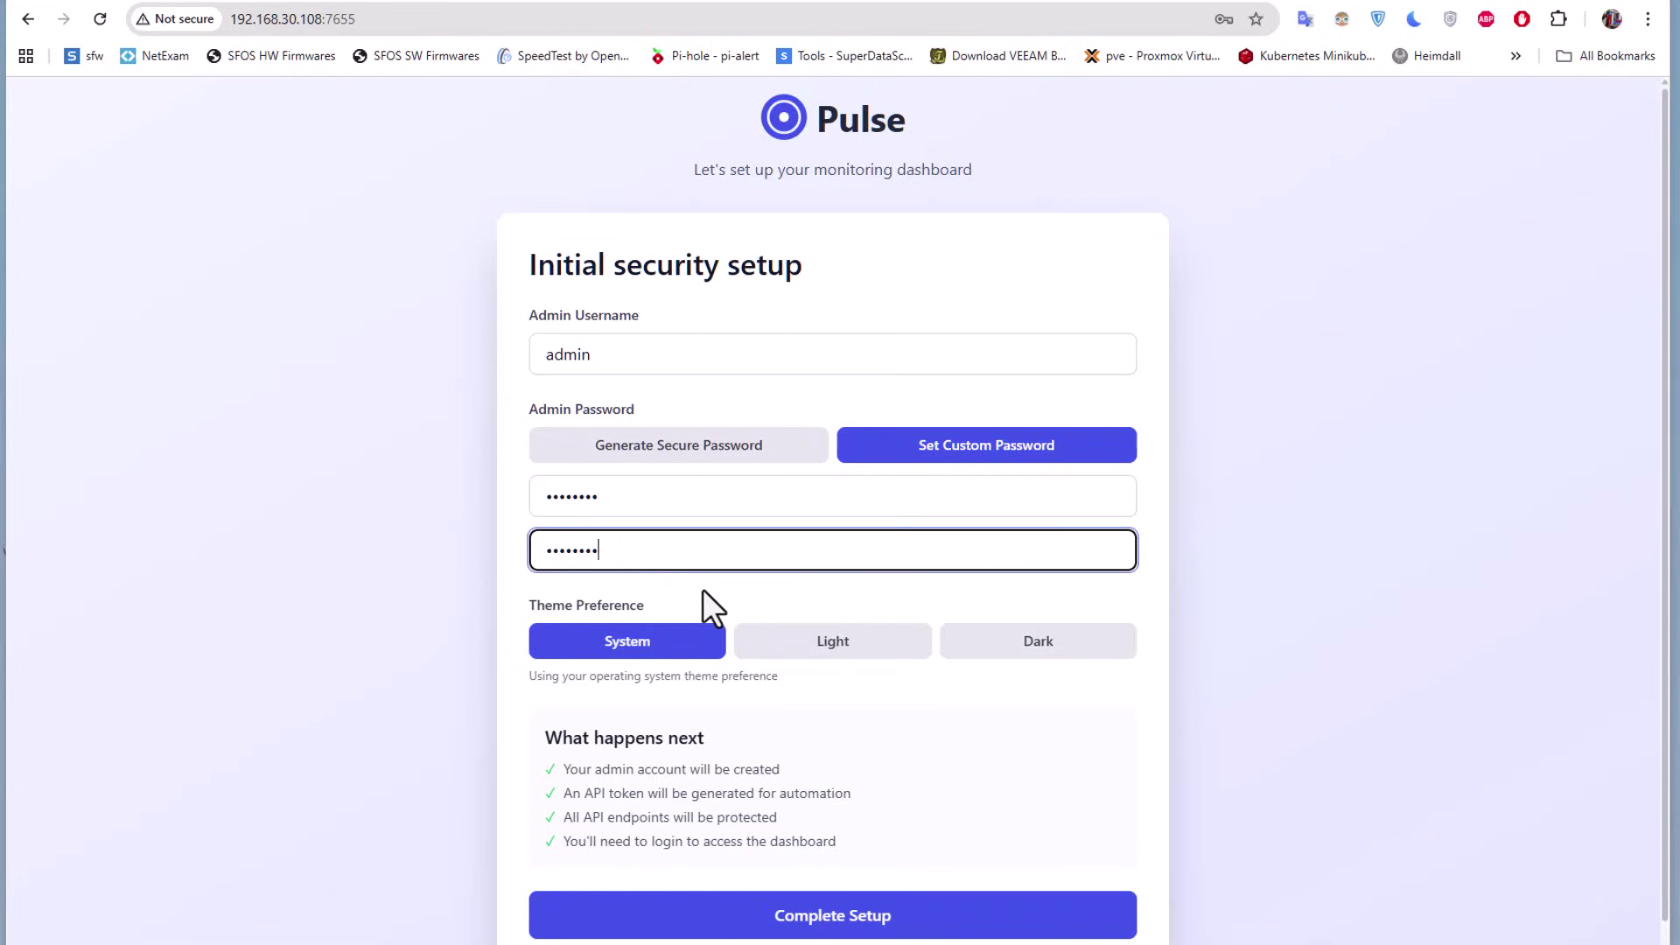
scroll(701, 589, down, 1)
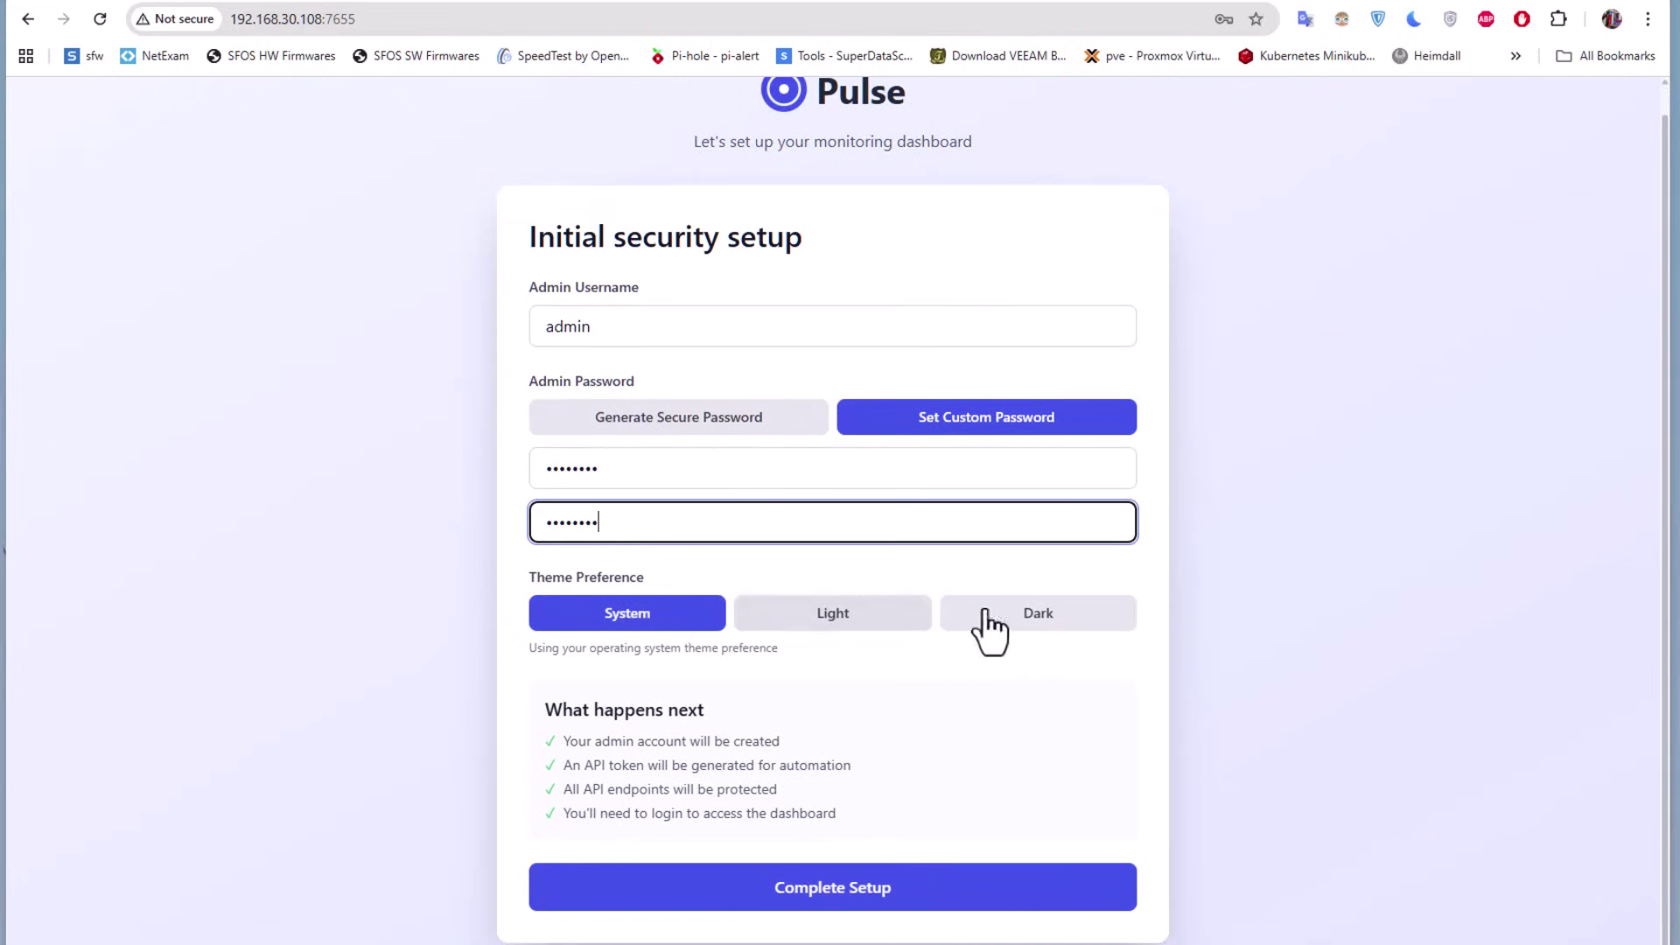
Pick the Dark theme, complete setup, decline Chrome's password save, and download the credentials file
click(1063, 614)
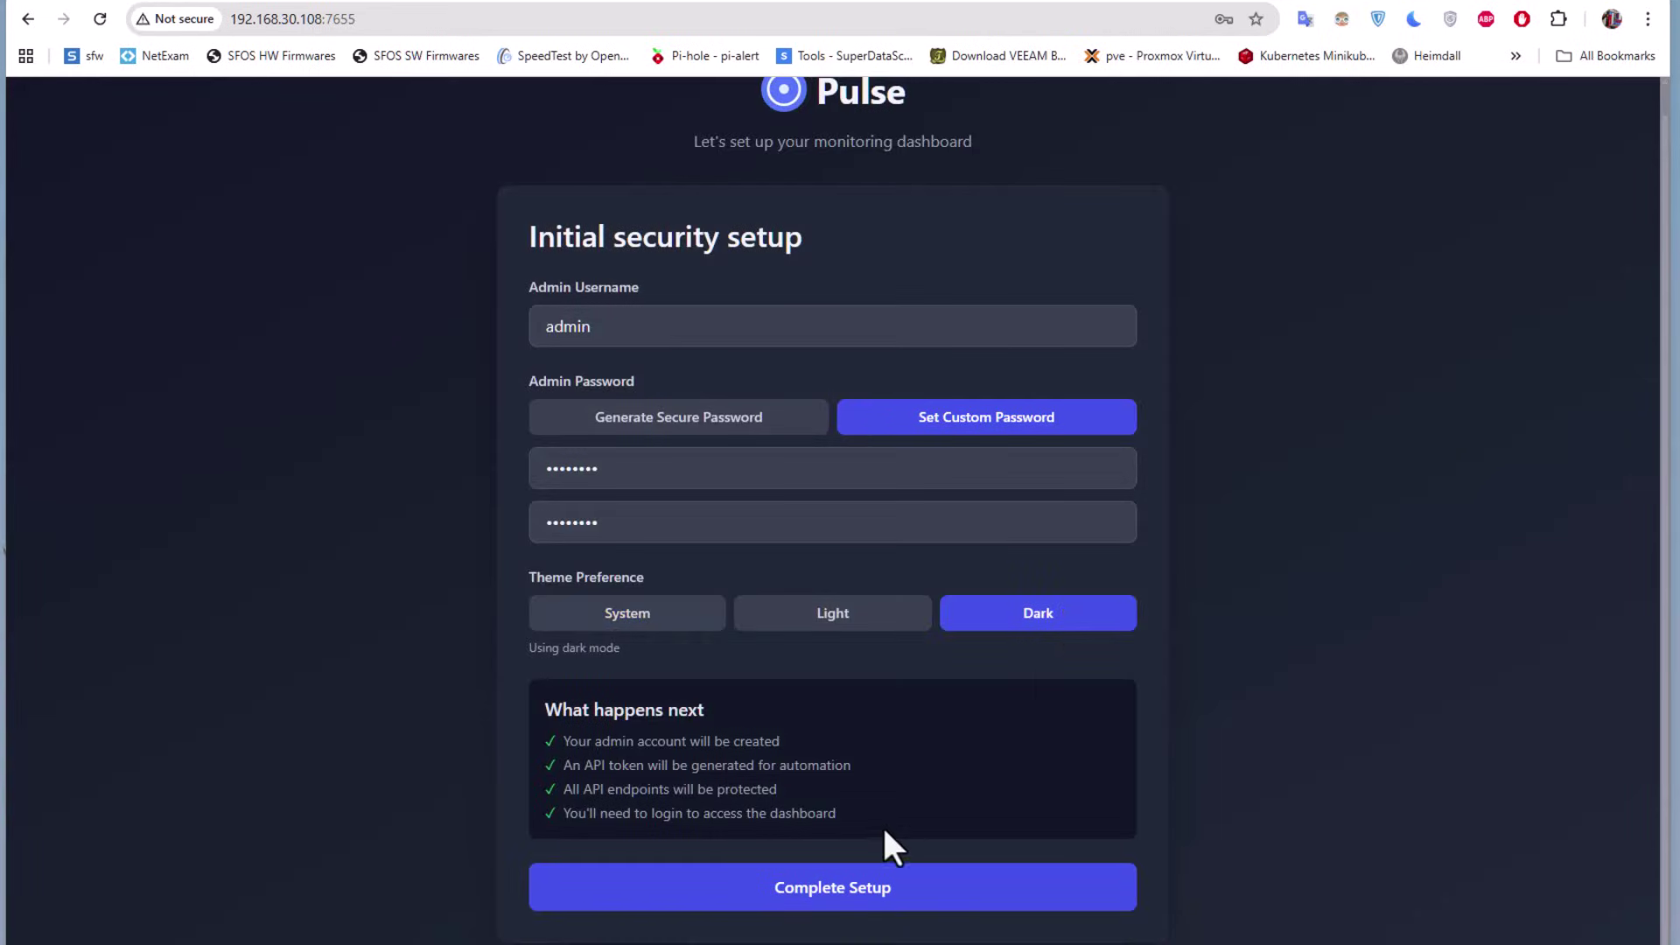
scroll(882, 826, up, 1)
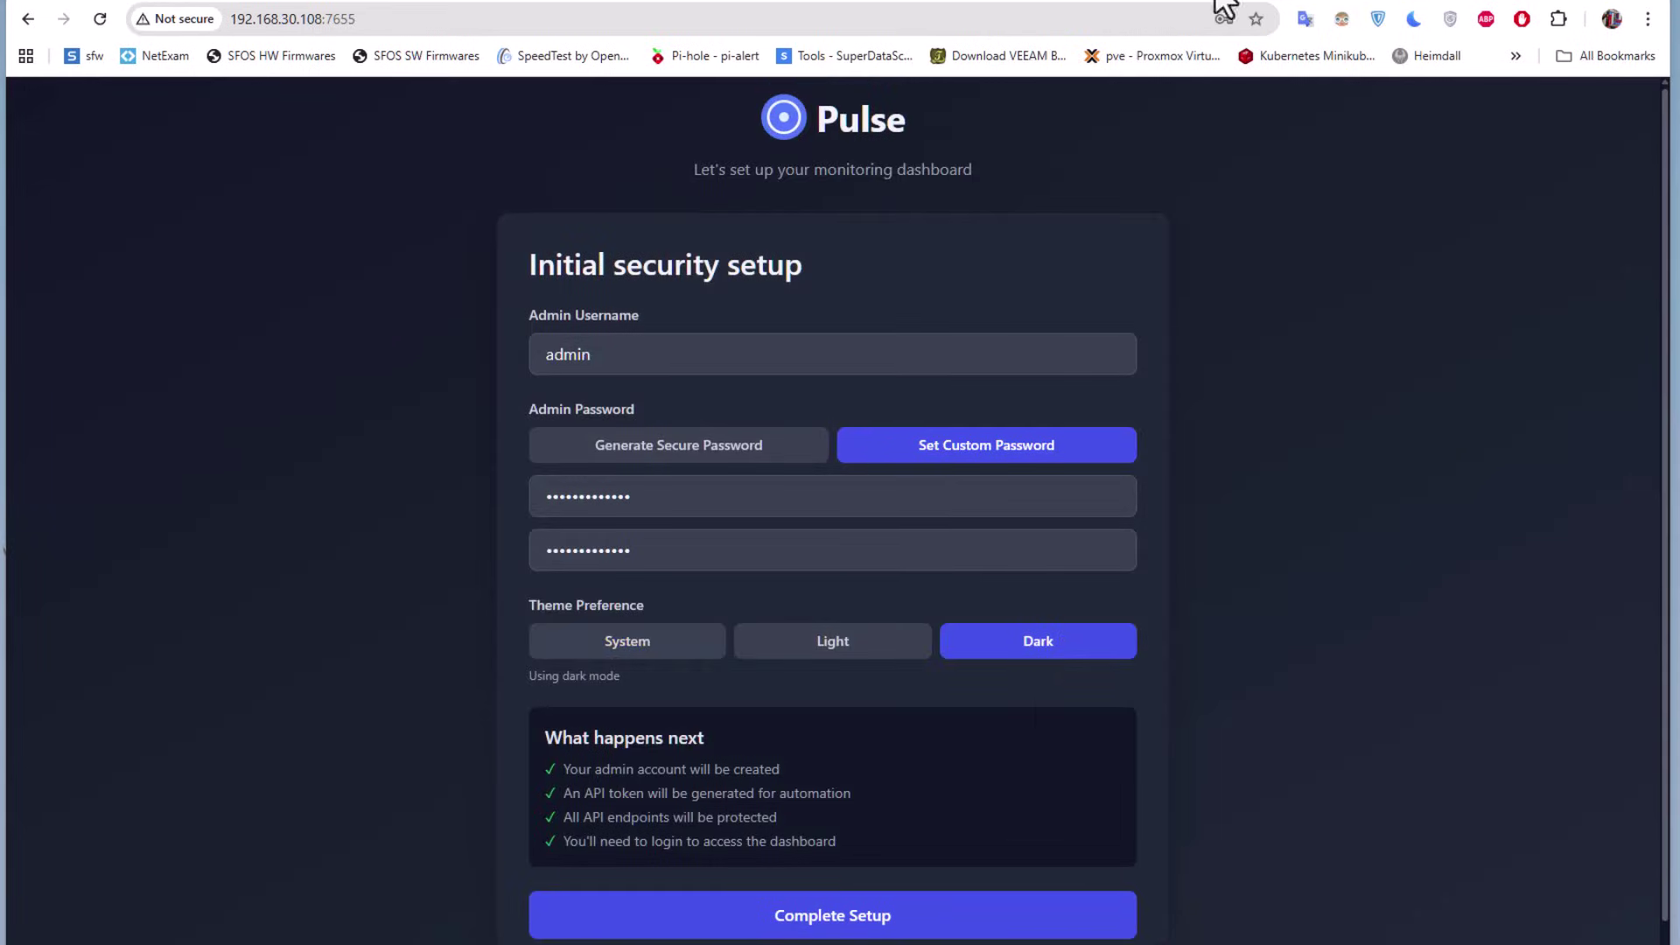
click(840, 918)
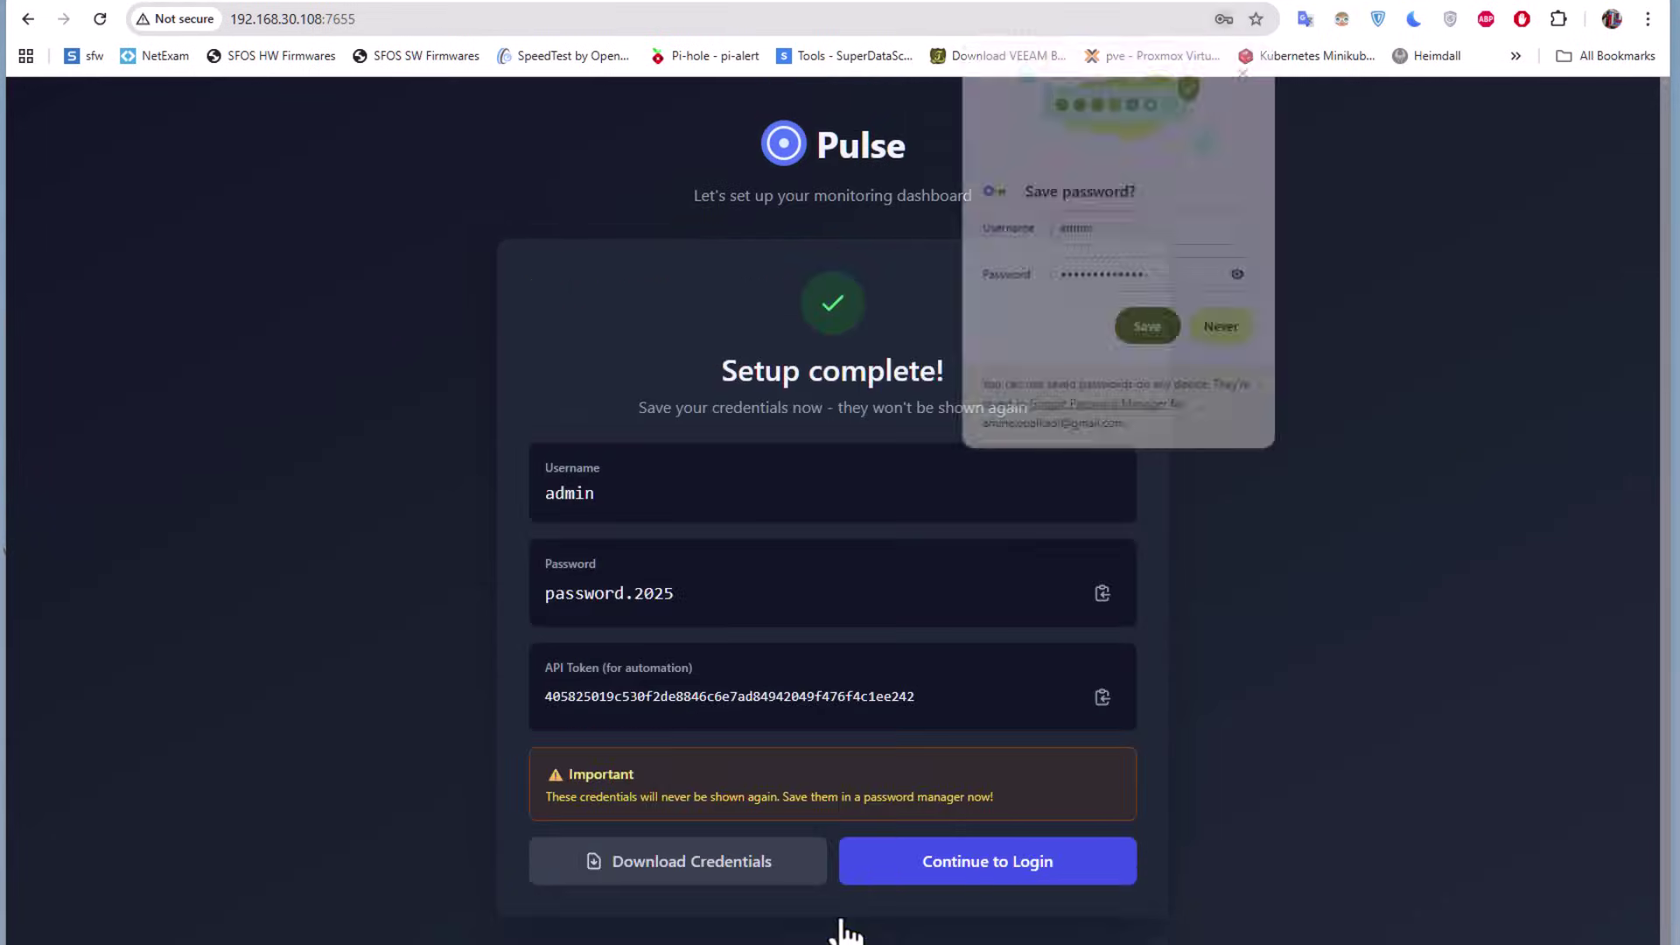
click(1220, 325)
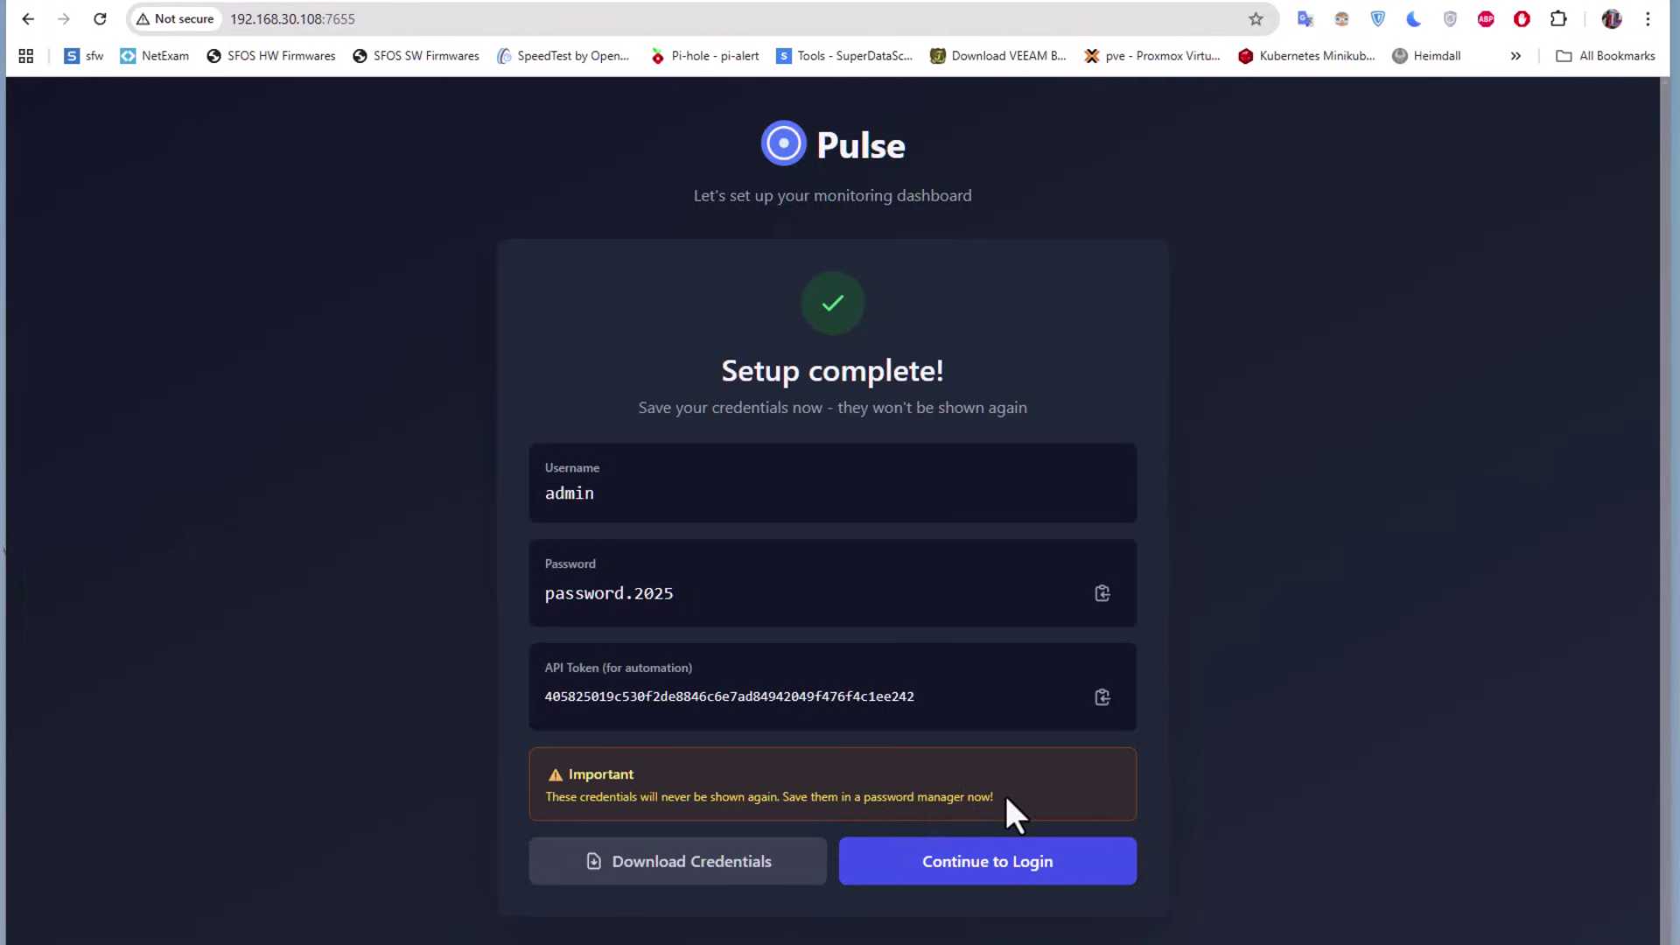
click(670, 861)
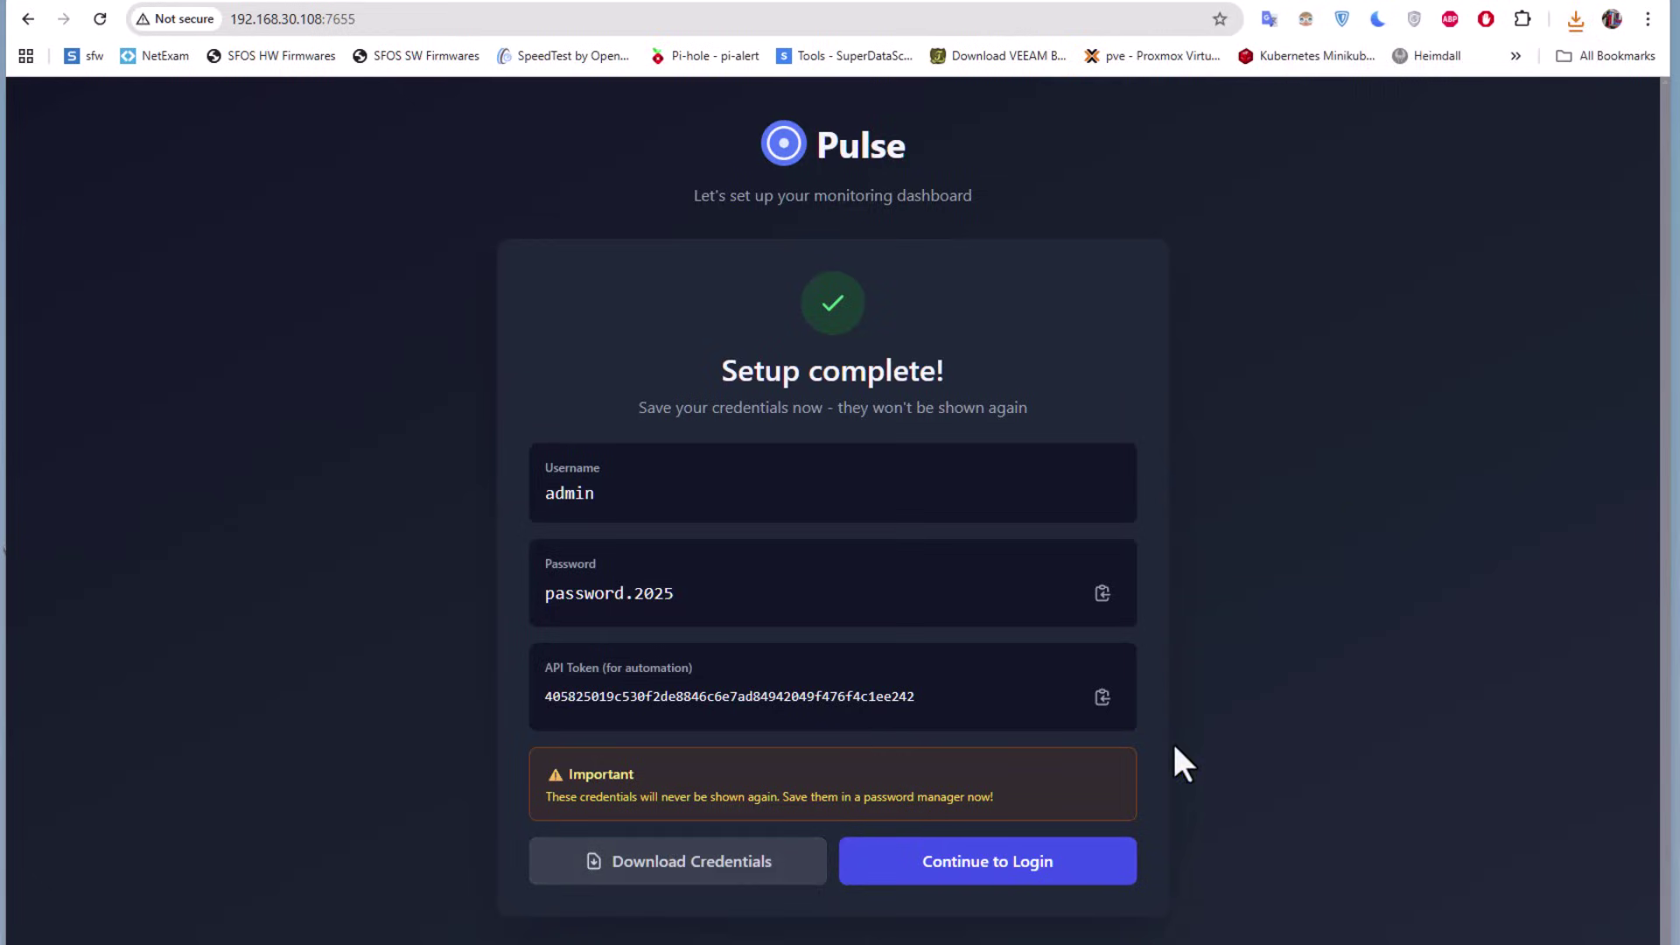
Sign in to Pulse as user admin with the account password, with Remember me ticked
click(1064, 881)
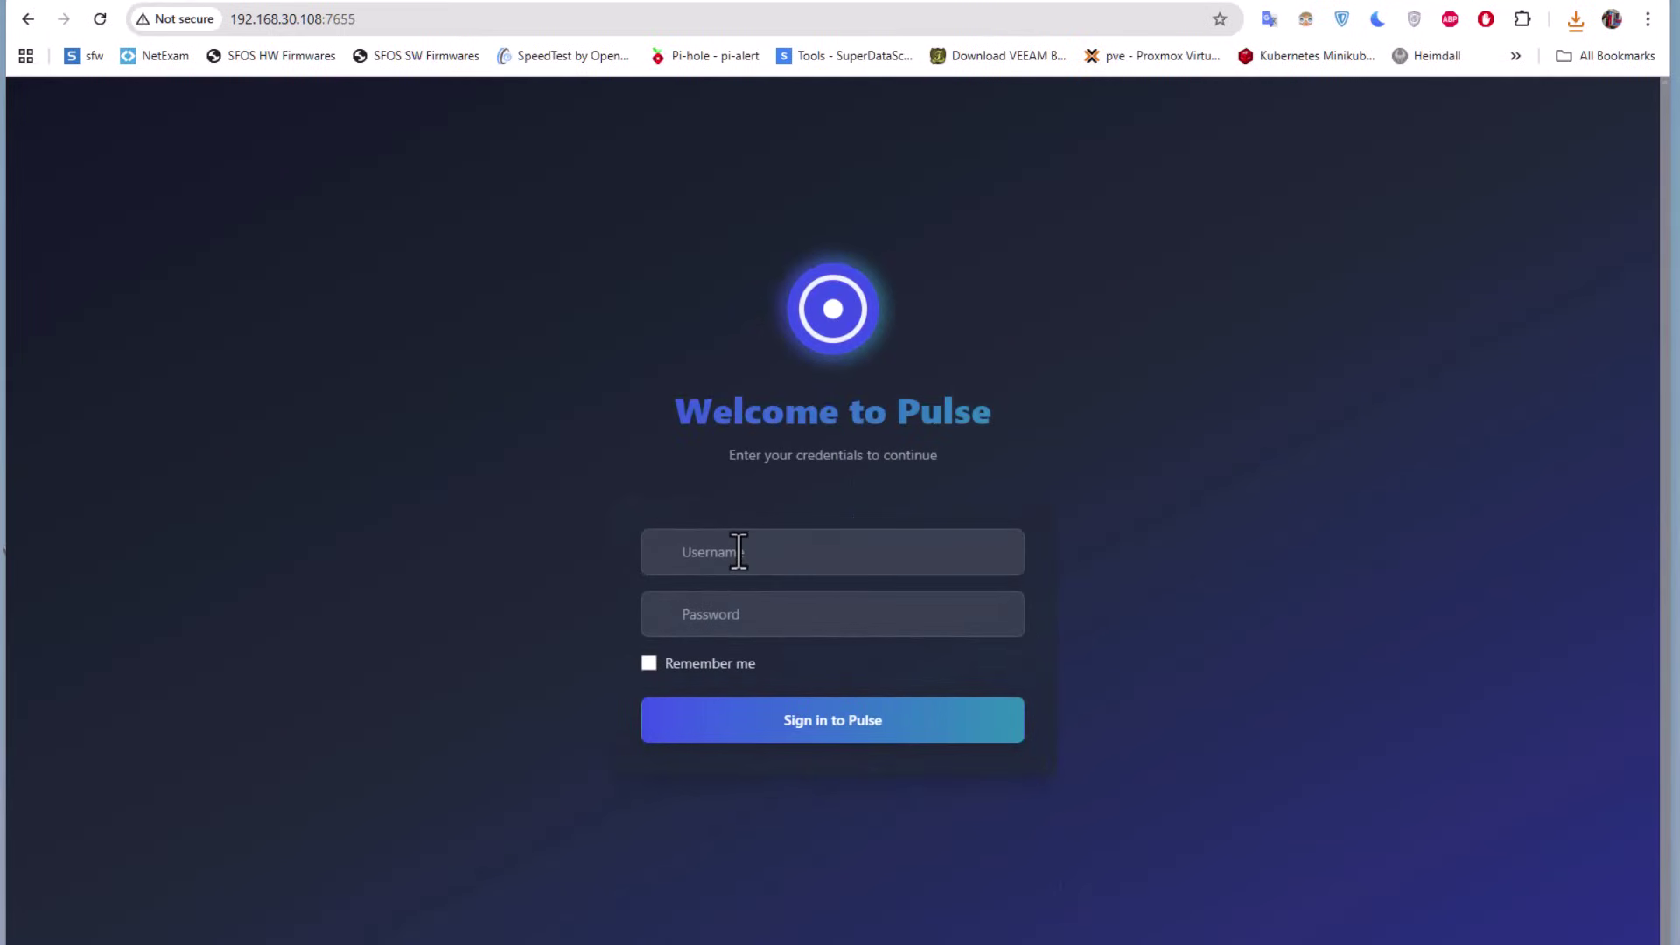
click(738, 552)
text(admin)
key(Tab)
text(admin********)
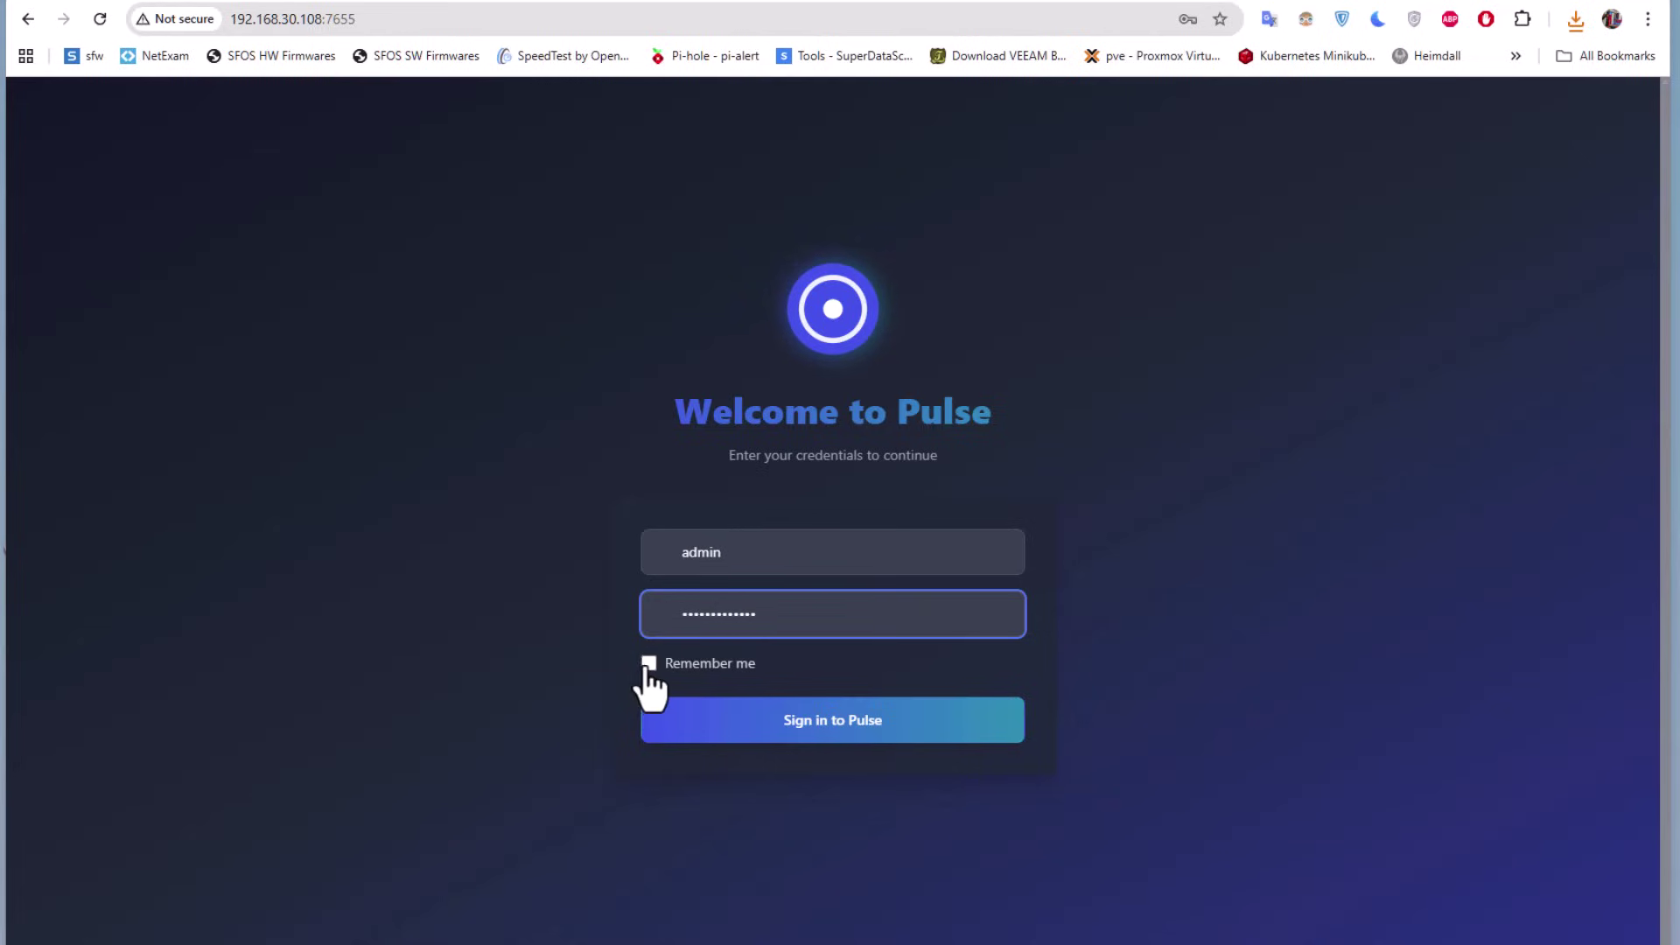
click(648, 664)
click(776, 722)
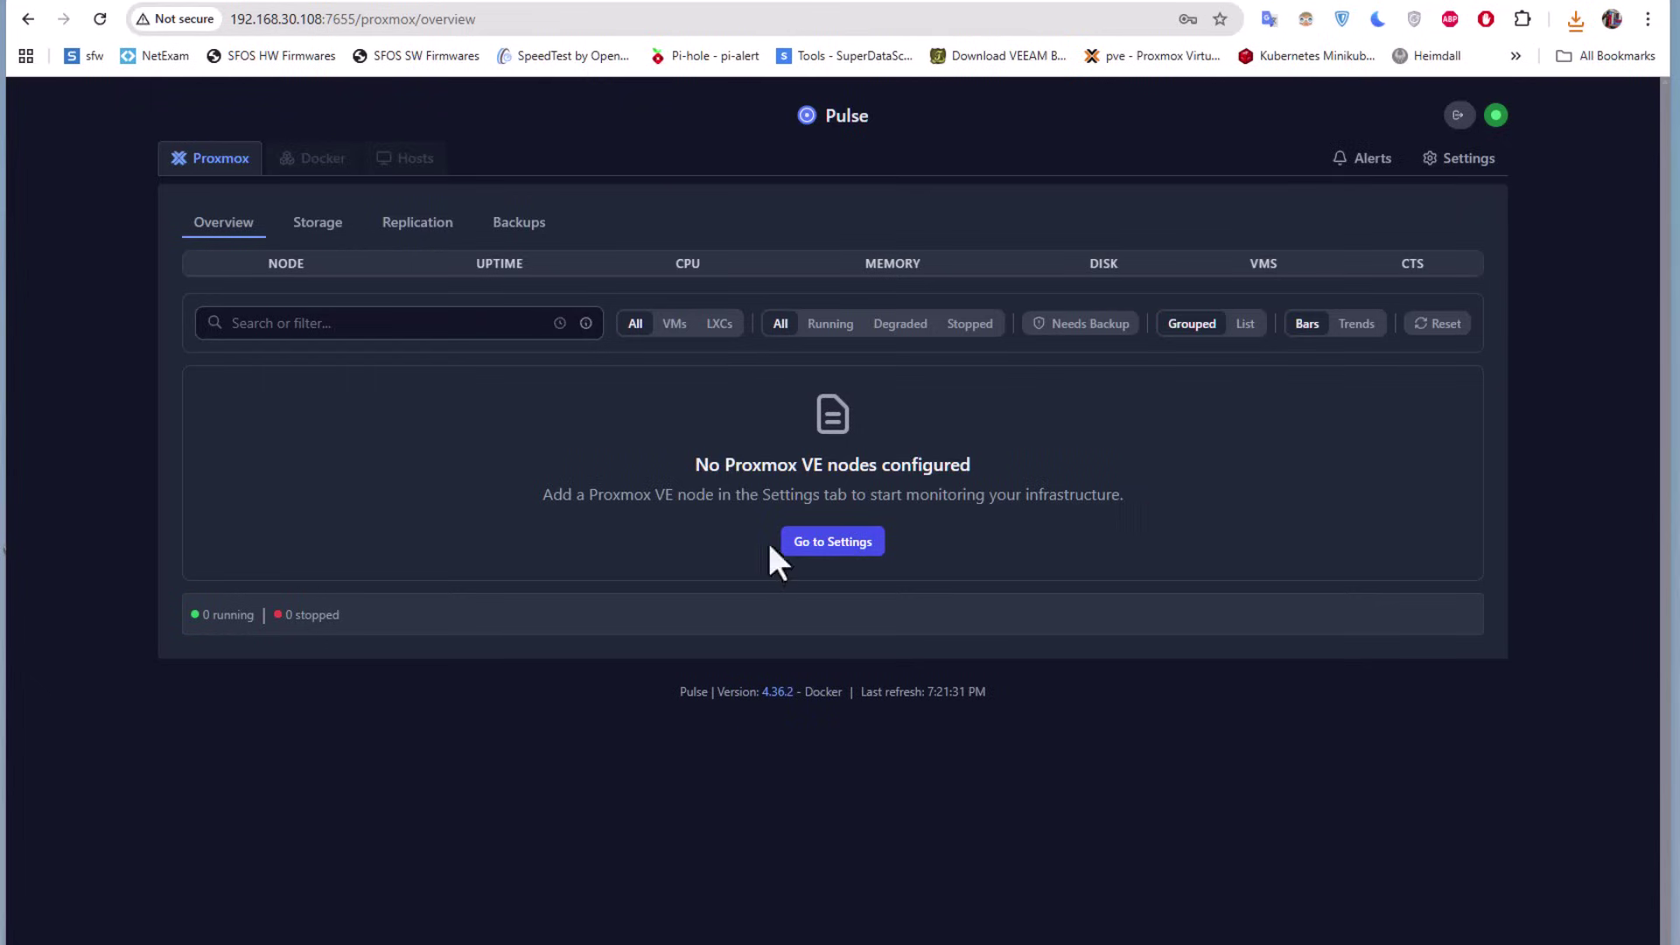
From Settings, start a new PVE node entry named Proxmox01
click(843, 547)
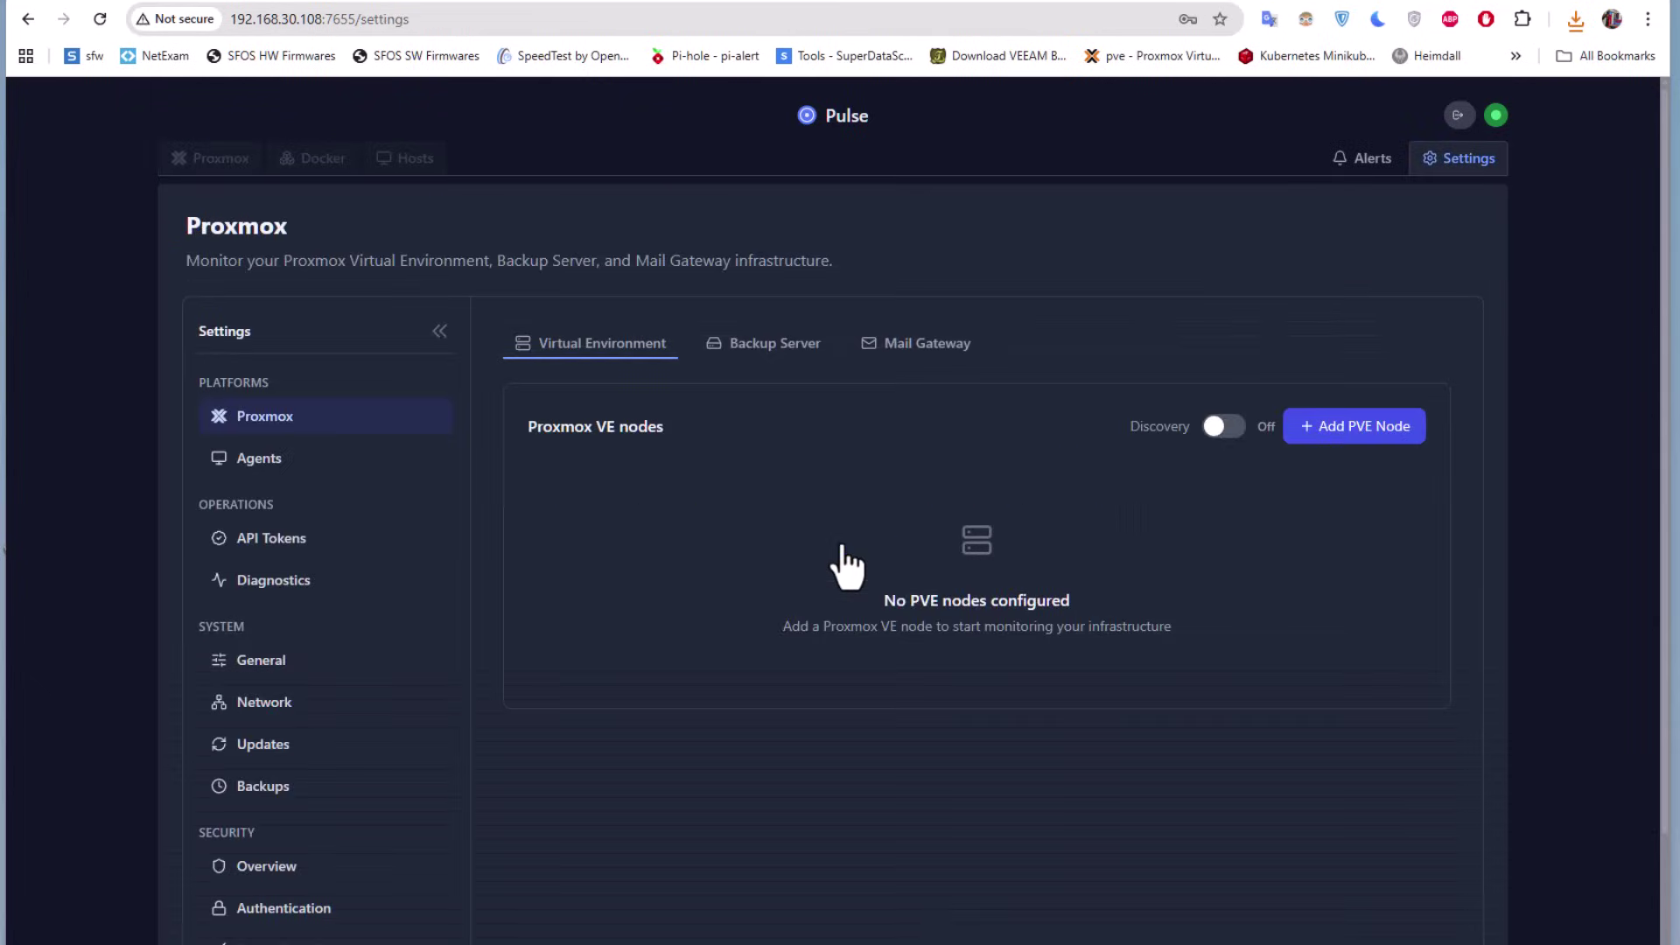
click(1367, 441)
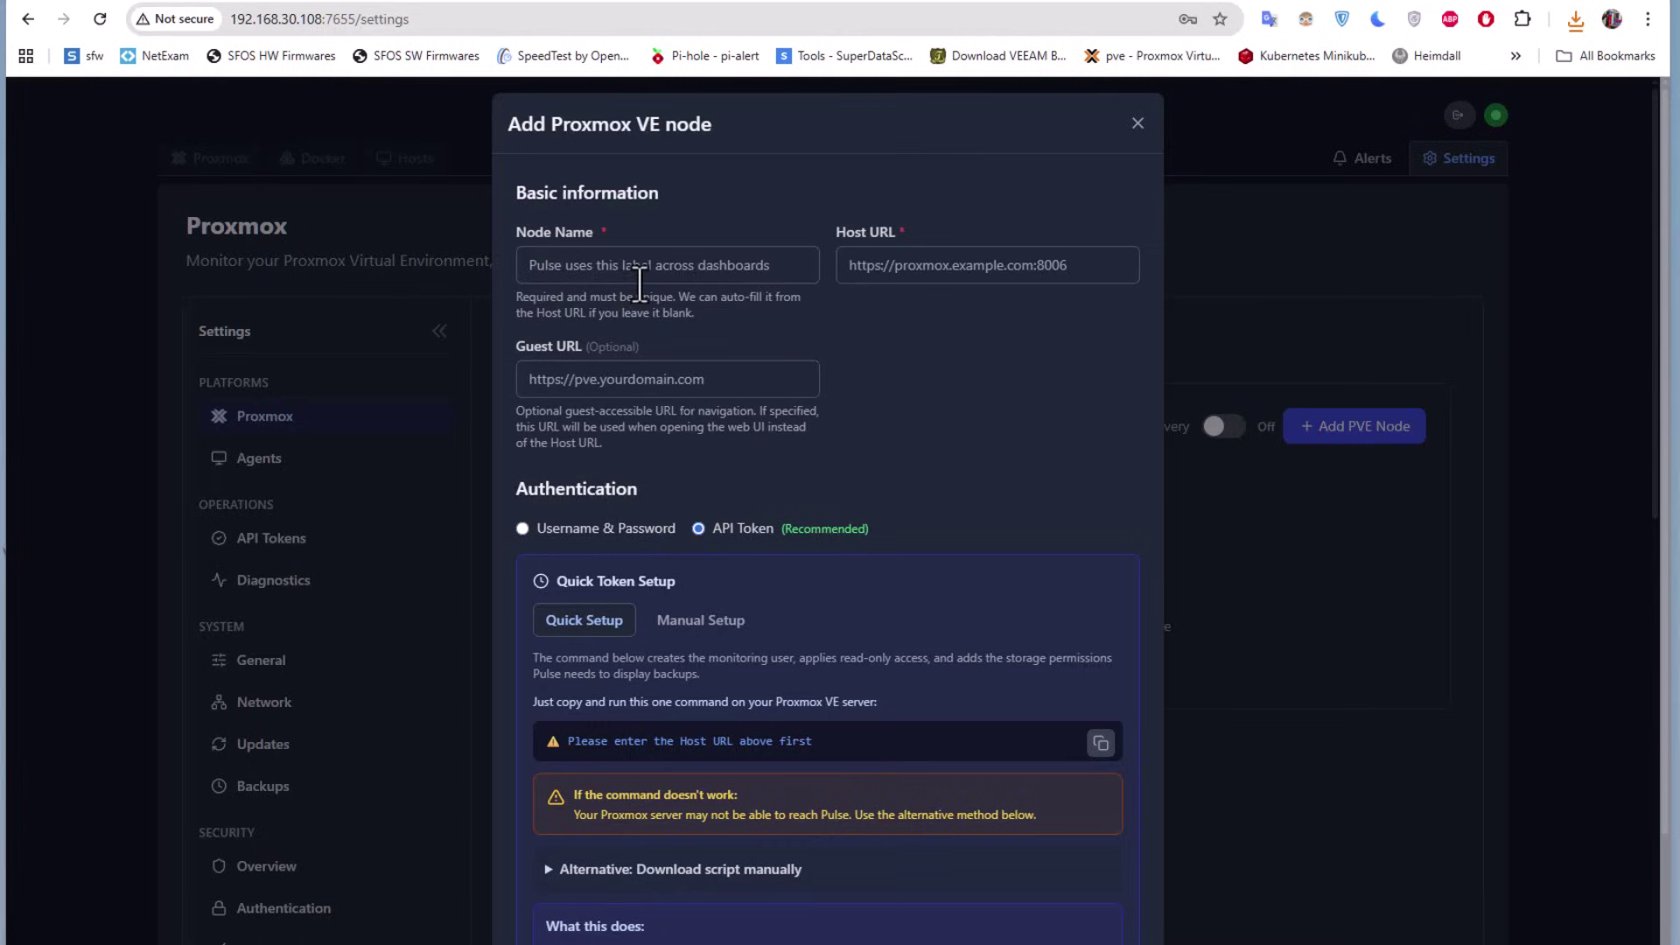
click(699, 282)
text(Proxmox01)
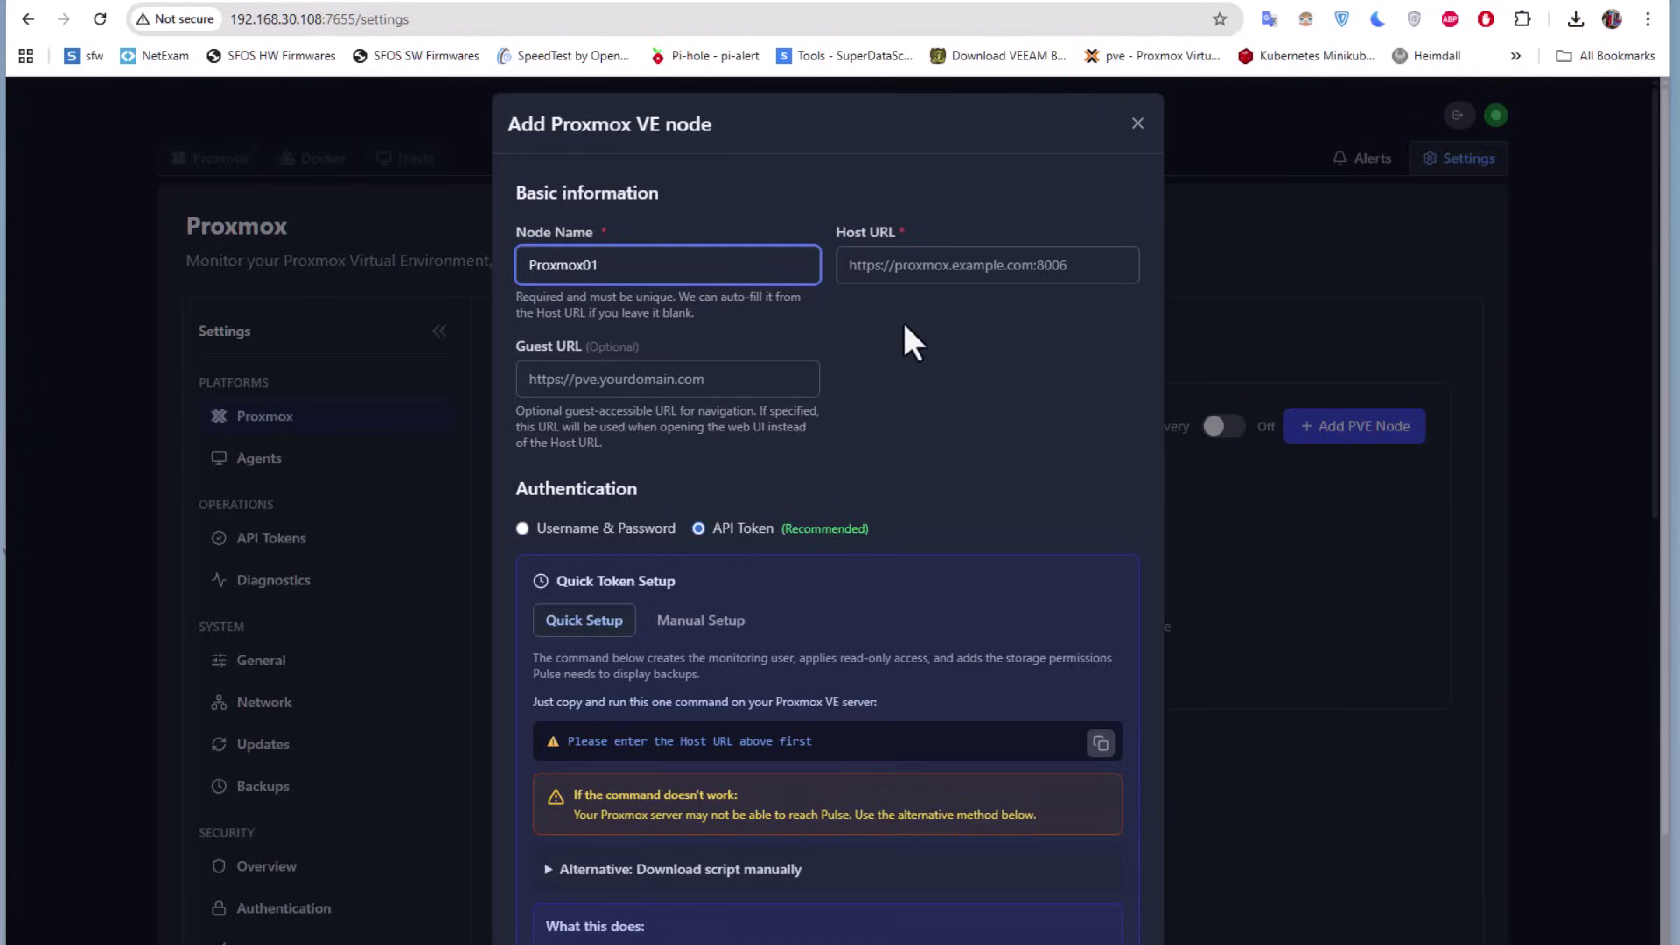
click(875, 271)
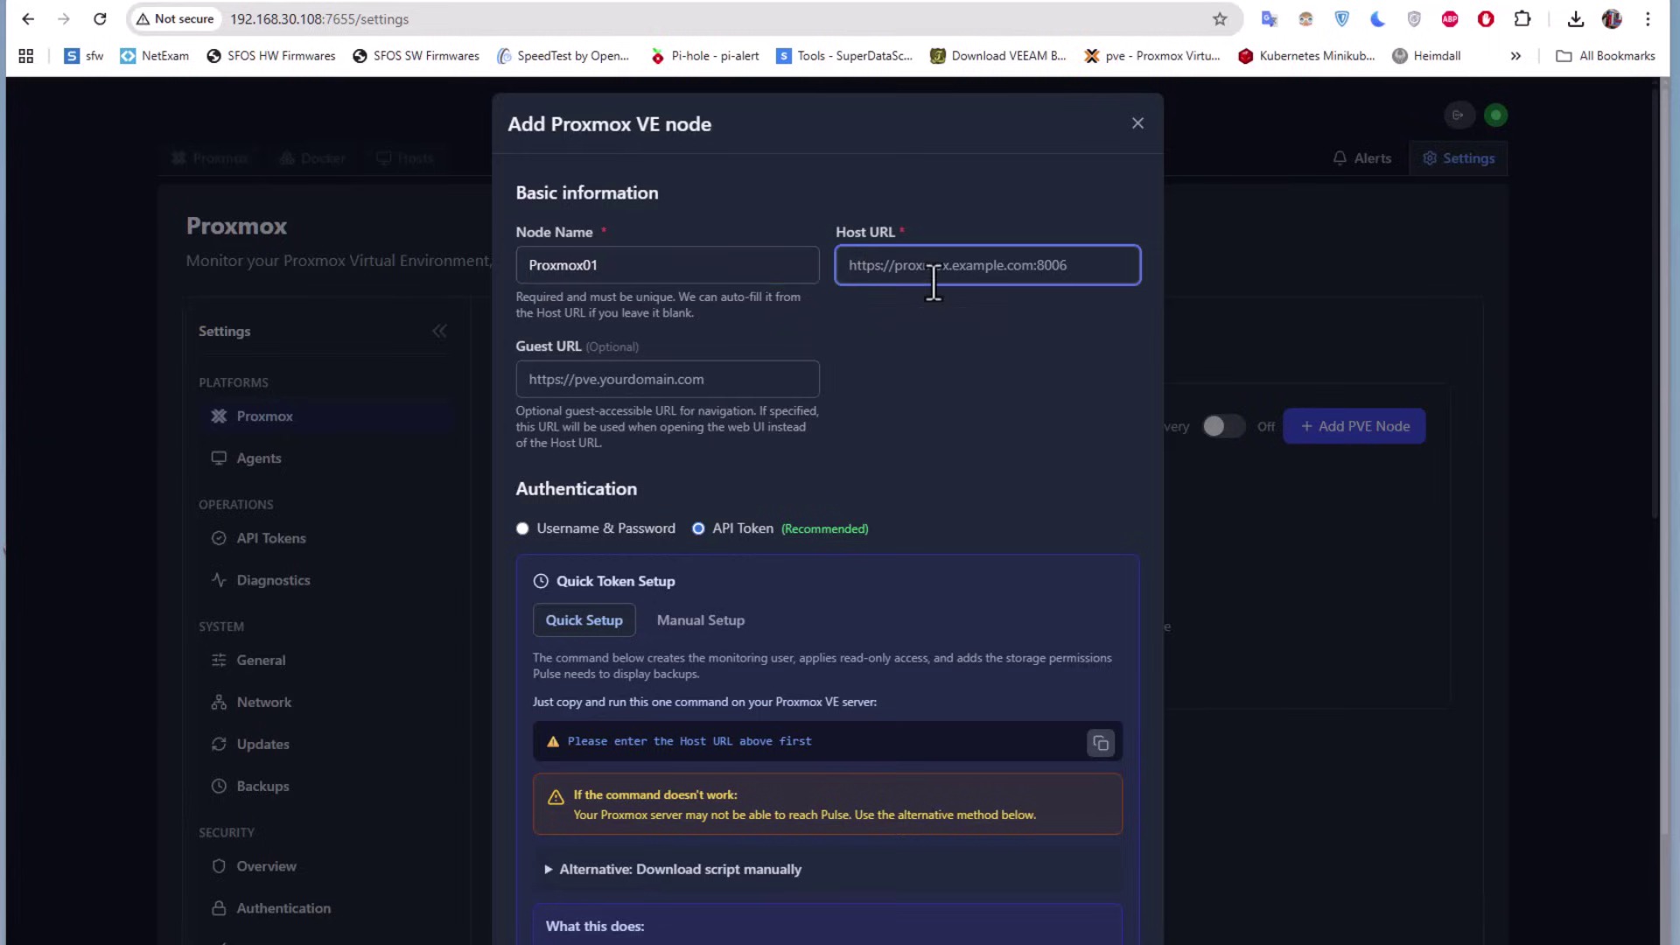
text(https)
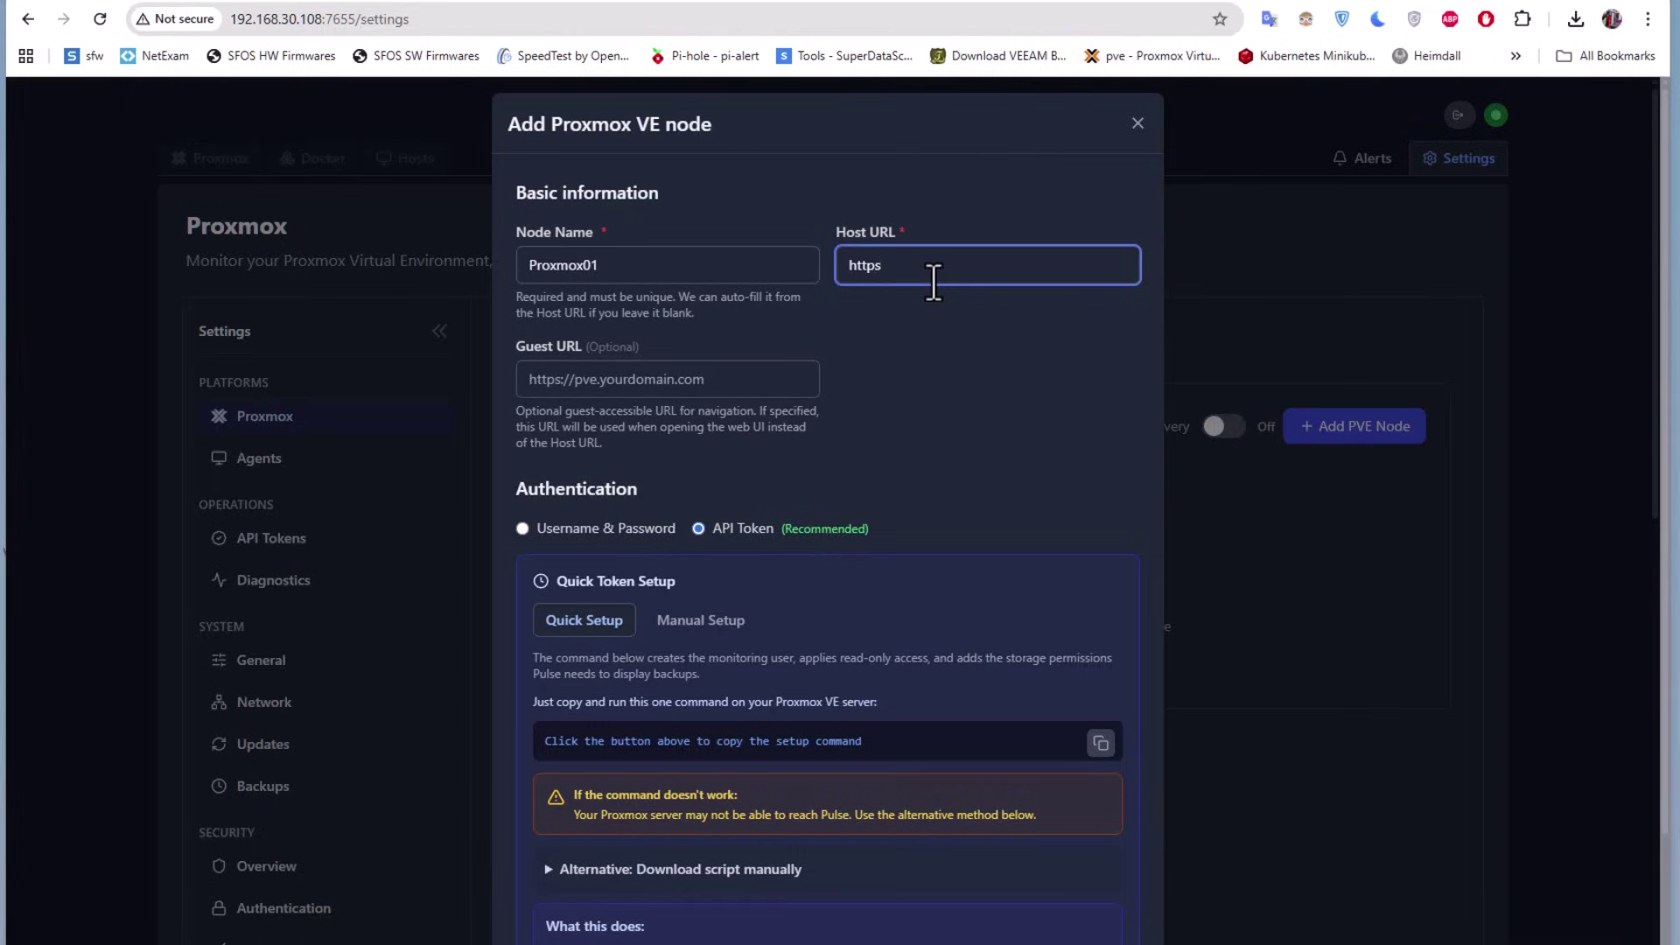
text(://192.168.30.201:8006)
scroll(744, 426, down, 3)
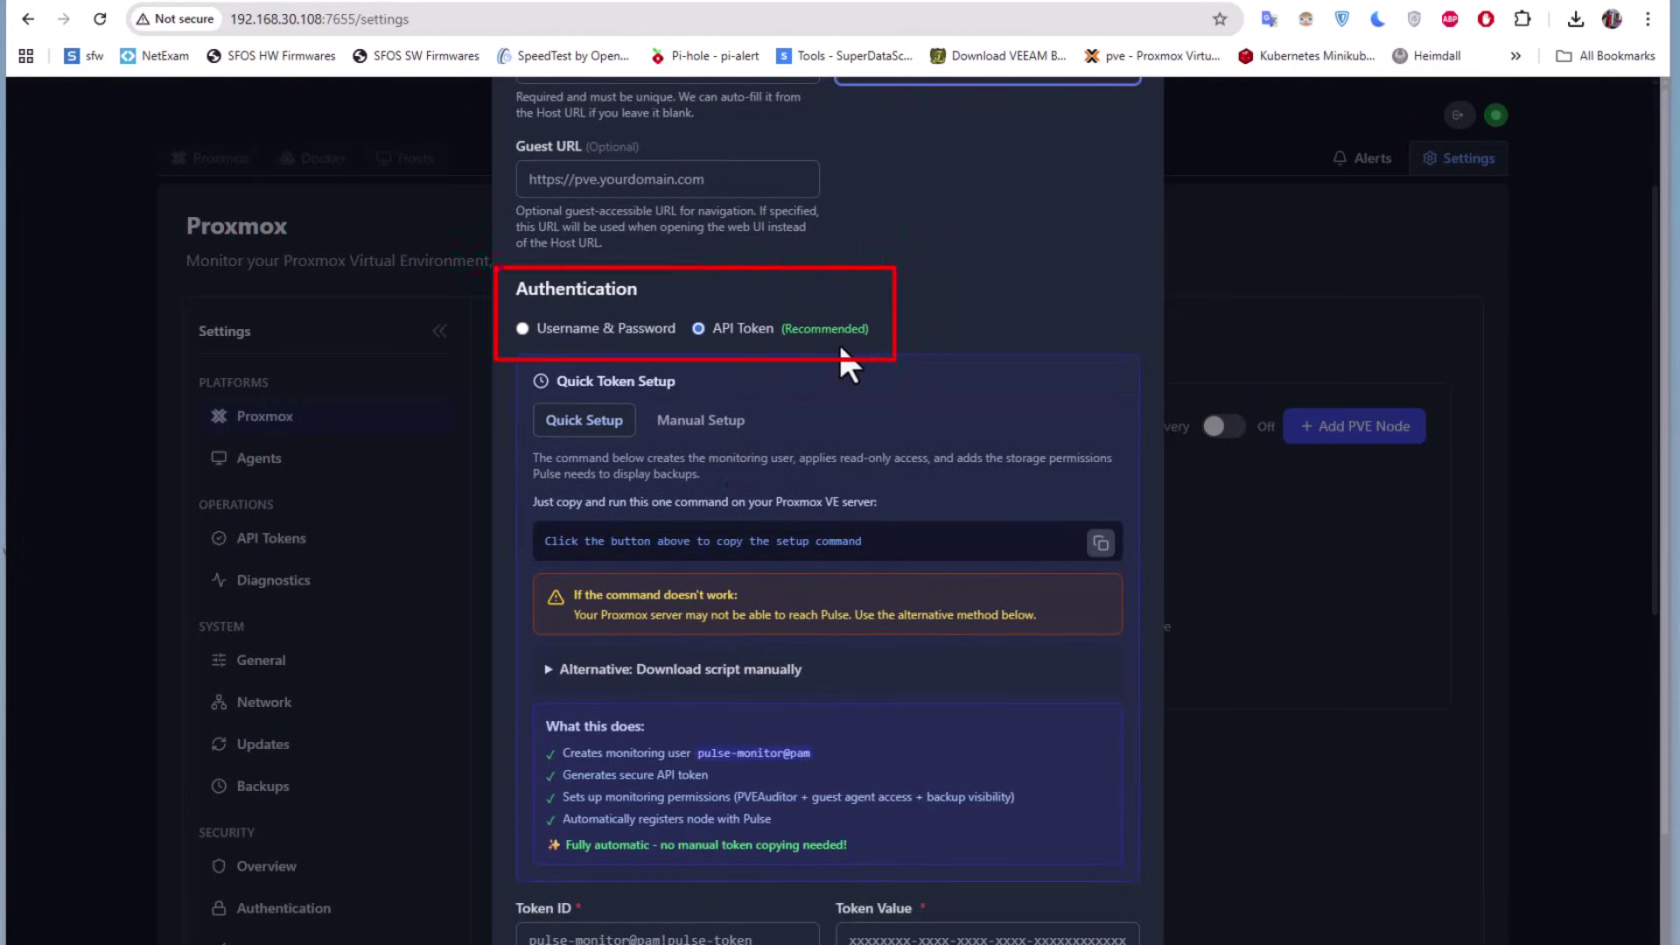
Switch to username/password authentication with user root and the node's password
click(522, 329)
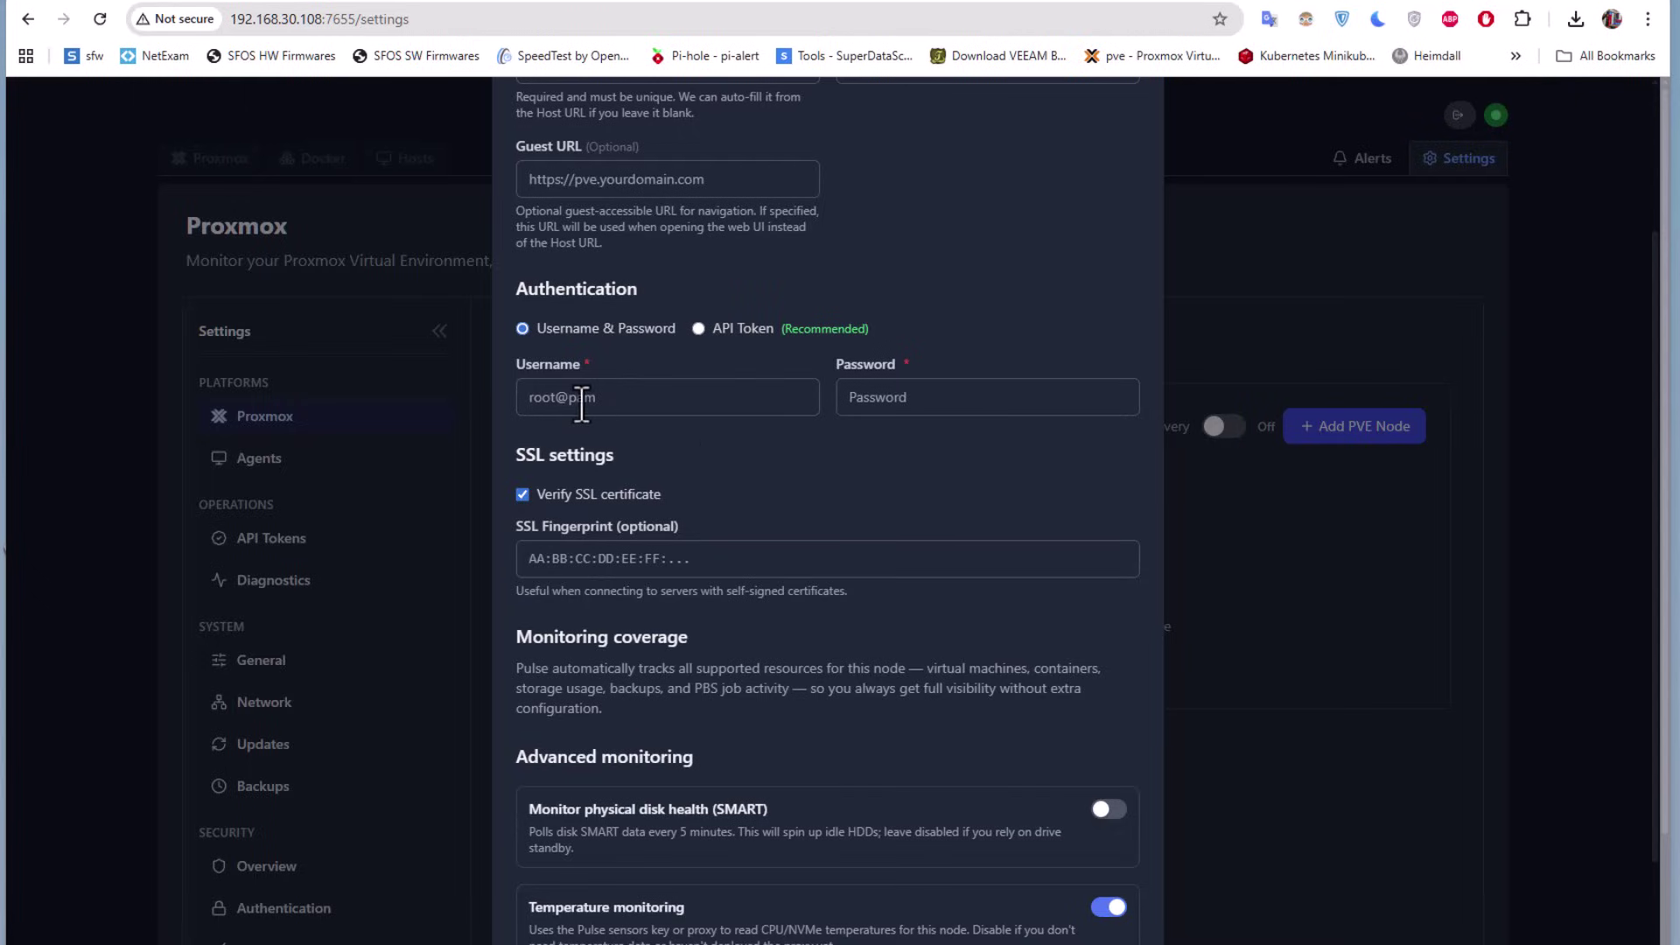
click(587, 396)
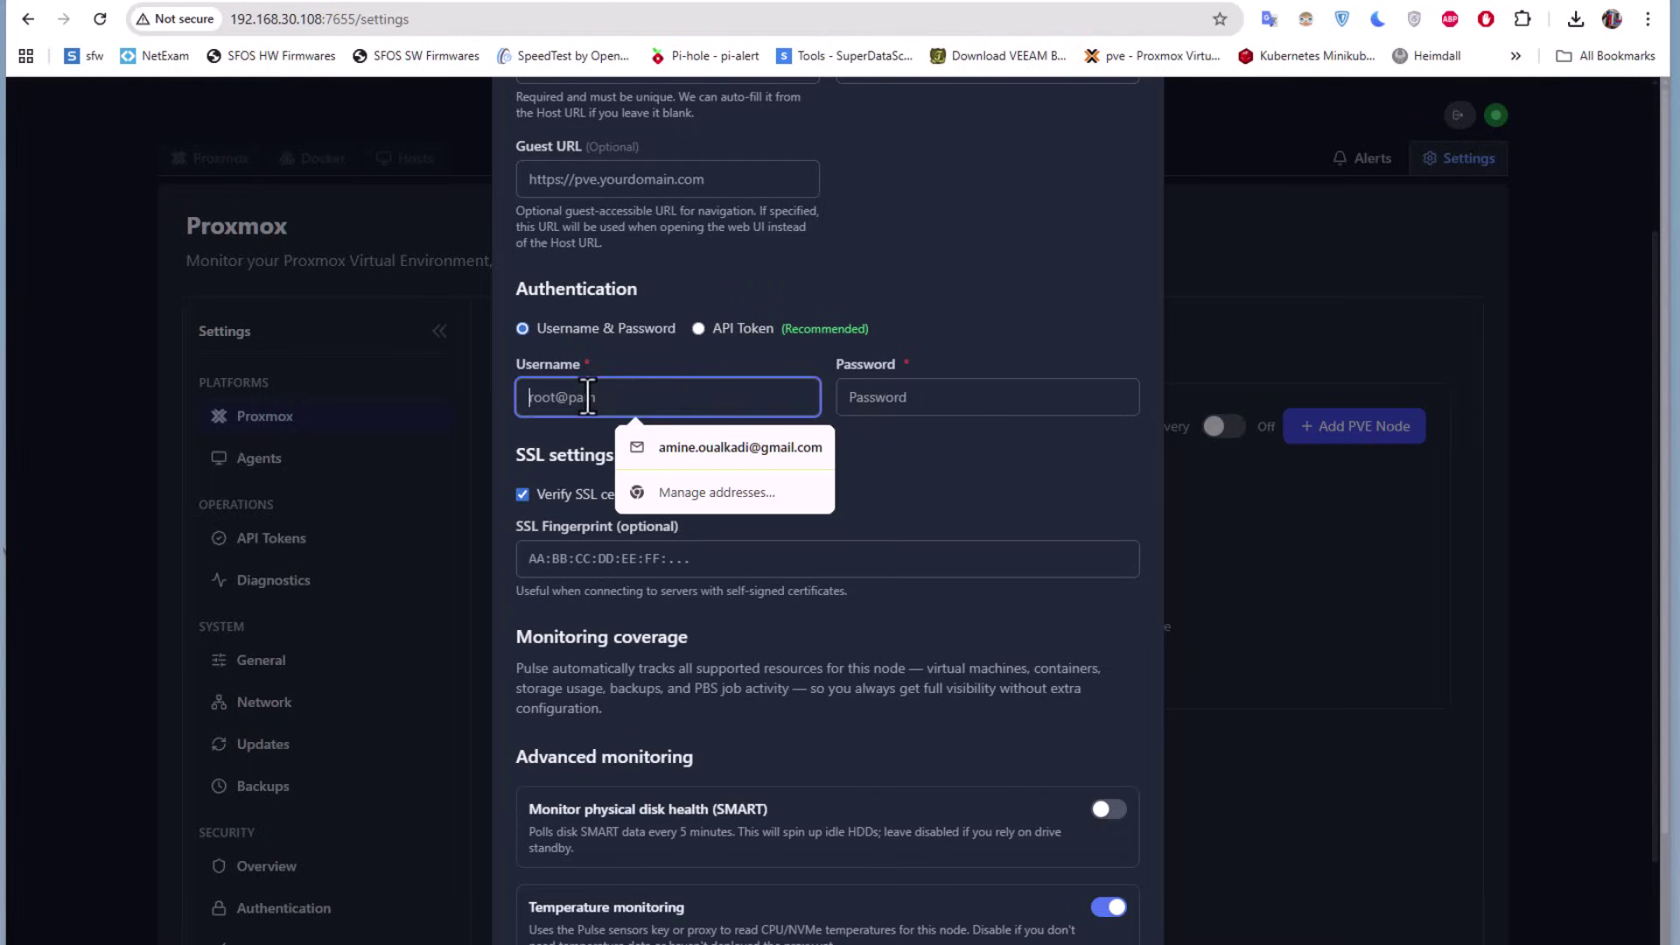
text(root)
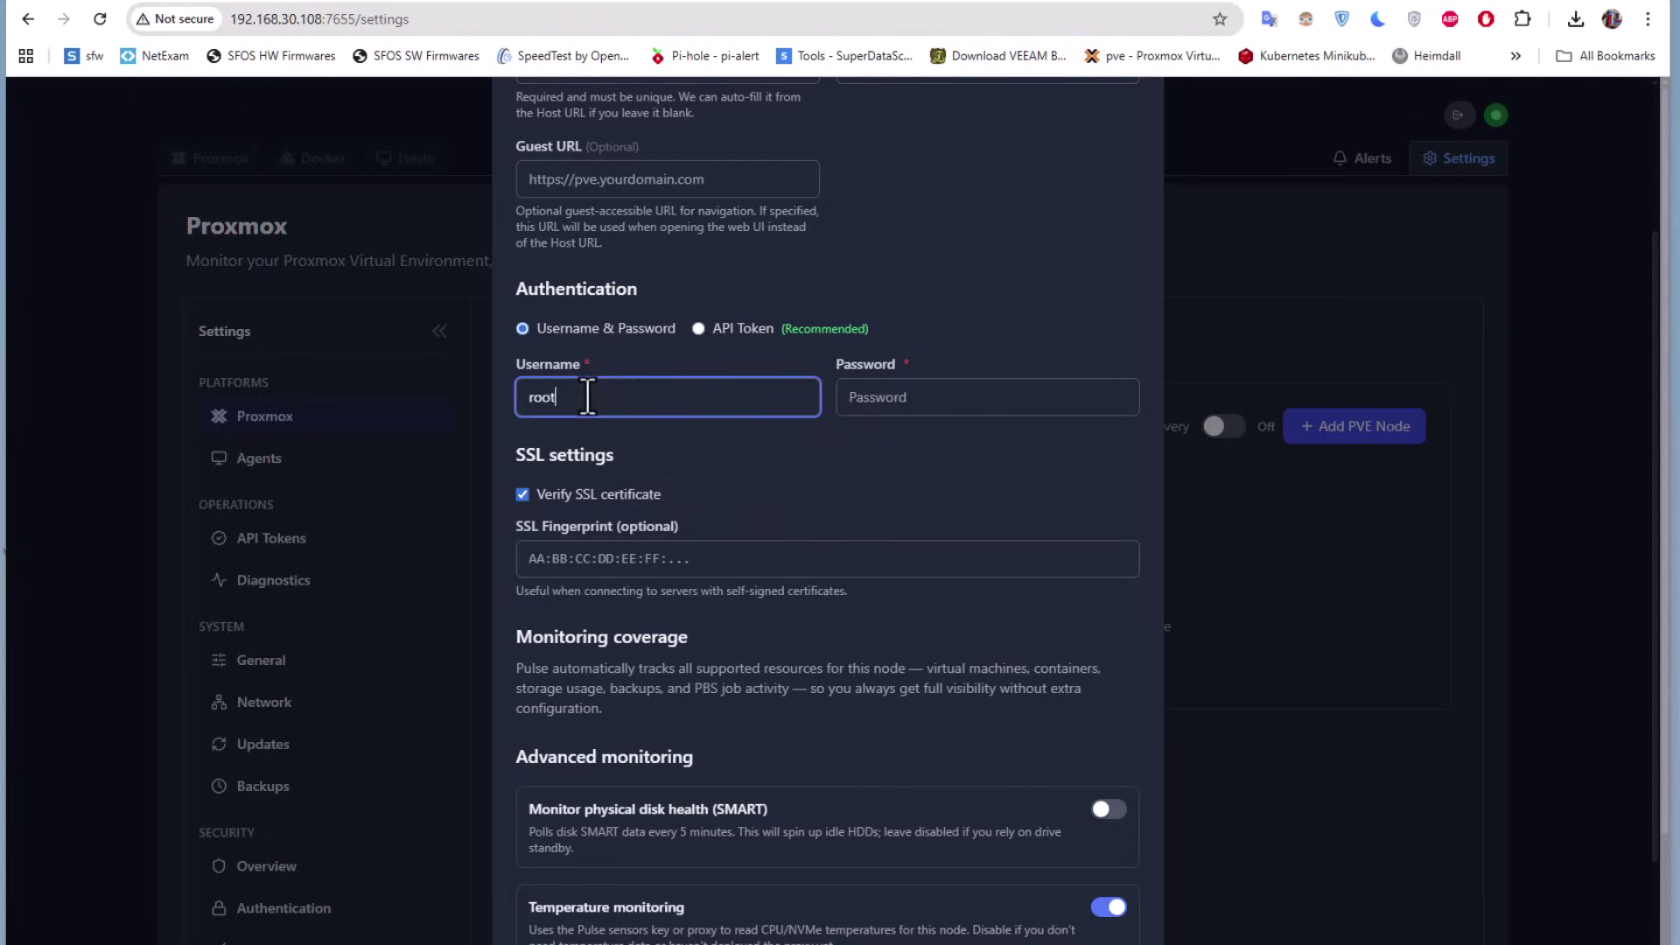
click(861, 397)
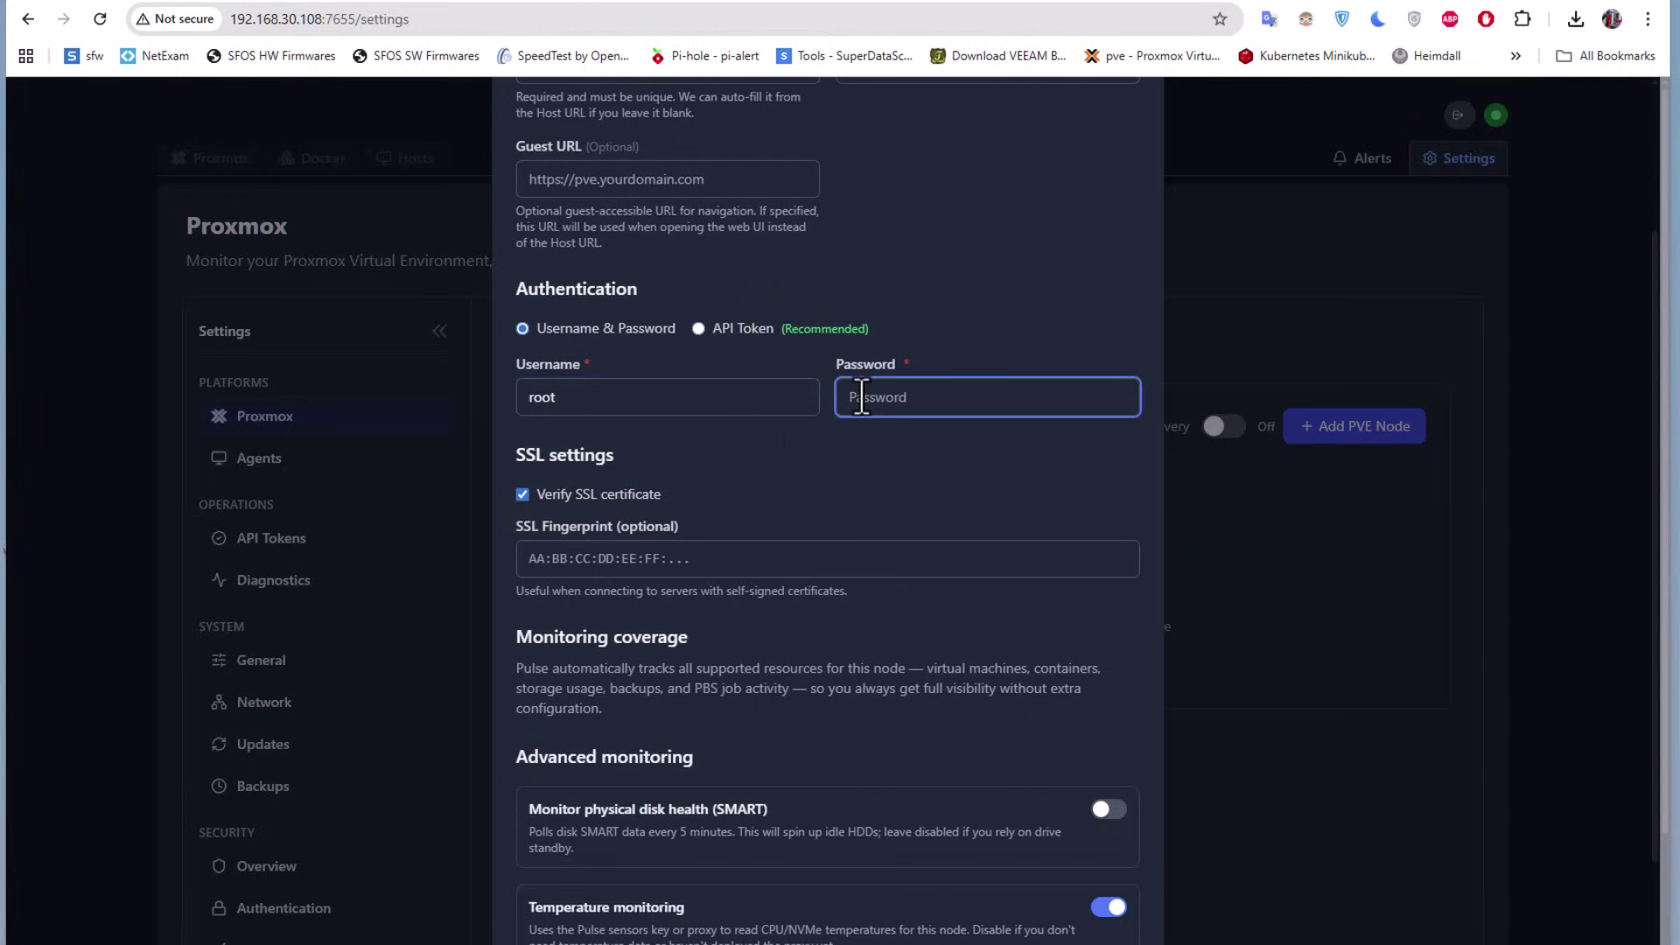
text(pssword)
Disable SSL certificate verification, test the connection, and add the Proxmox01 node
click(522, 494)
scroll(820, 710, down, 3)
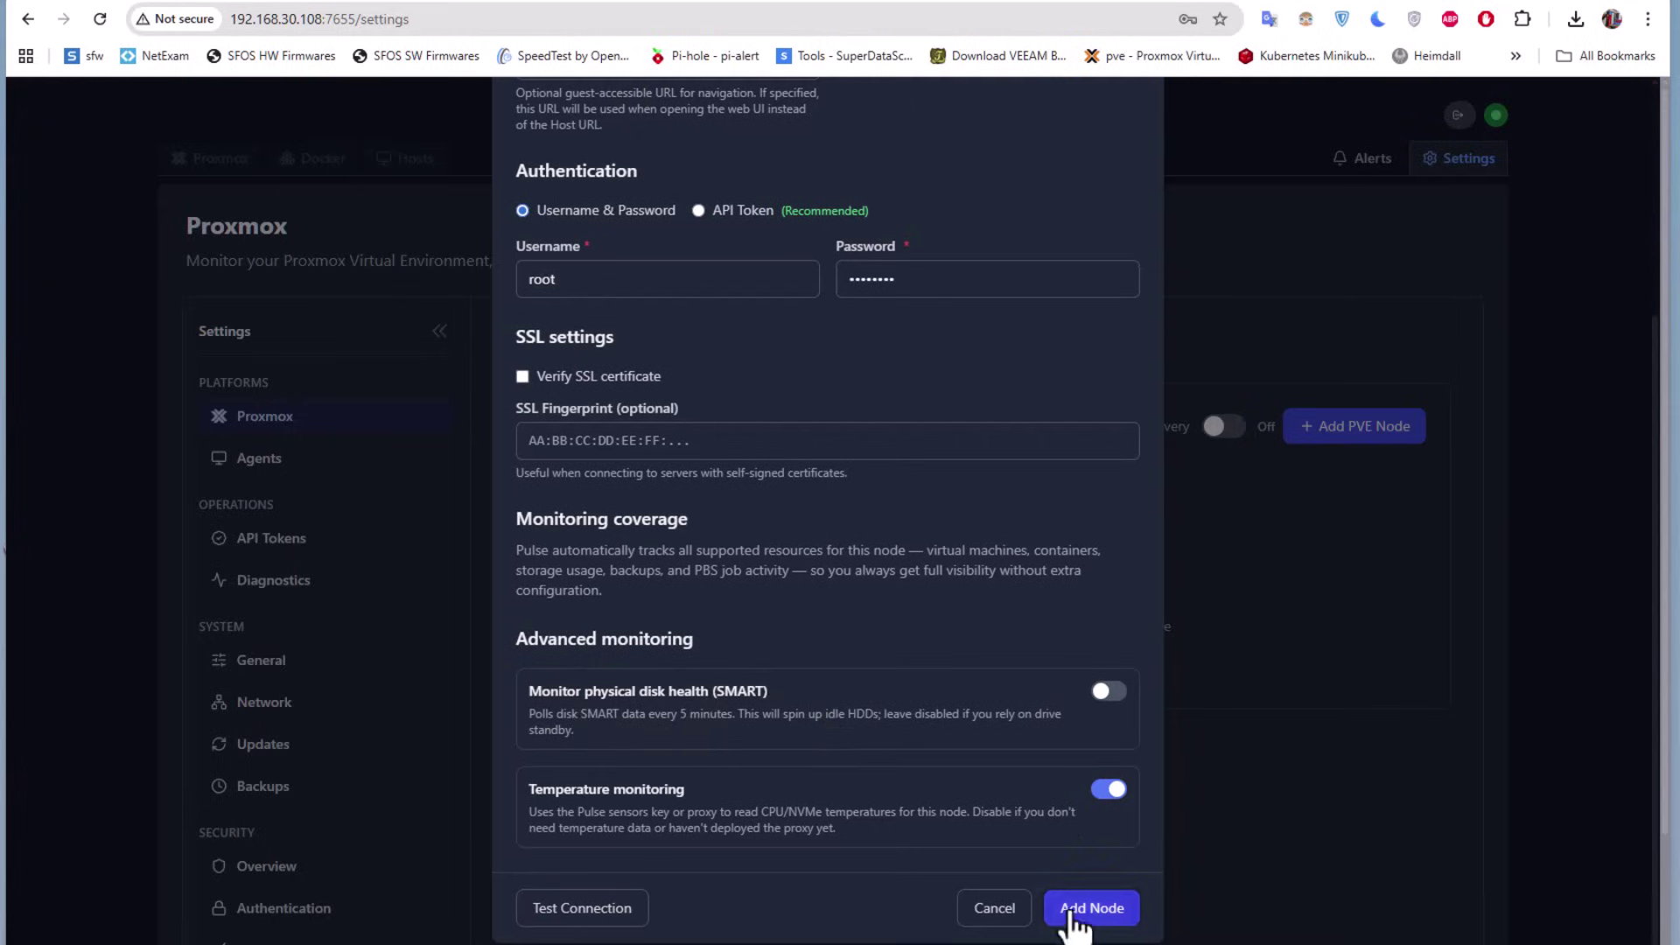
click(549, 928)
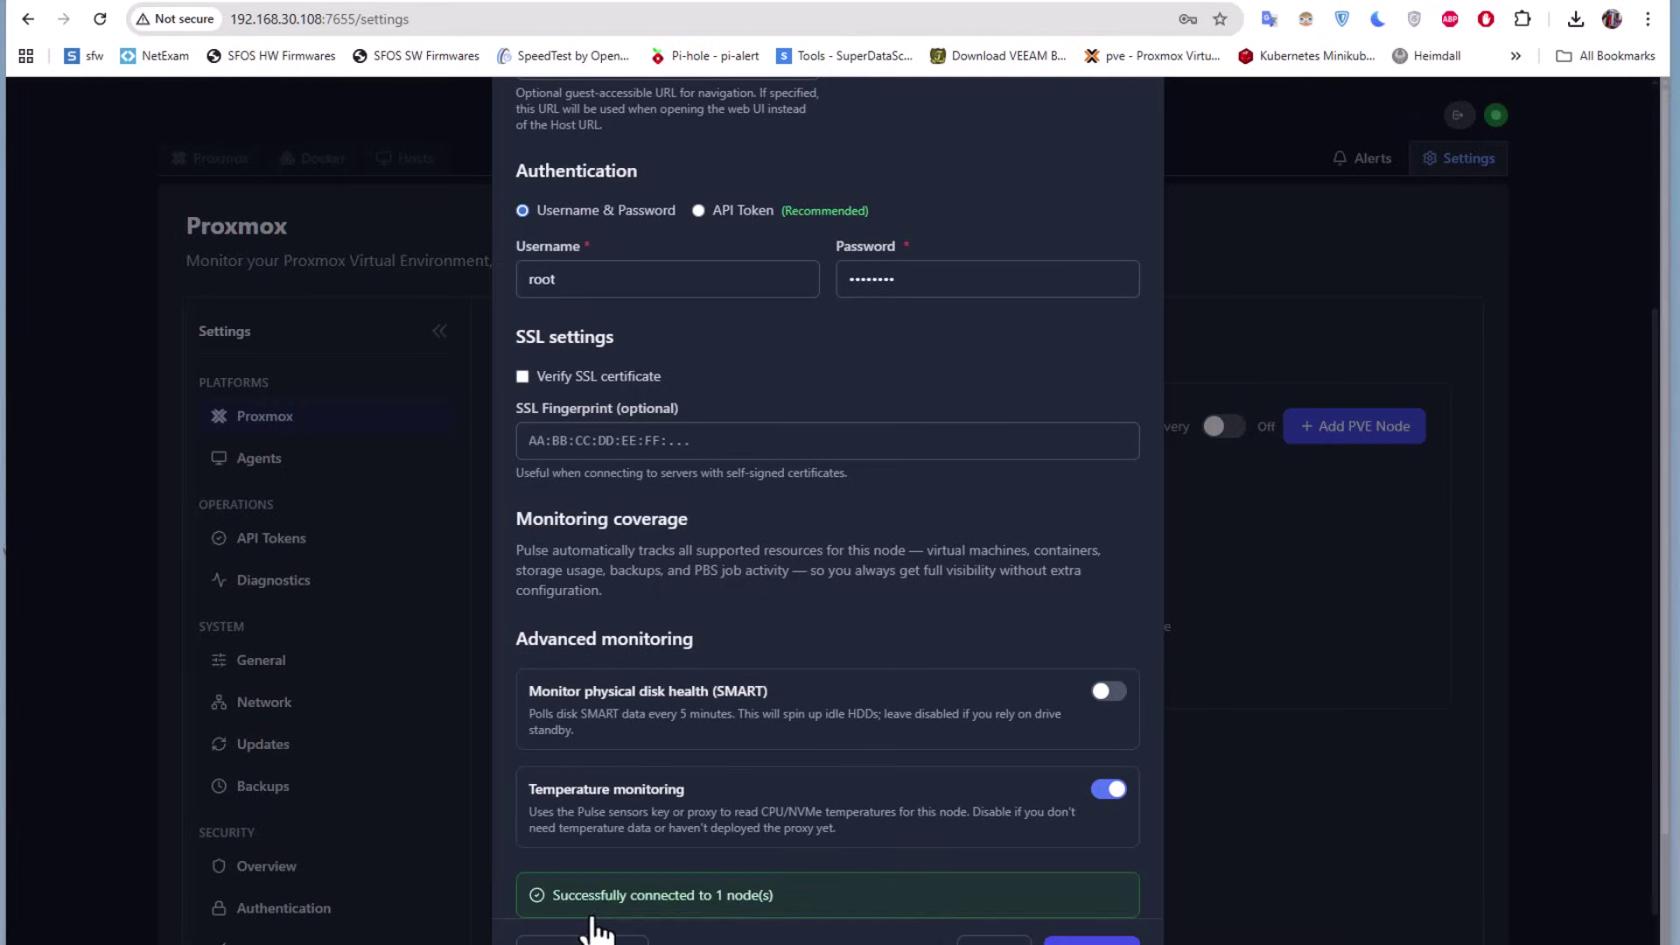
scroll(649, 884, down, 1)
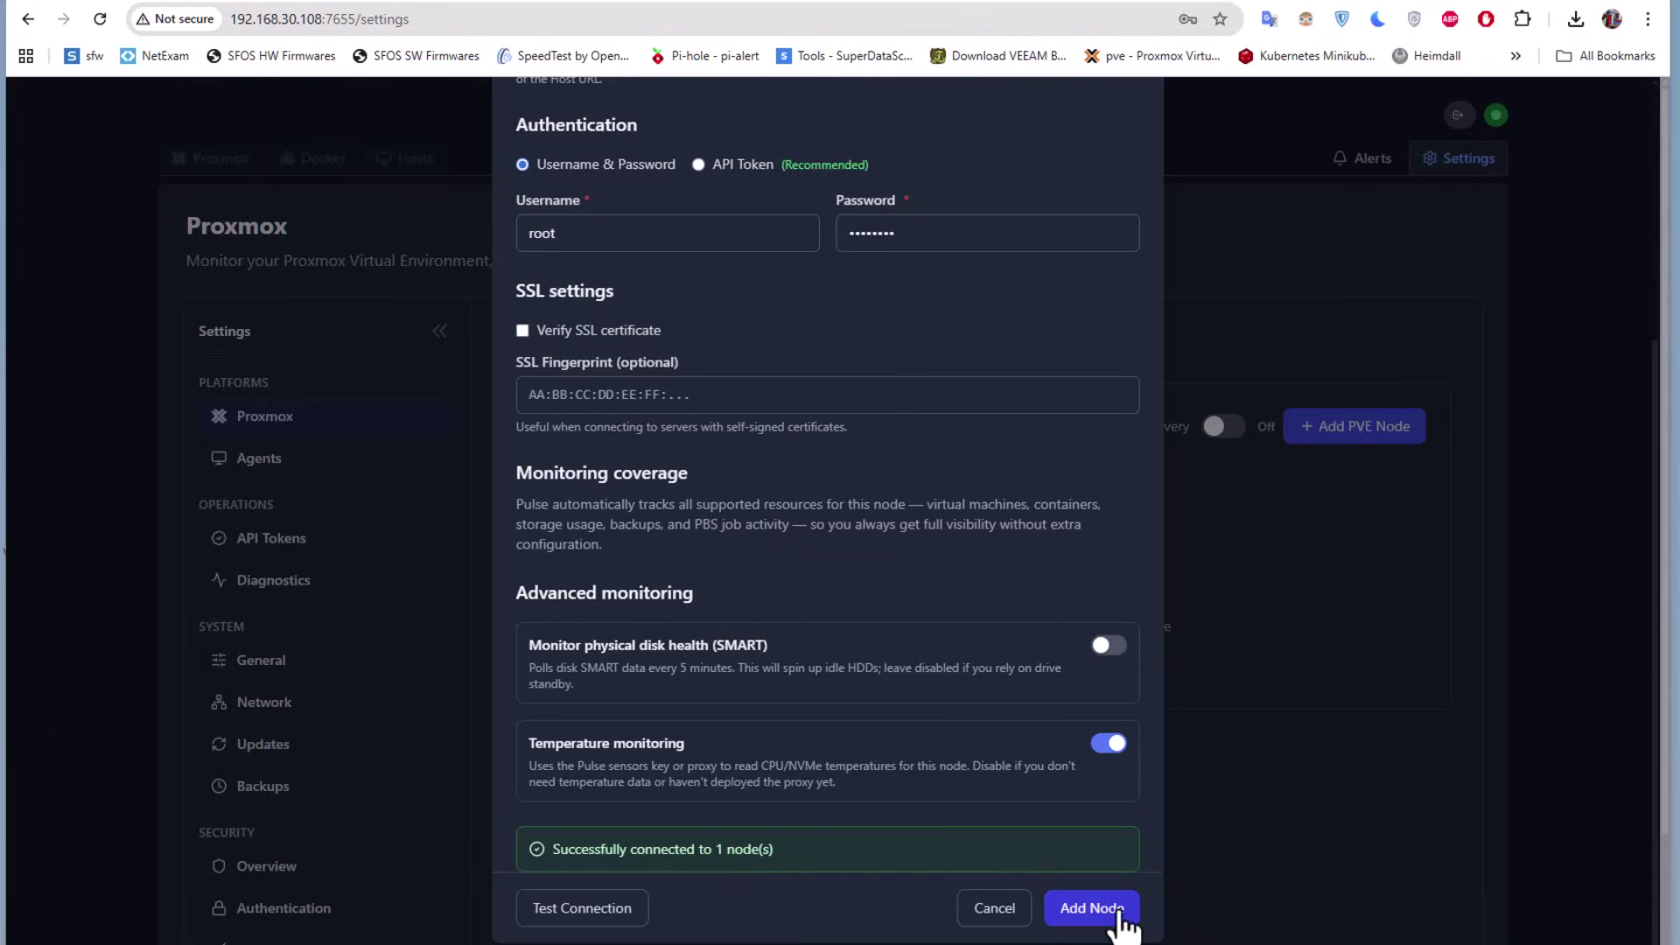
click(1091, 908)
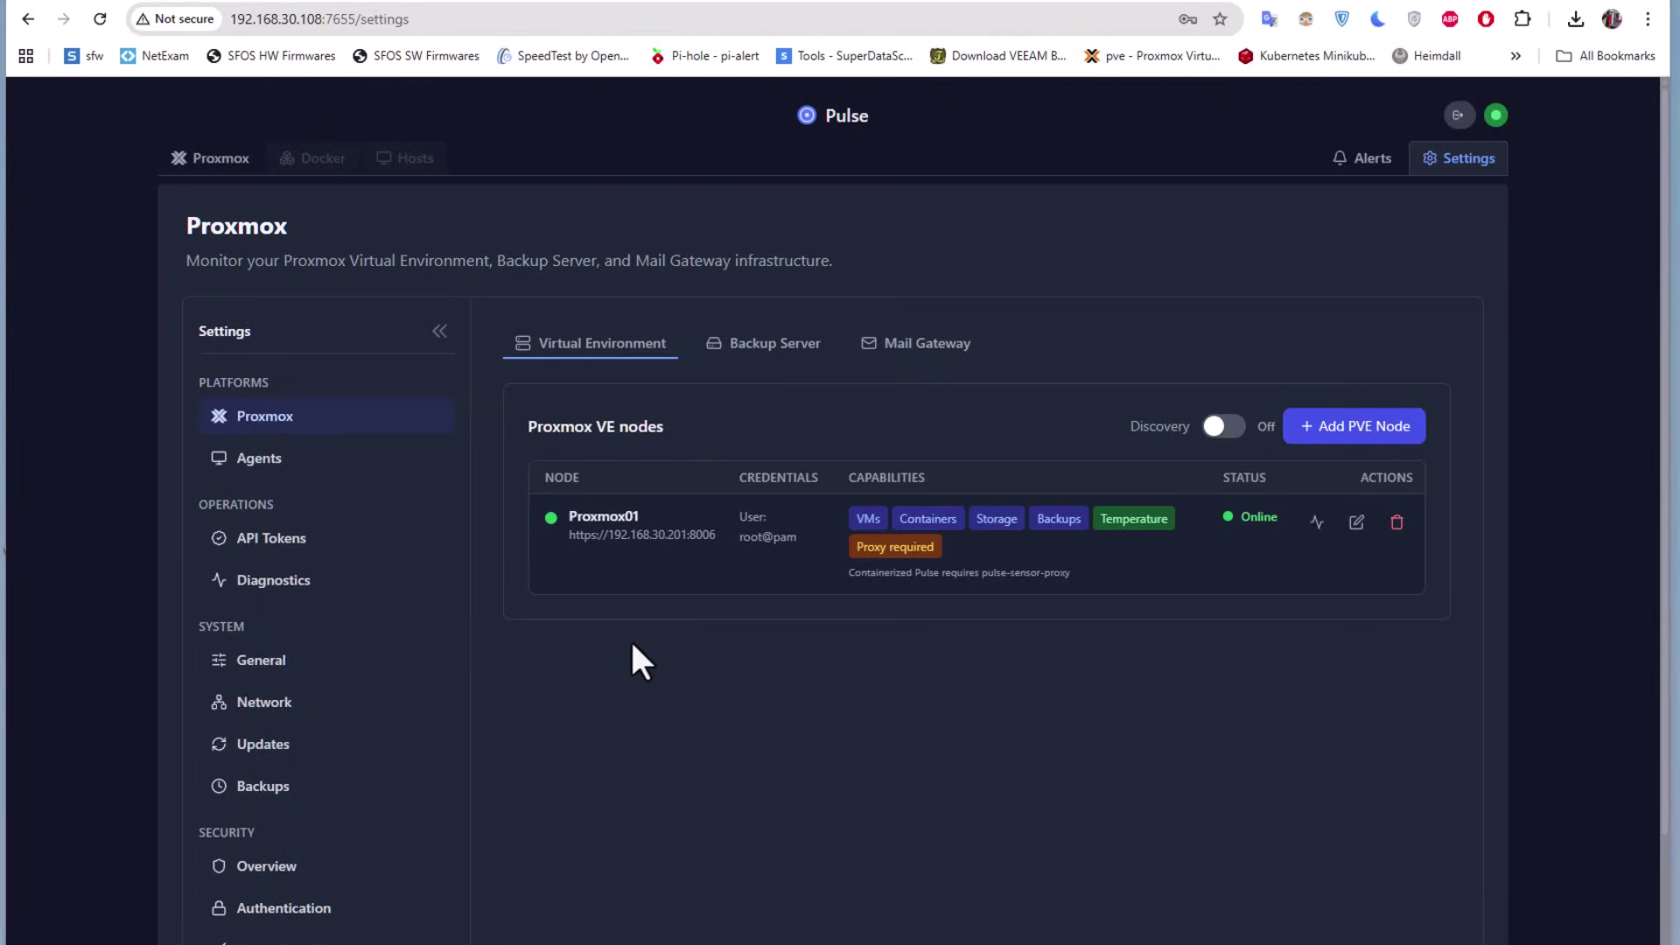
Browse Proxmox01's guest list on the Proxmox tab, then view its seven storage pools
click(210, 158)
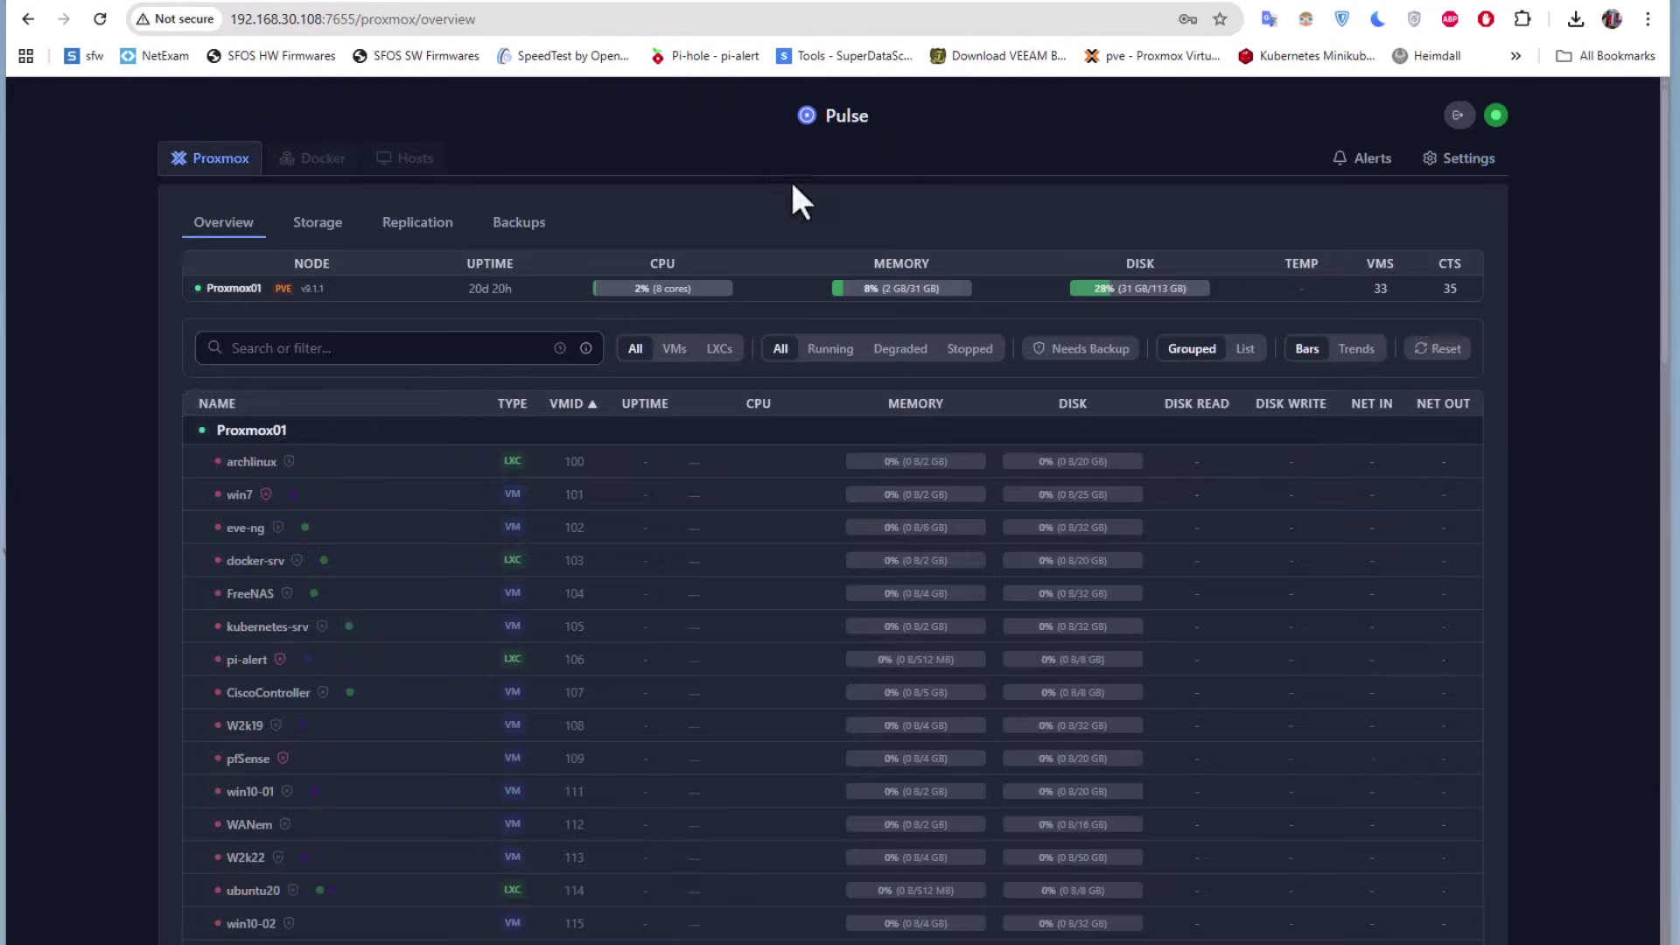
scroll(364, 645, down, 1)
scroll(364, 646, up, 1)
scroll(378, 658, down, 2)
scroll(383, 667, down, 10)
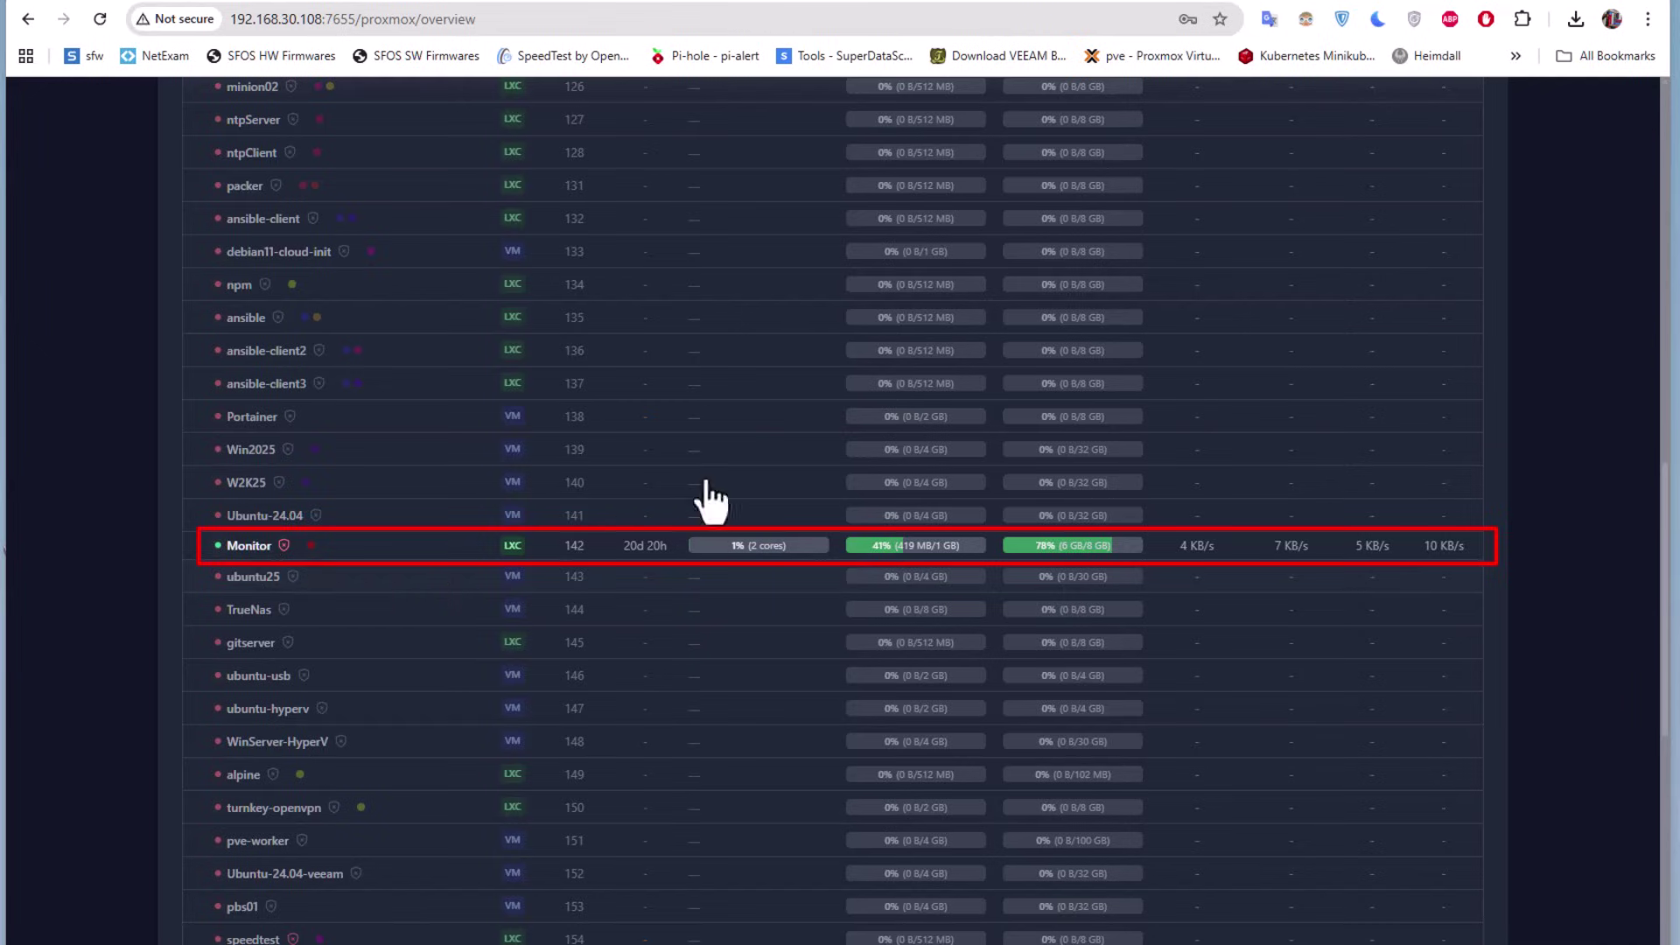
scroll(442, 603, down, 1)
scroll(442, 604, down, 7)
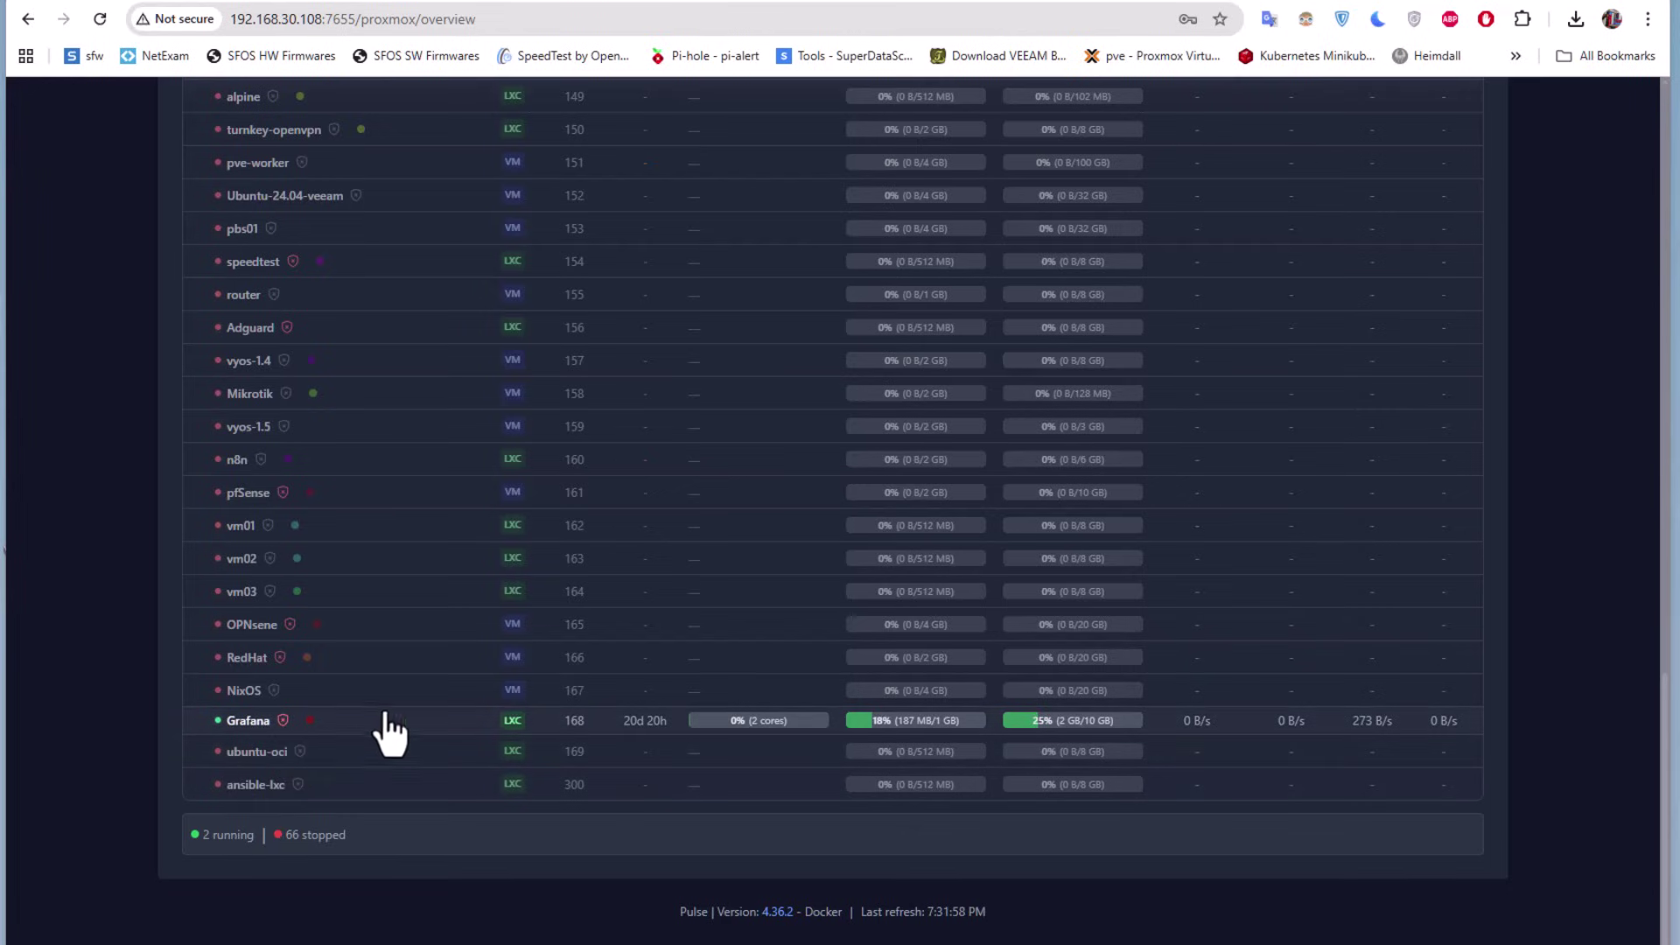
scroll(488, 725, up, 7)
scroll(488, 731, down, 3)
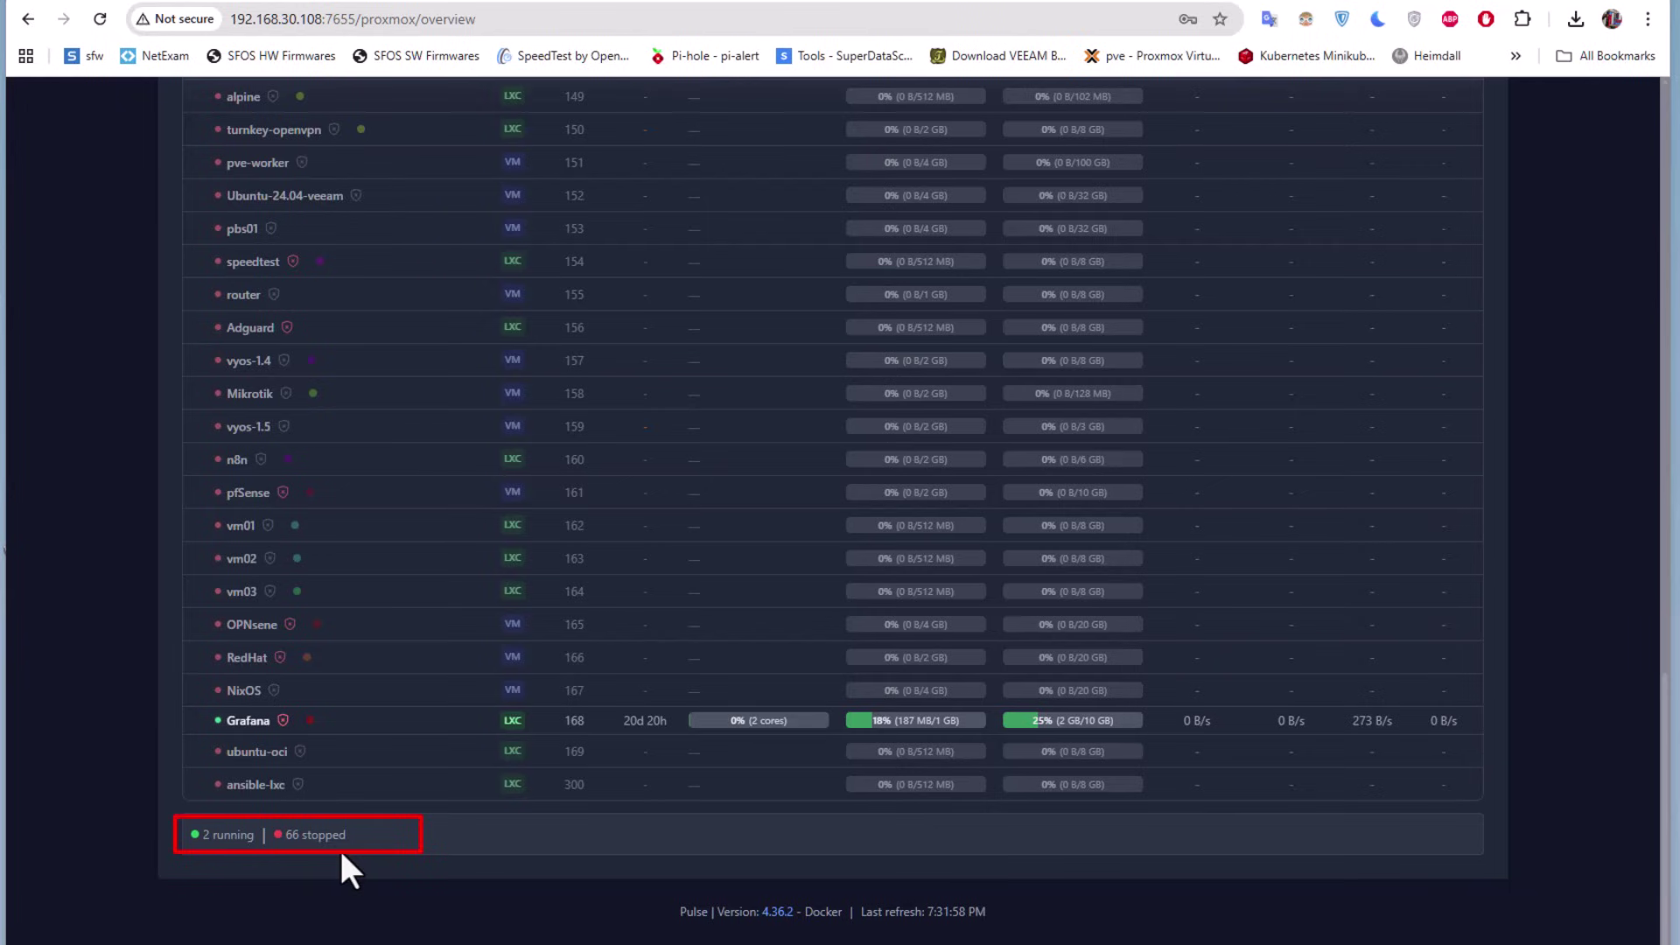
scroll(342, 853, up, 20)
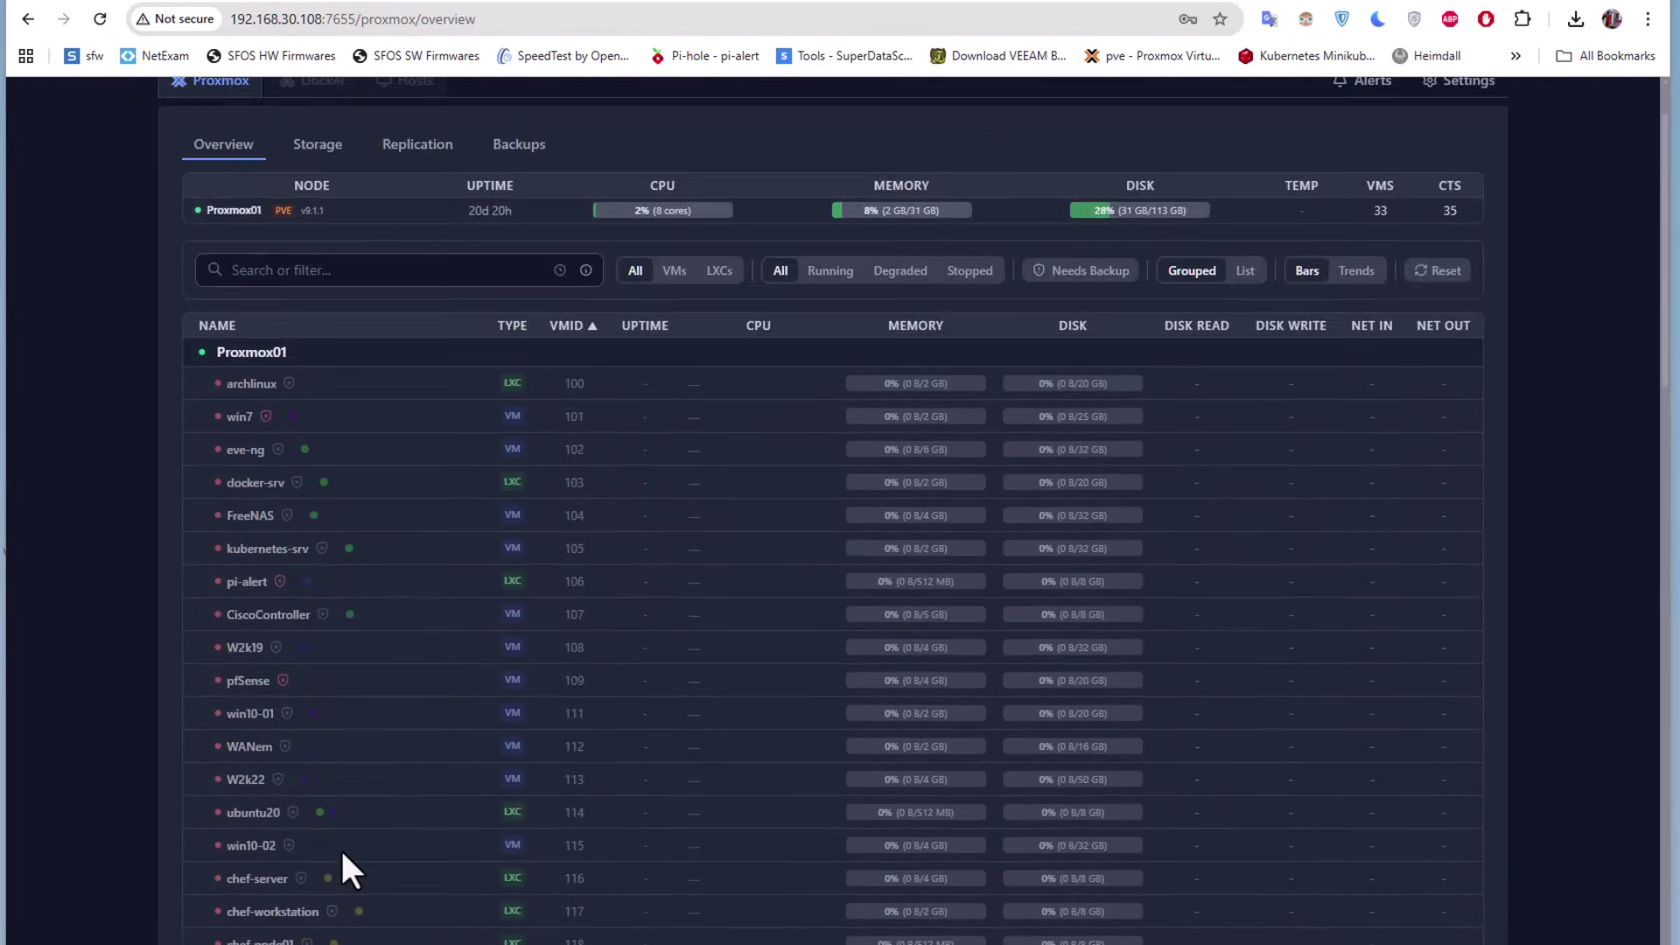
scroll(341, 851, up, 1)
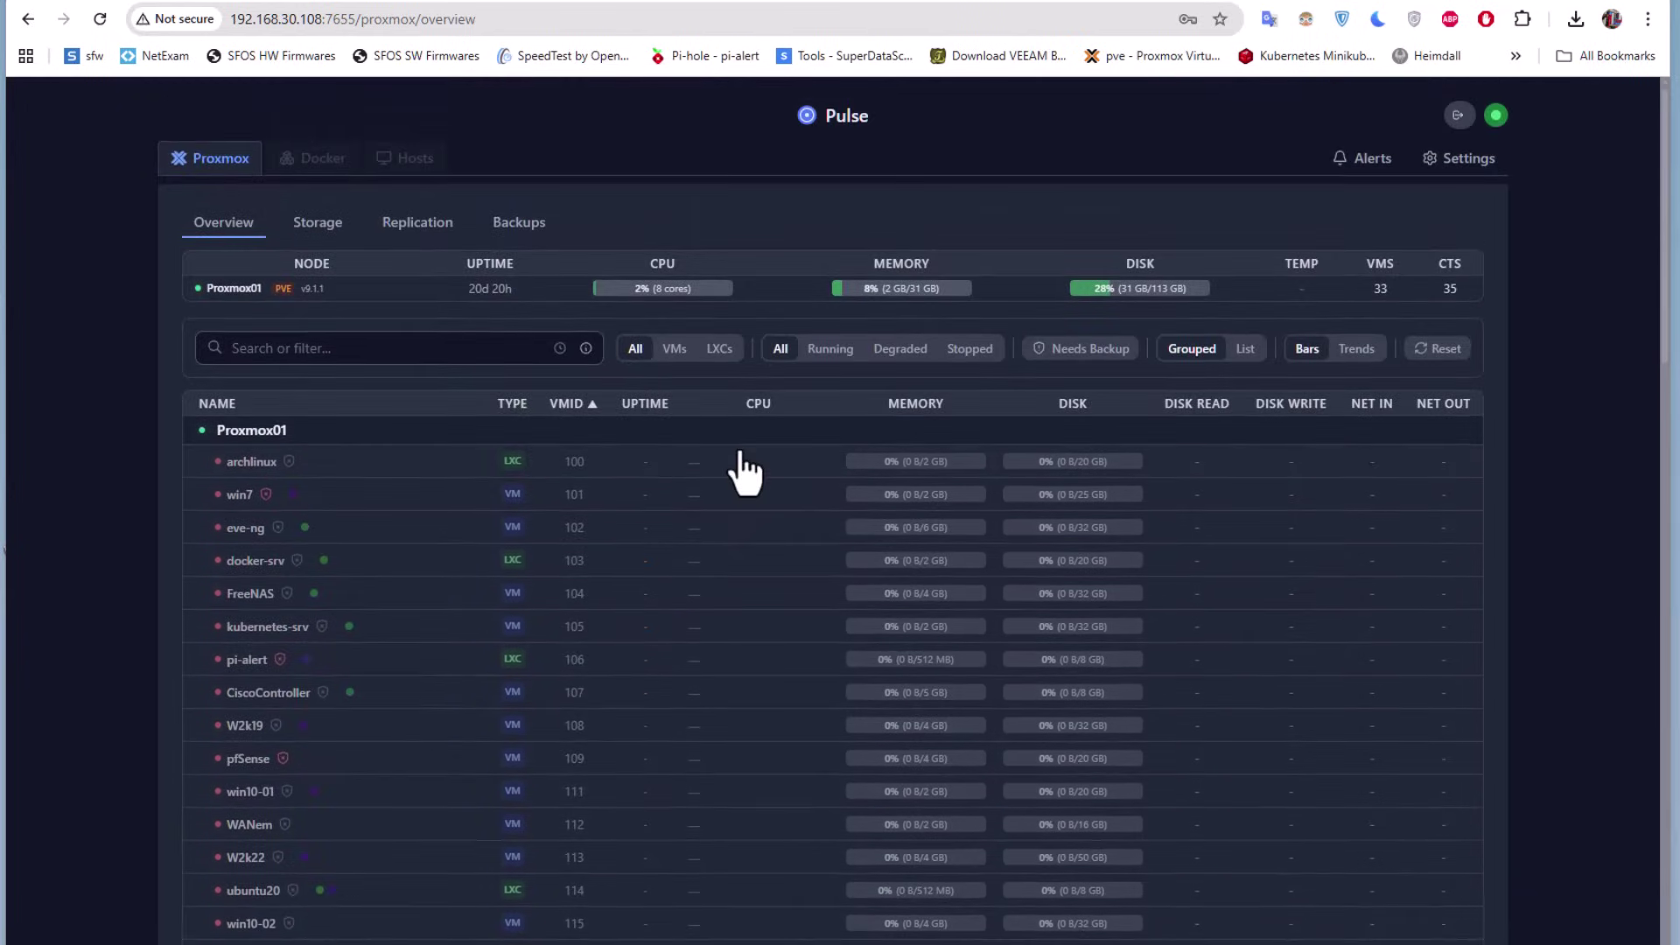
click(317, 224)
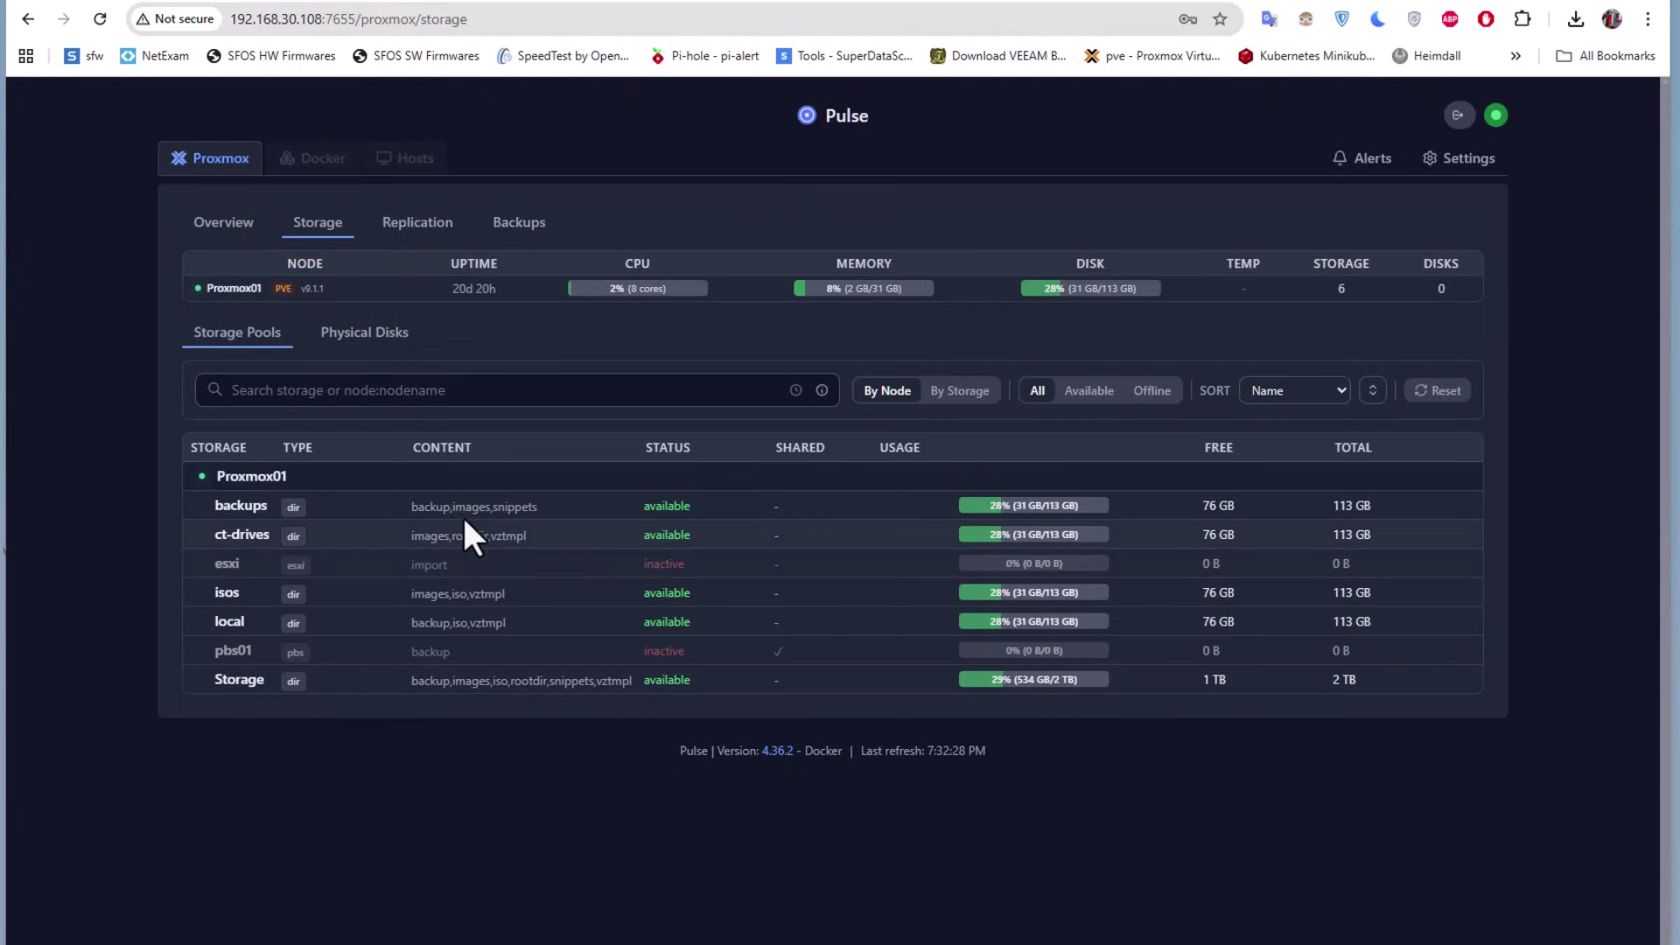
Confirm no replication jobs exist, browse the 19 Proxmox01 backups, and sort by CPU
click(402, 229)
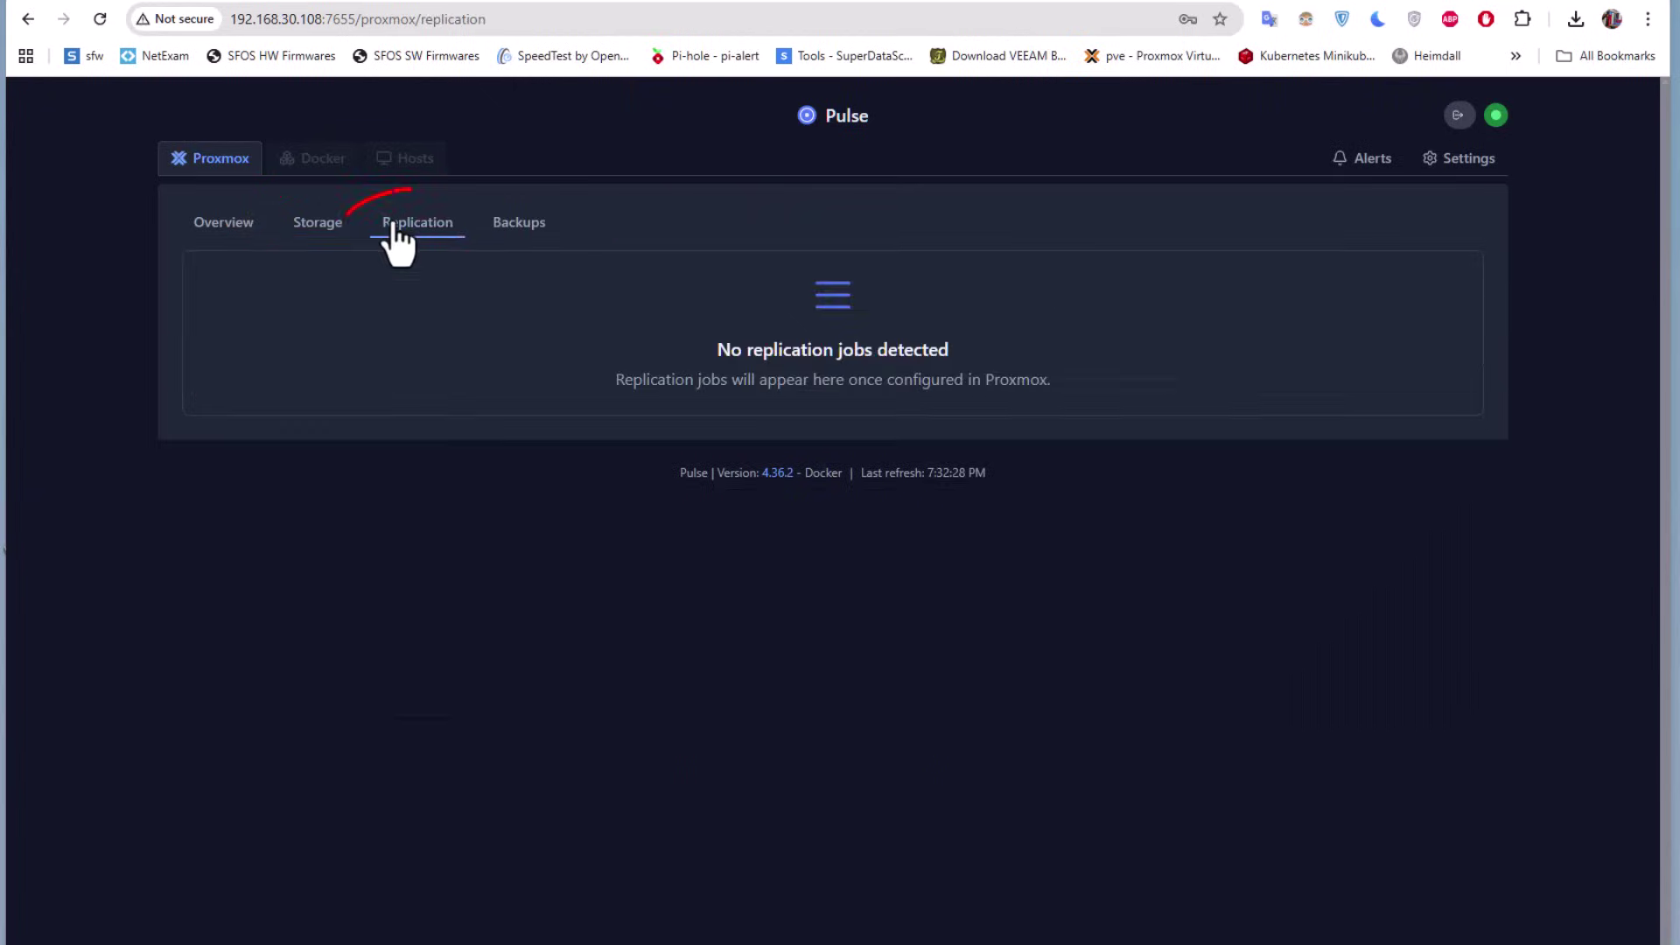
click(522, 231)
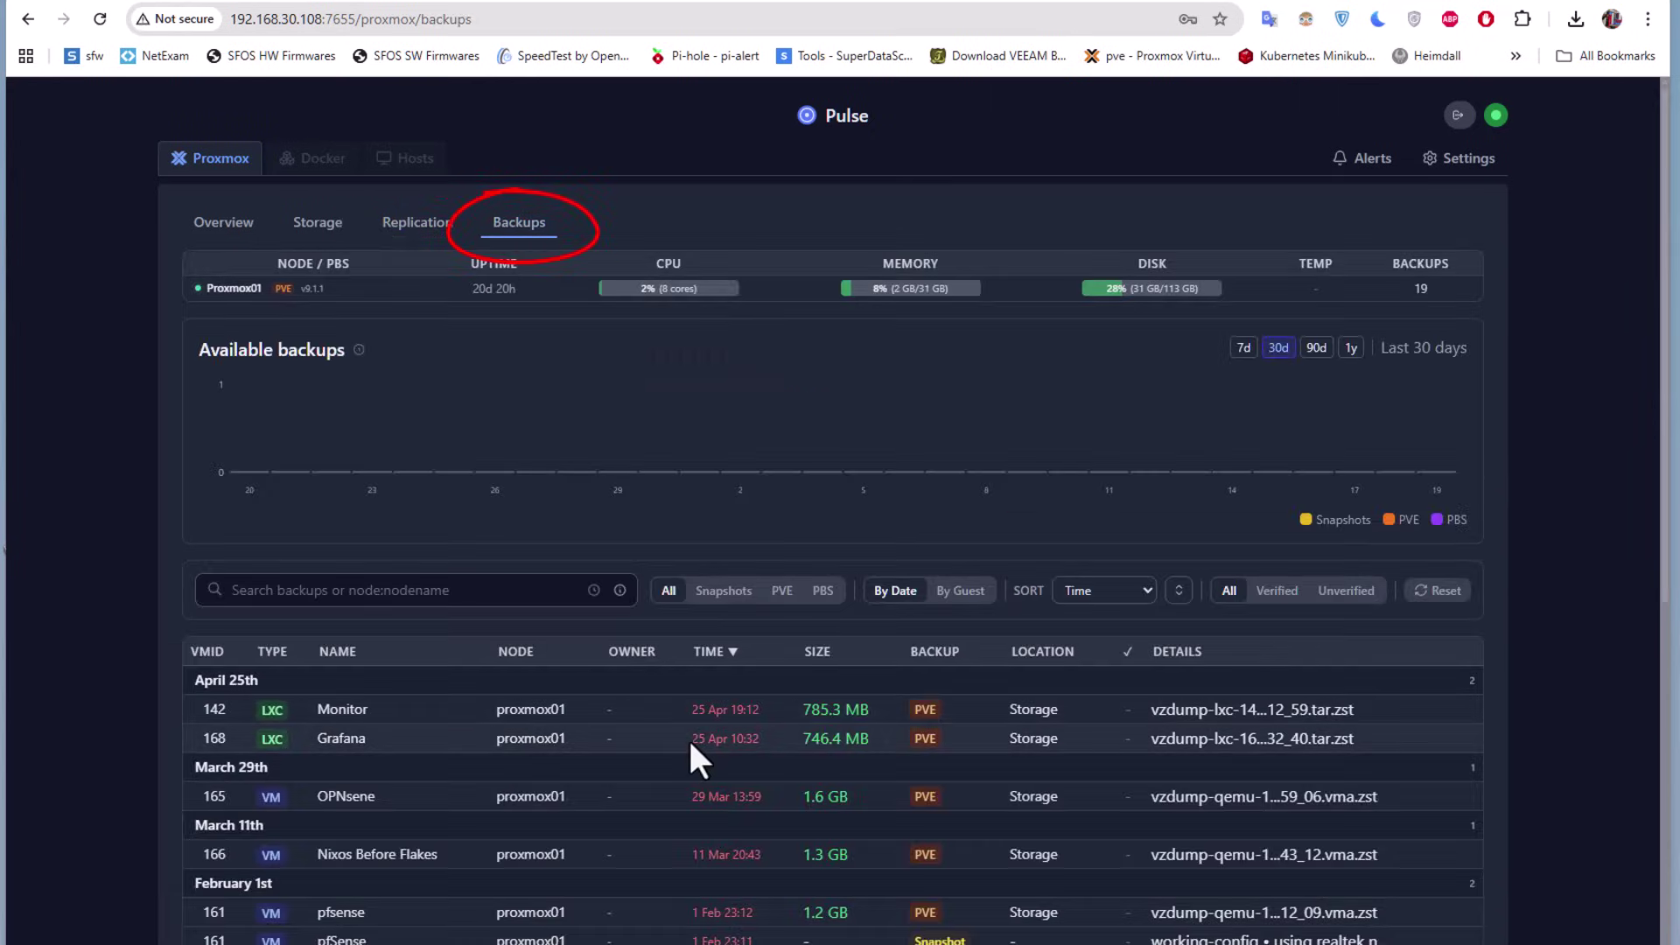
scroll(691, 744, down, 2)
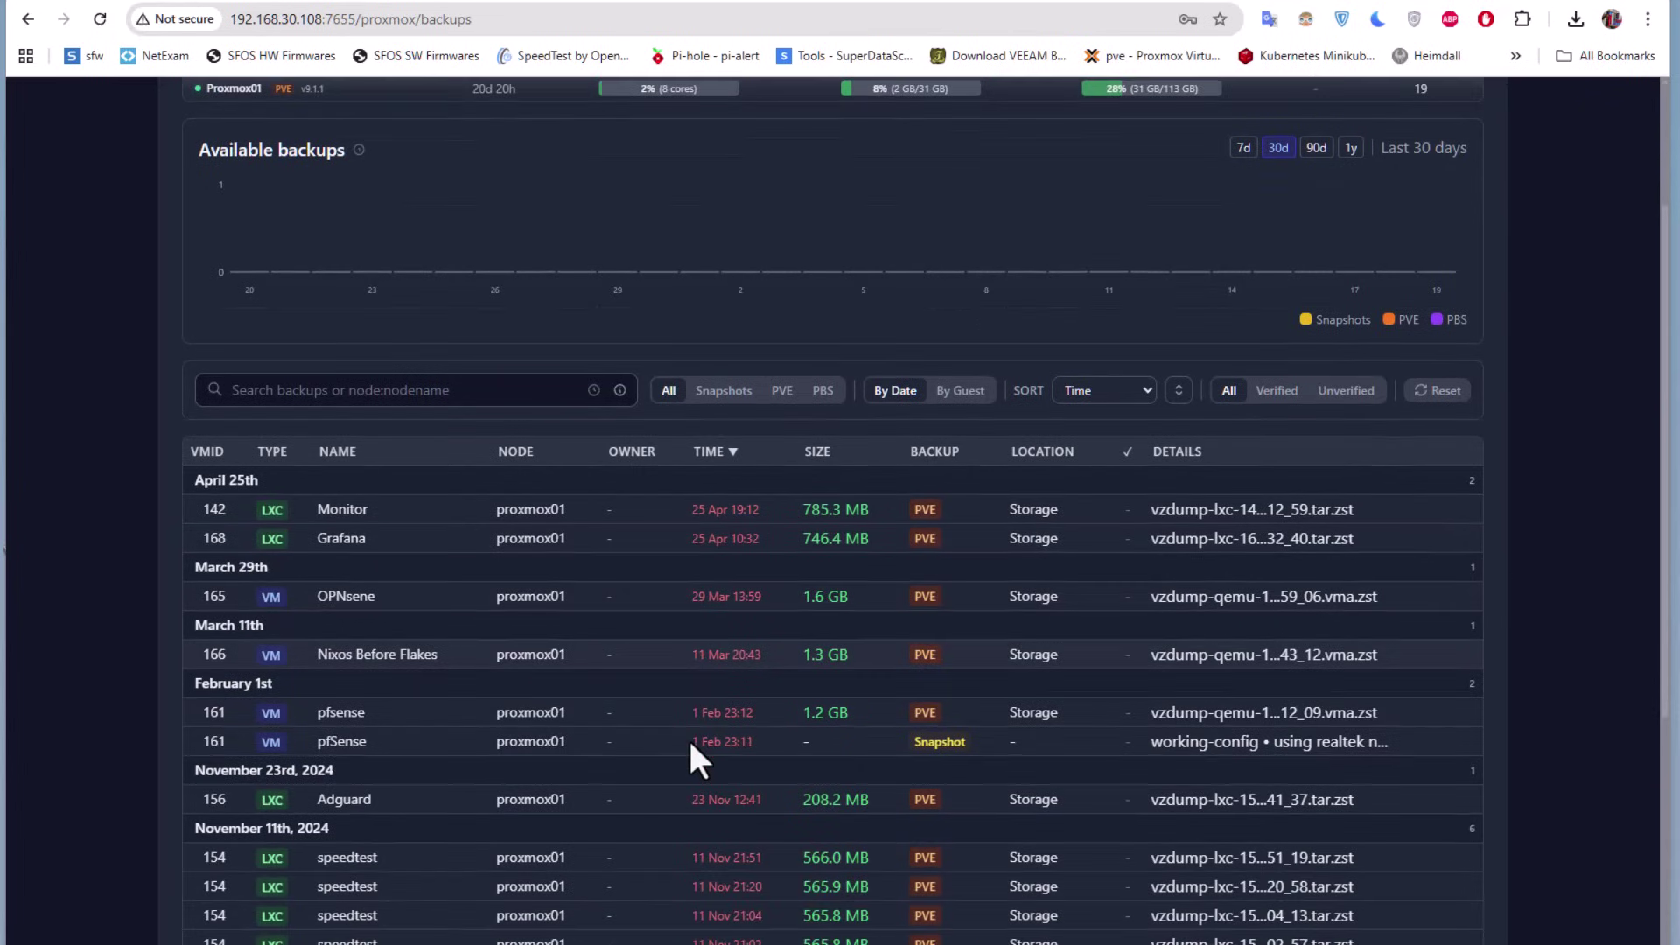
scroll(691, 744, down, 4)
scroll(692, 744, up, 6)
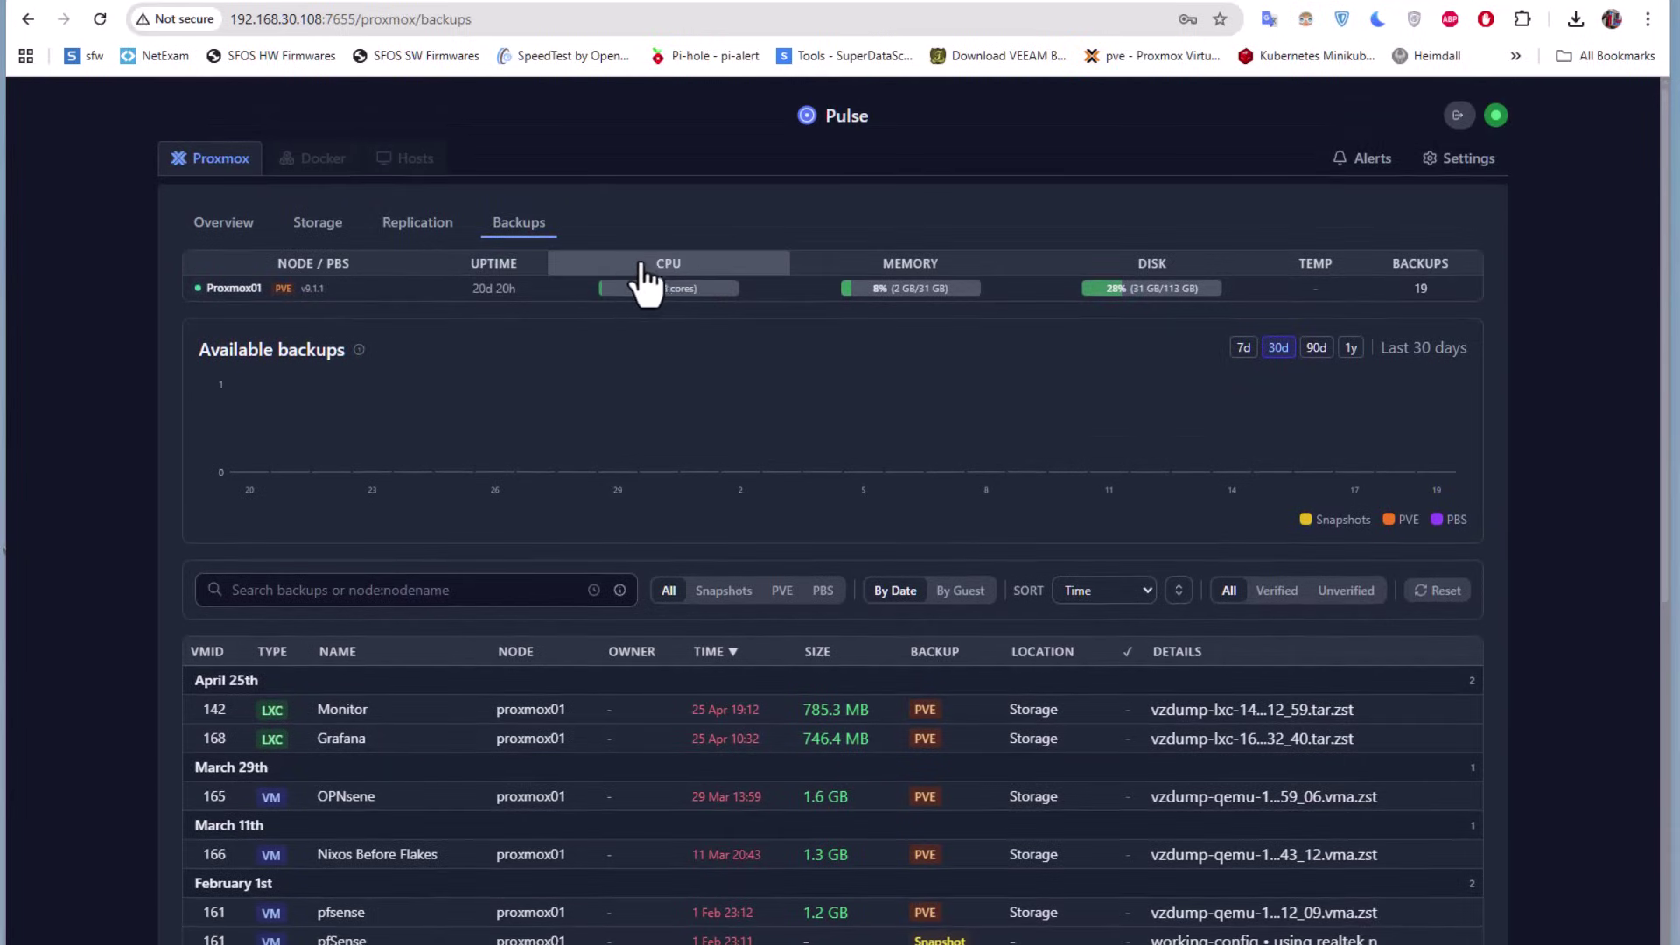
click(648, 266)
Remove the CPU sort and filter the guest list with 'moni' to show Monitor
click(649, 267)
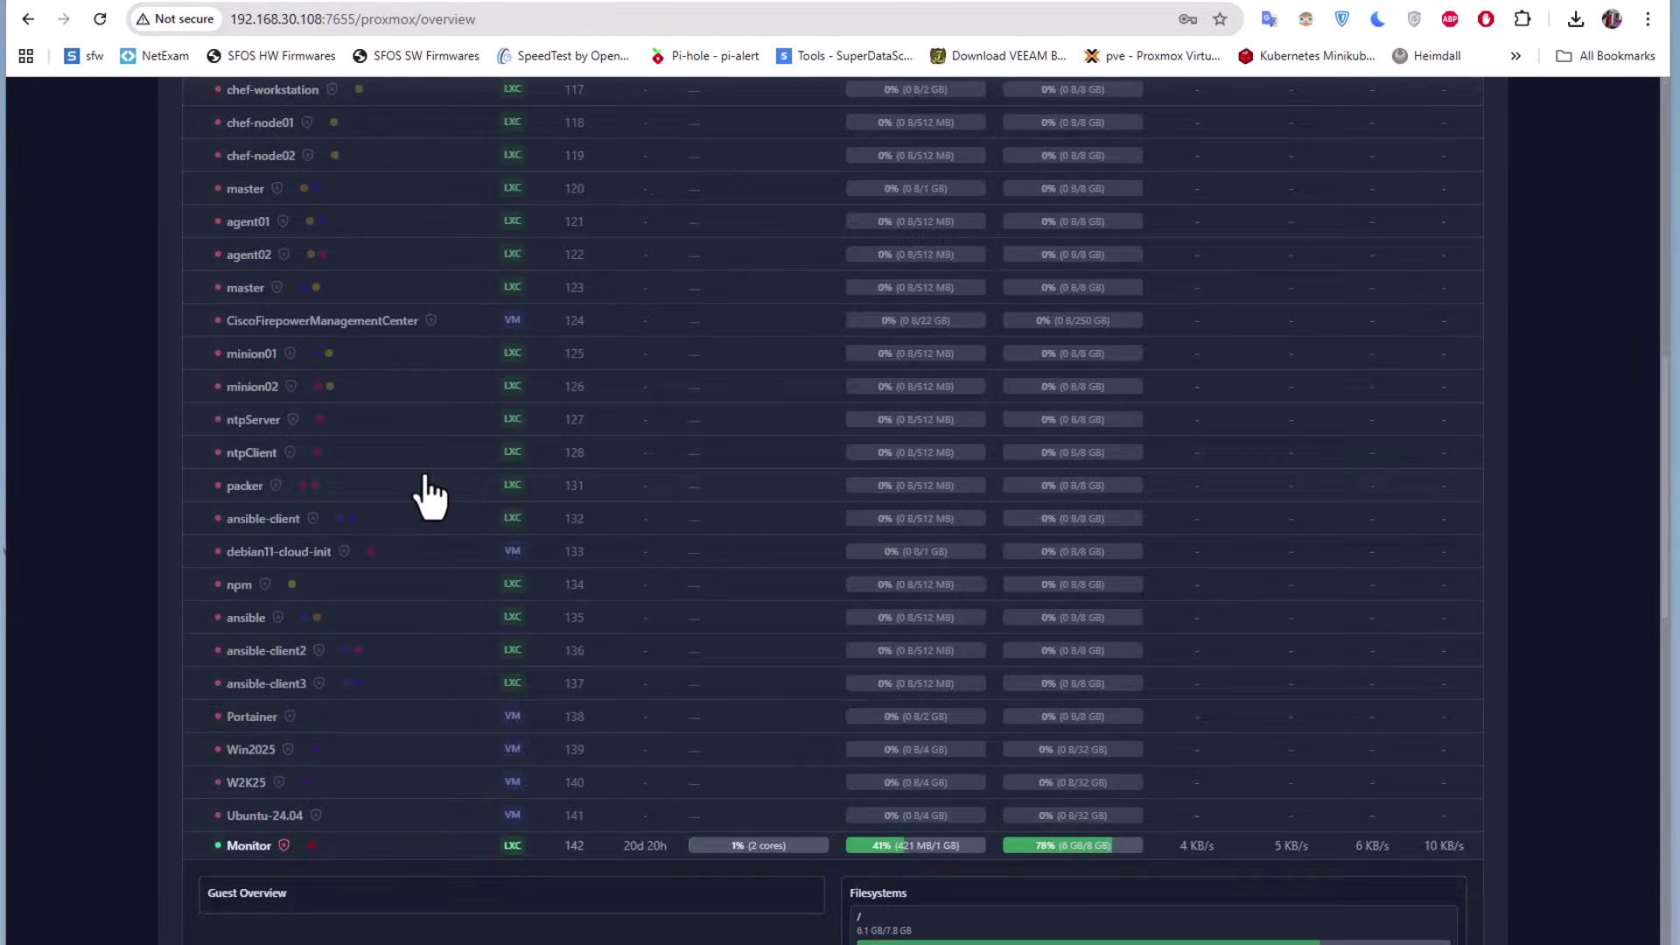
scroll(431, 487, up, 5)
scroll(431, 496, up, 6)
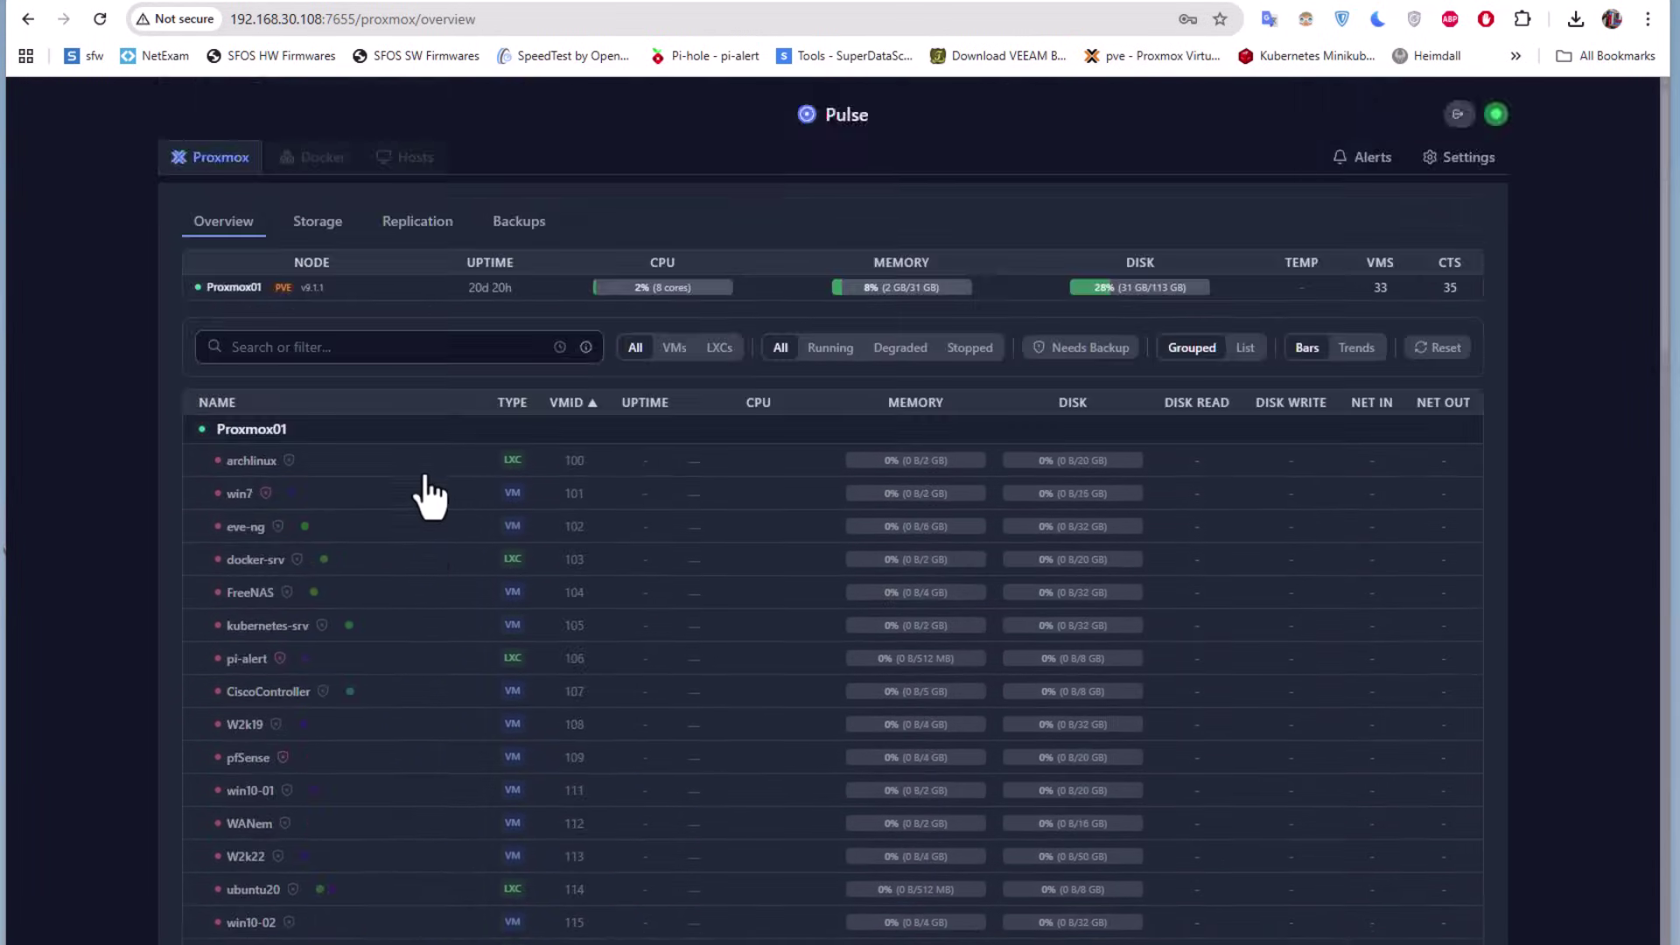
click(291, 347)
text(moni)
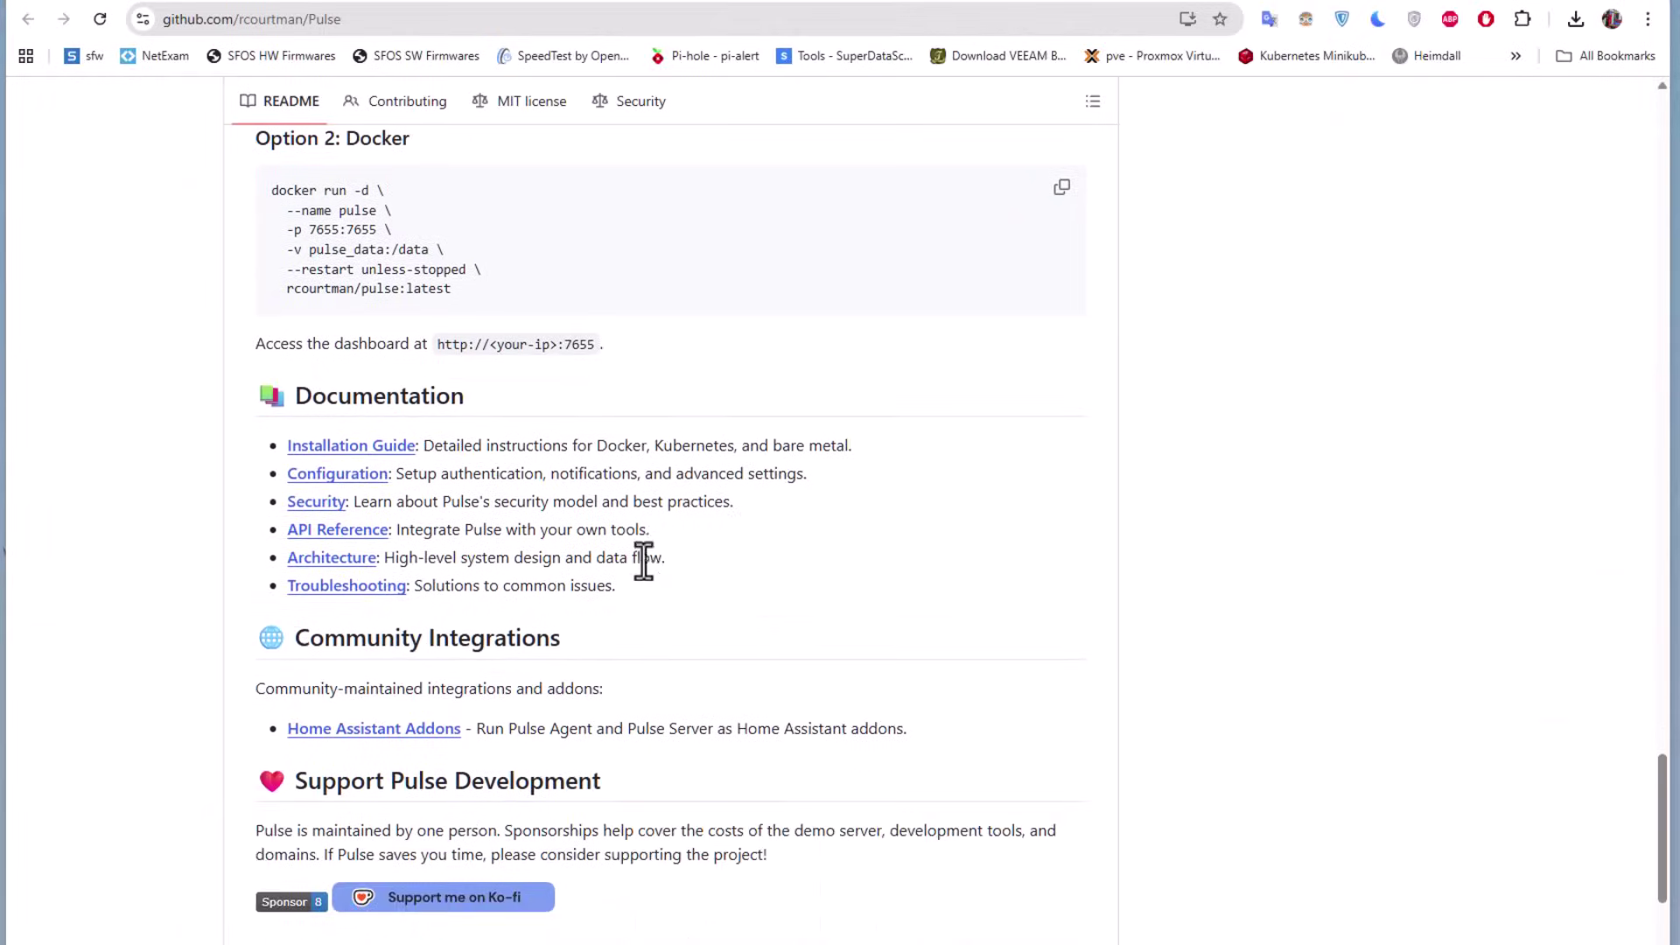
scroll(645, 558, up, 2)
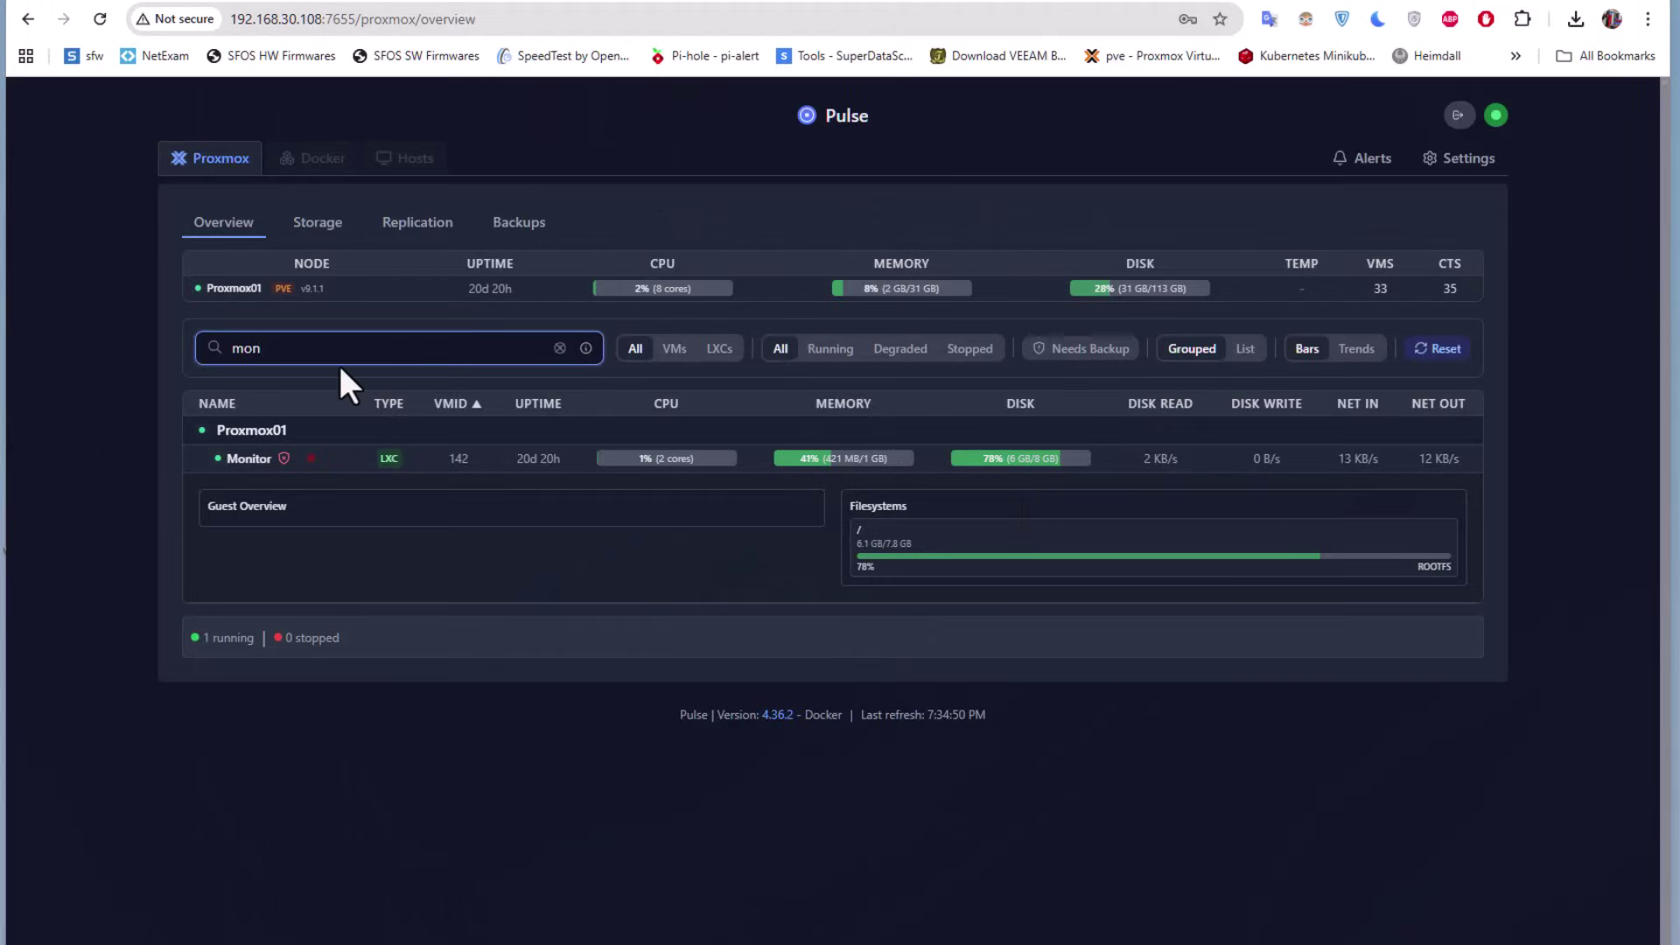
Delete the 'moni' search text so all Proxmox01 guests are listed again
key(ctrl+a)
key(BackSpace)
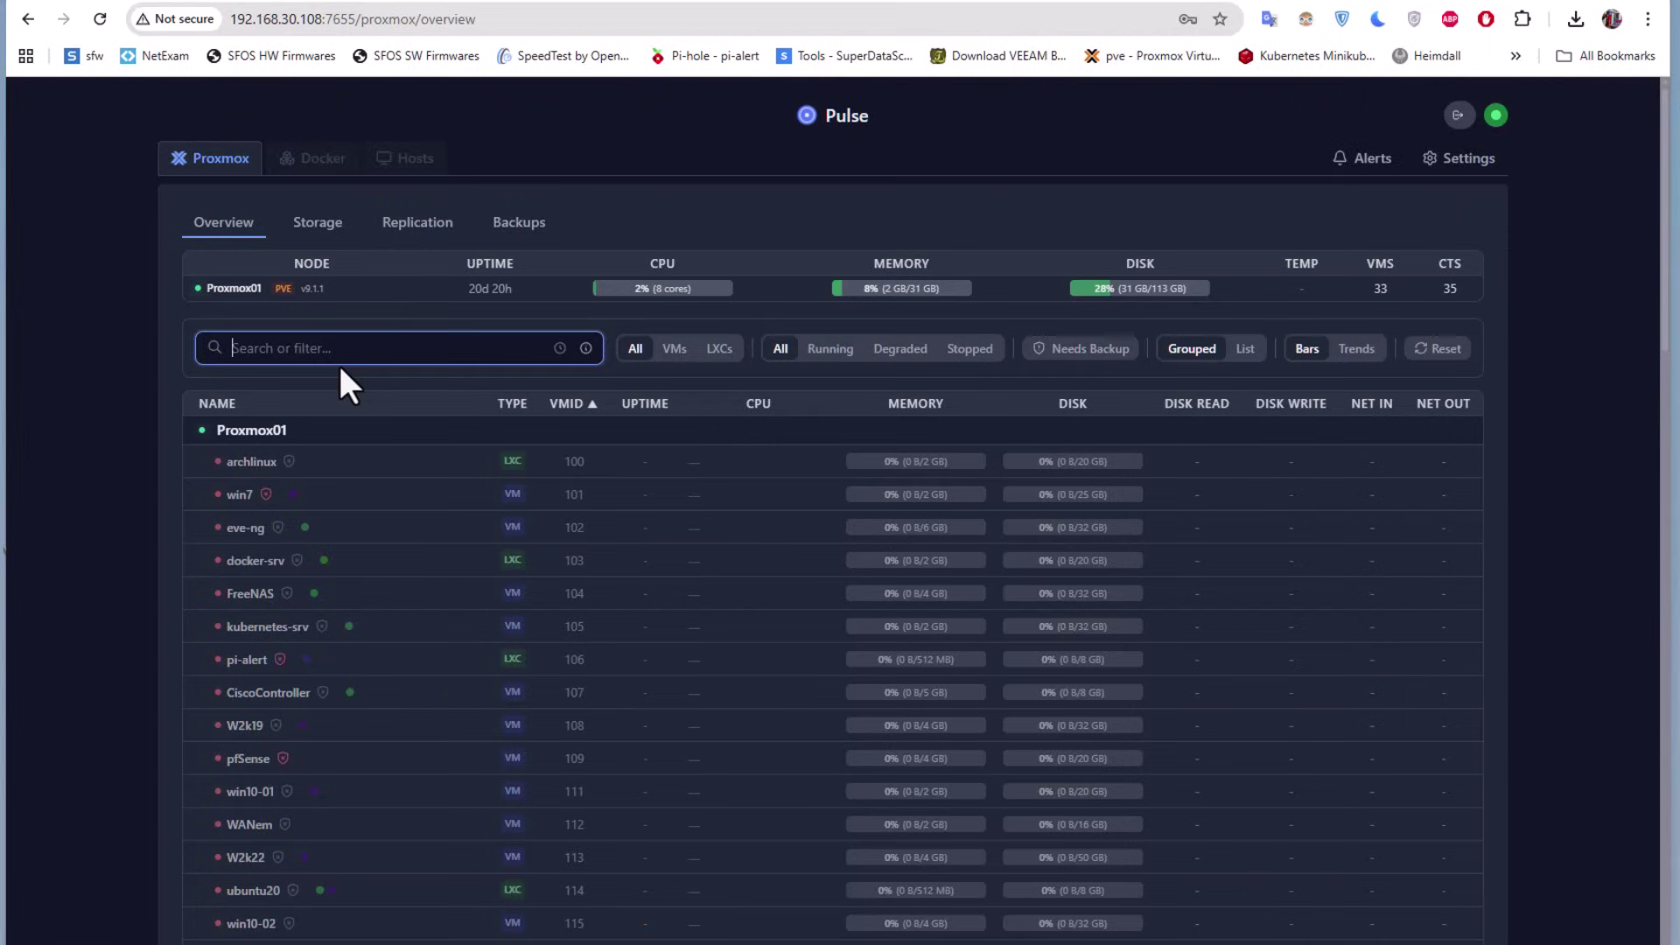